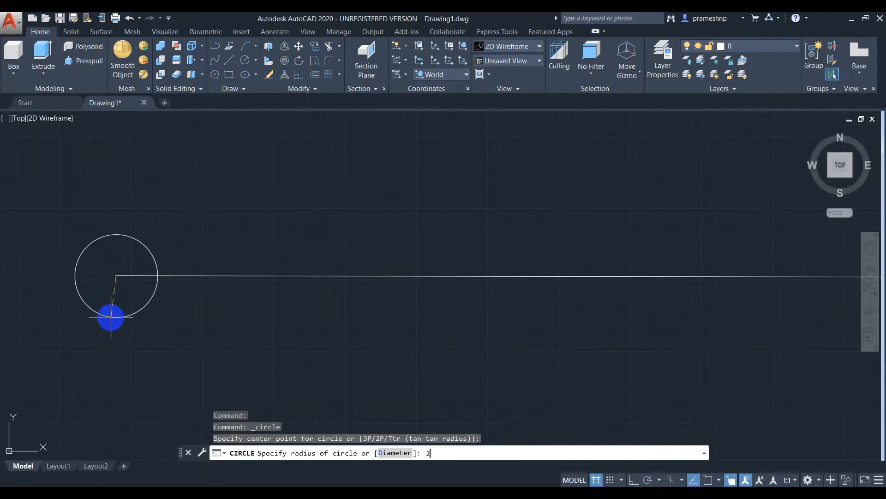
Step: Draw two concentric circles of radius 25 and 21 centred on the horizontal line's left endpoint
{"action": "key", "text": "Return"}
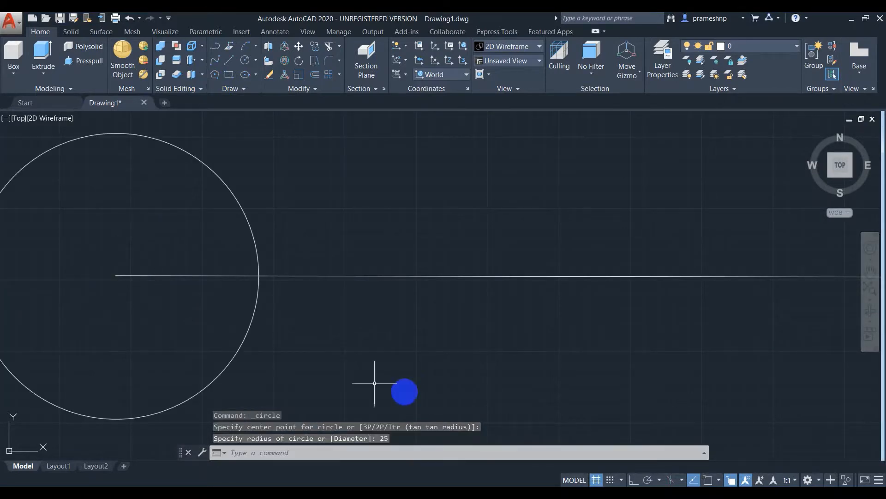
{"action": "scroll", "coordinate": [251, 291], "scroll_direction": "down", "scroll_amount": 3}
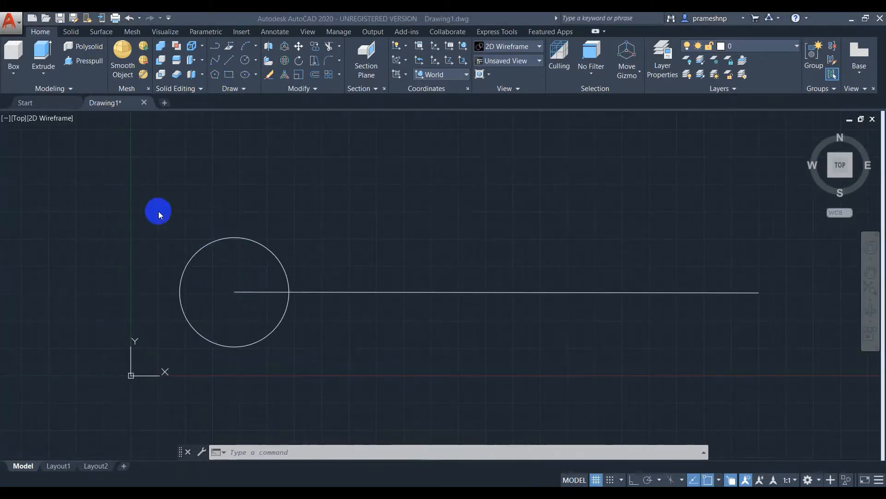
{"action": "left_click", "coordinate": [245, 60]}
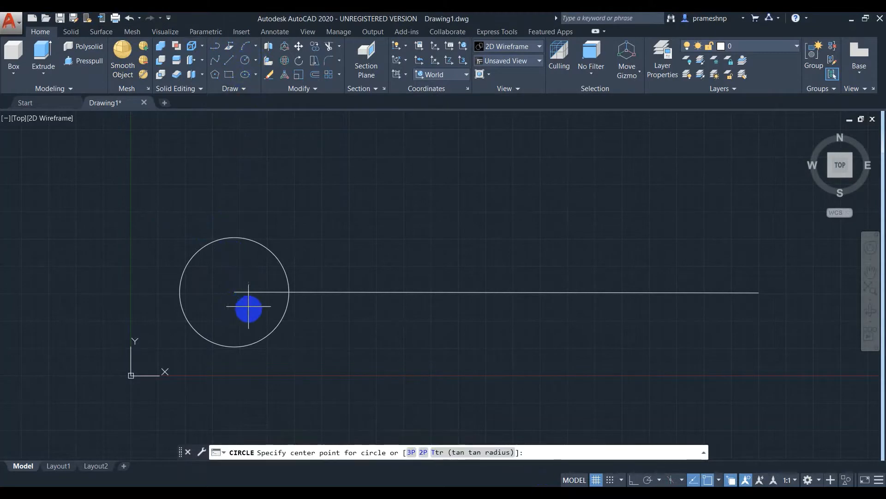
{"action": "left_click", "coordinate": [234, 292]}
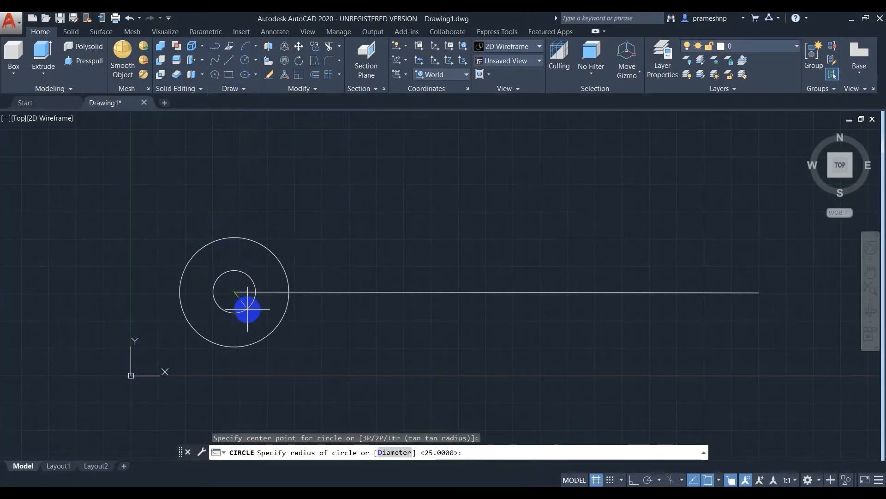
{"action": "key", "text": "Return"}
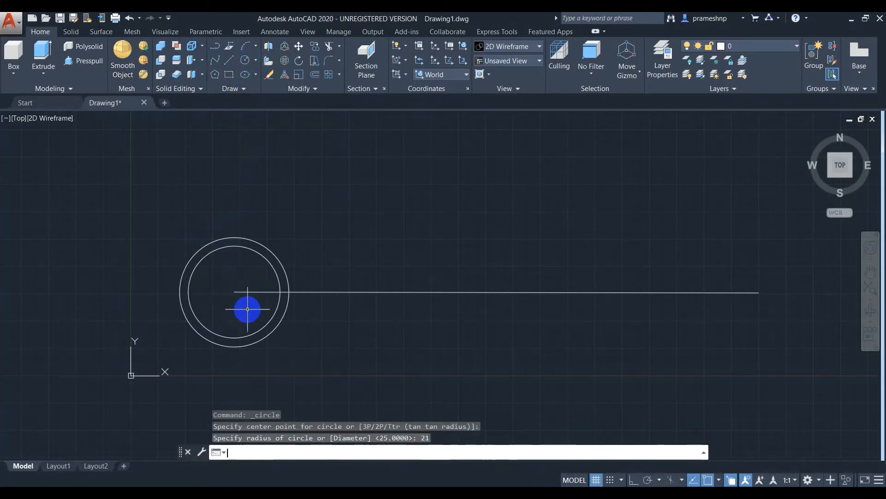
Step: Draw two concentric circles of radius 16 and 12 centred on the horizontal line's right endpoint
{"action": "right_click", "coordinate": [739, 243]}
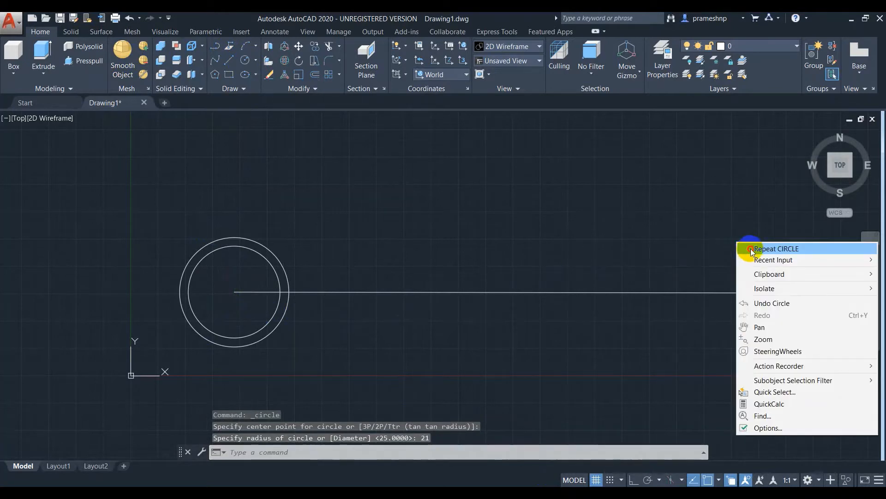
{"action": "left_click", "coordinate": [751, 248]}
{"action": "left_click", "coordinate": [759, 292]}
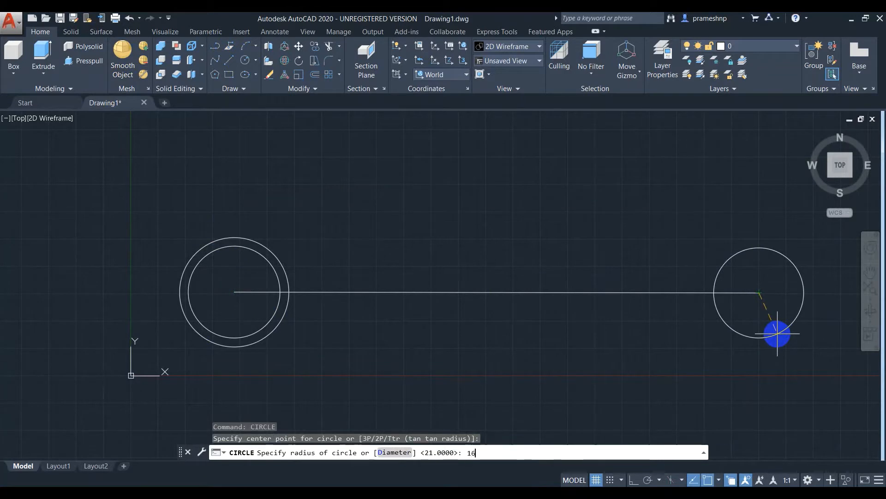
{"action": "type", "text": "16"}
{"action": "key", "text": "Return"}
{"action": "right_click", "coordinate": [745, 290]}
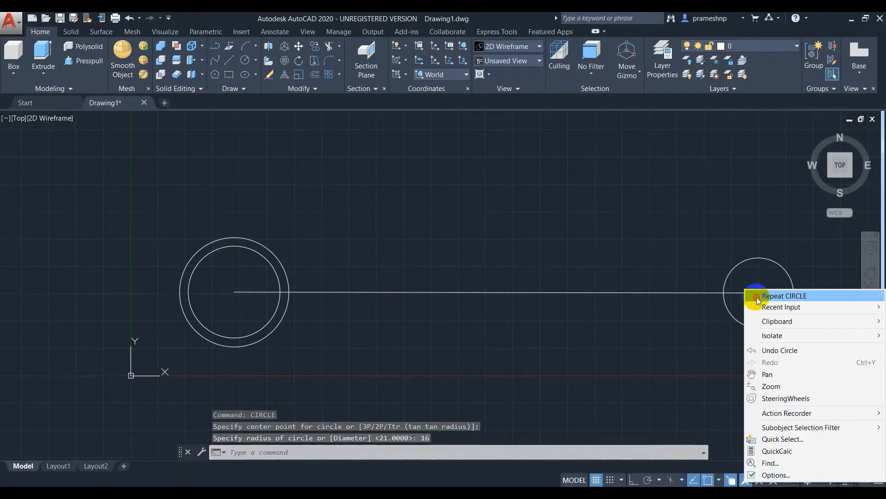
{"action": "left_click", "coordinate": [757, 297]}
{"action": "left_click", "coordinate": [759, 292]}
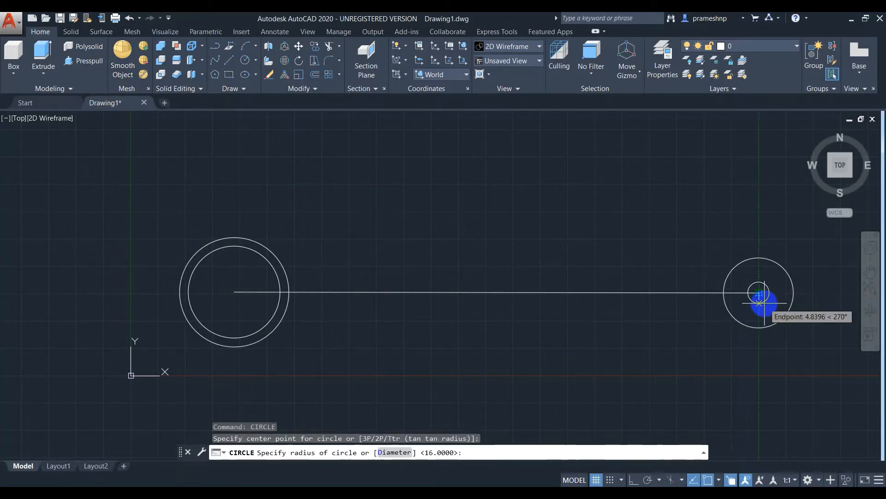
{"action": "type", "text": "12"}
{"action": "key", "text": "Return"}
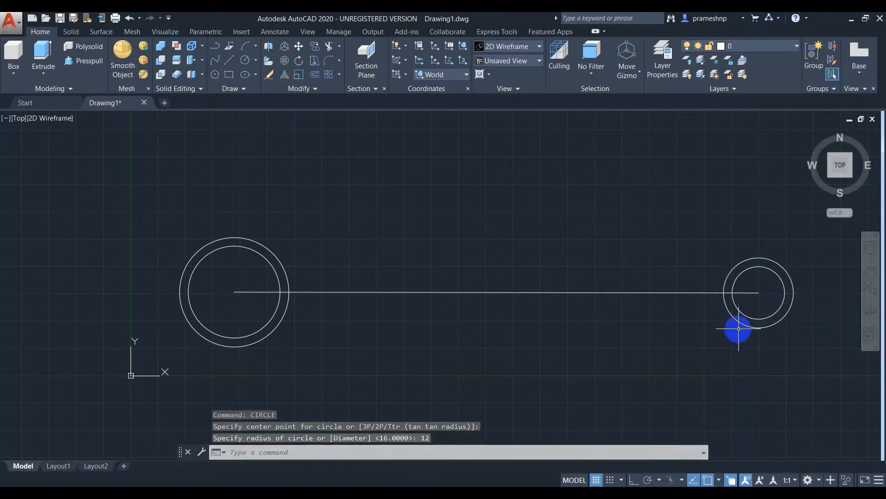
Step: Offset the horizontal centre line by 10 to both sides, once above and once below
{"action": "type", "text": "ci"}
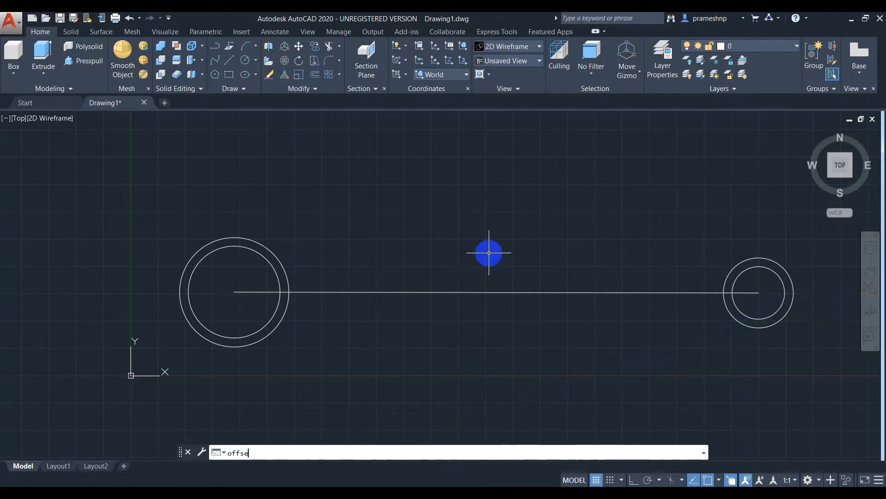
{"action": "type", "text": "fy offset"}
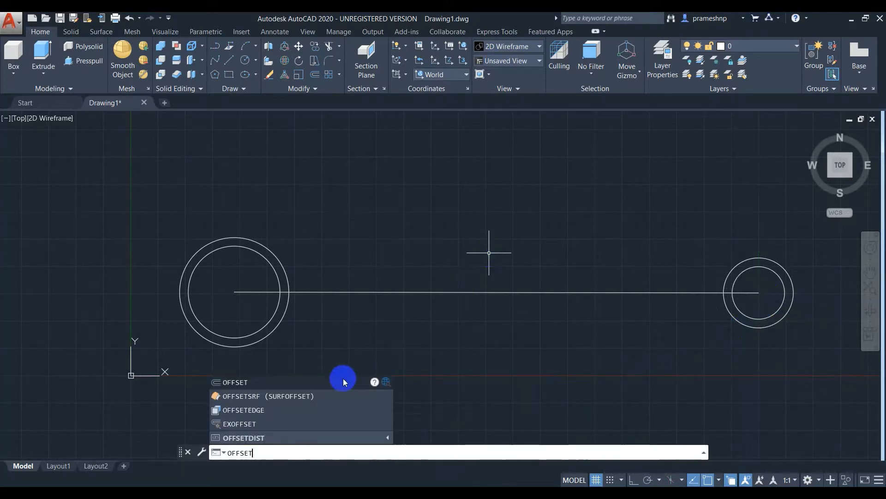
{"action": "key", "text": "Return"}
{"action": "type", "text": "1"}
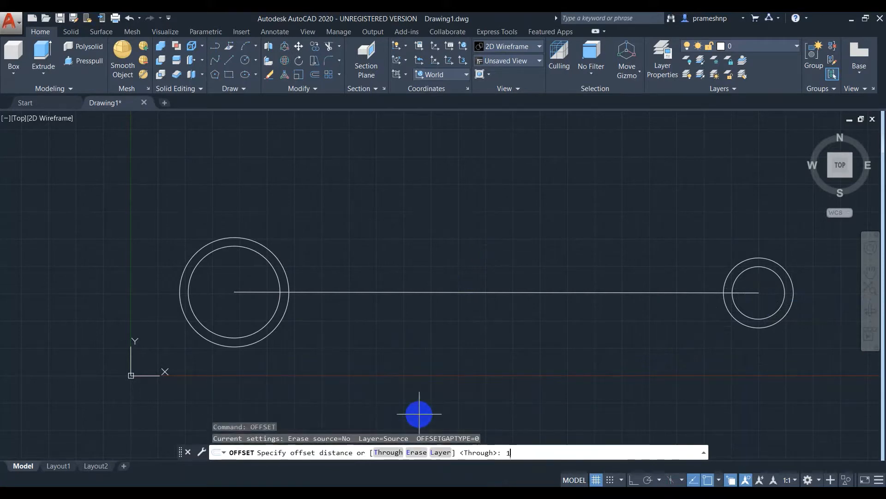
{"action": "type", "text": "0"}
{"action": "key", "text": "Return"}
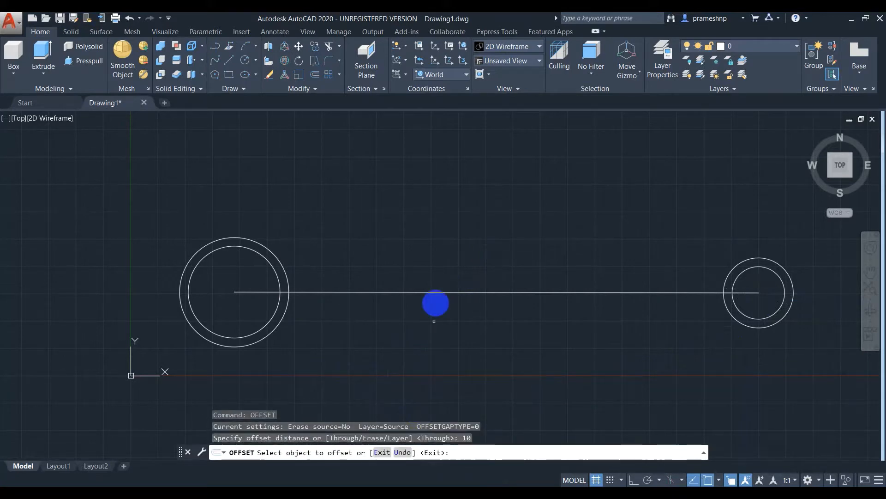
{"action": "left_click", "coordinate": [451, 292]}
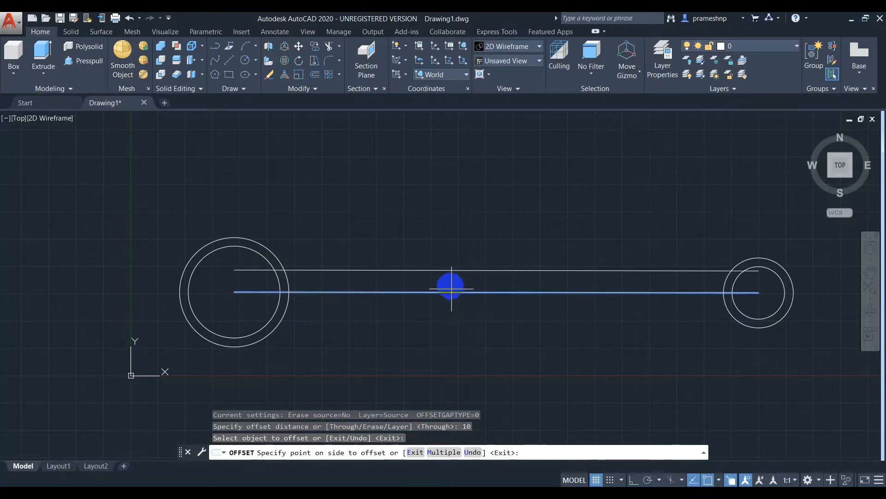
{"action": "left_click", "coordinate": [448, 271]}
{"action": "left_click", "coordinate": [450, 290]}
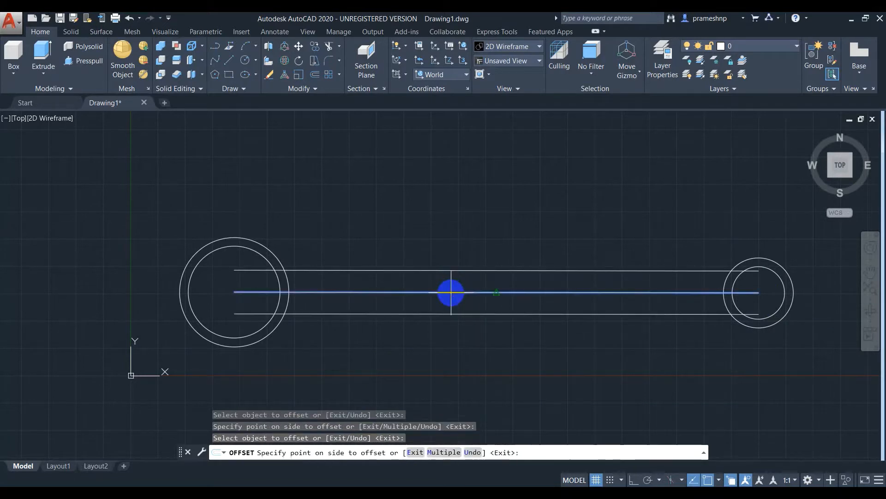
{"action": "left_click", "coordinate": [457, 311]}
{"action": "key", "text": "Escape"}
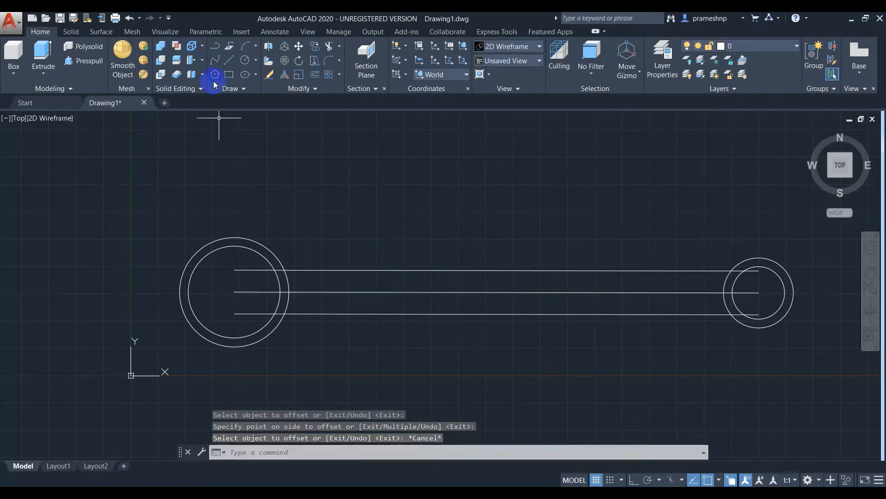
Step: Draw a tangent-tangent-radius circle of radius 30 above the bar, touching the large left circle and the upper offset line
{"action": "left_click", "coordinate": [255, 60]}
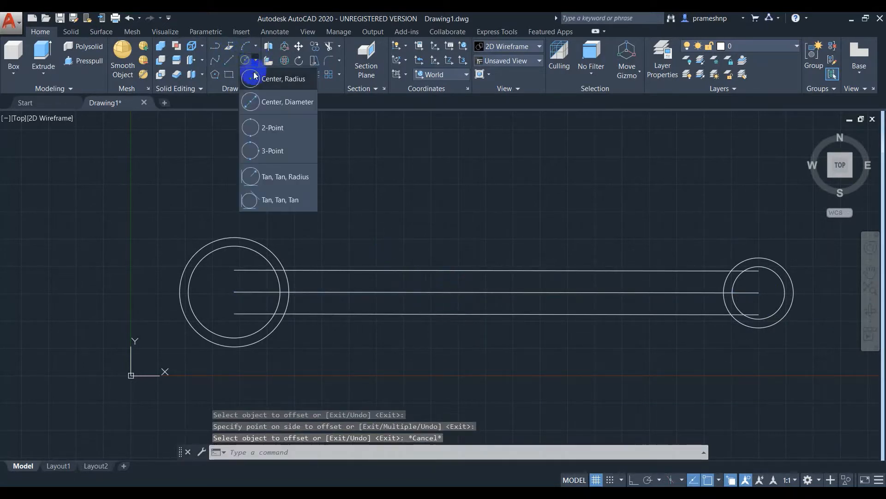
{"action": "left_click", "coordinate": [282, 178]}
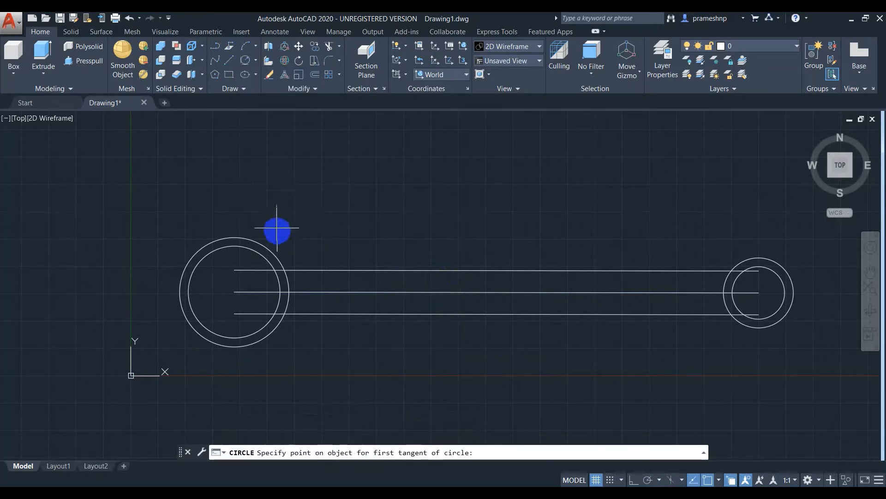
{"action": "left_click", "coordinate": [277, 255]}
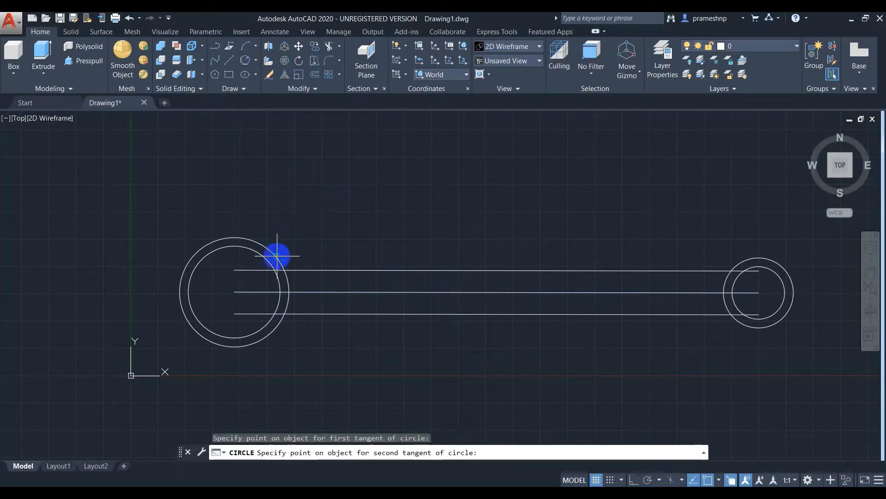
{"action": "left_click", "coordinate": [306, 271]}
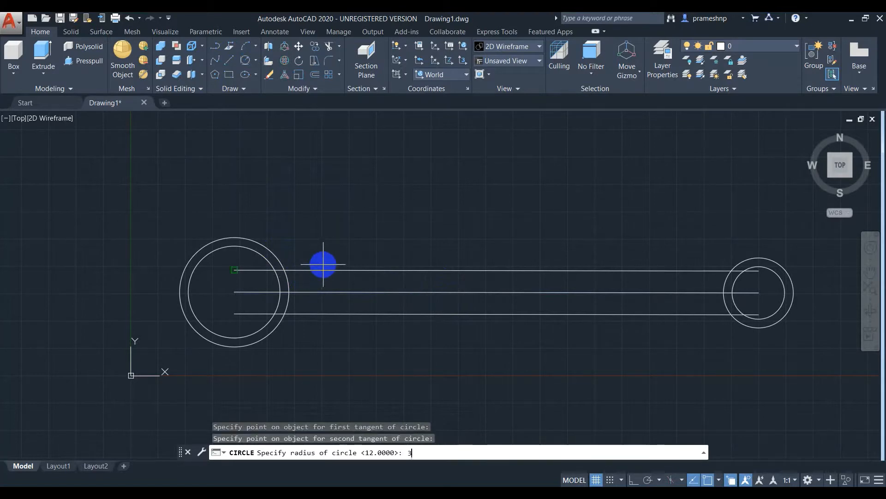
{"action": "type", "text": "30"}
{"action": "key", "text": "Return"}
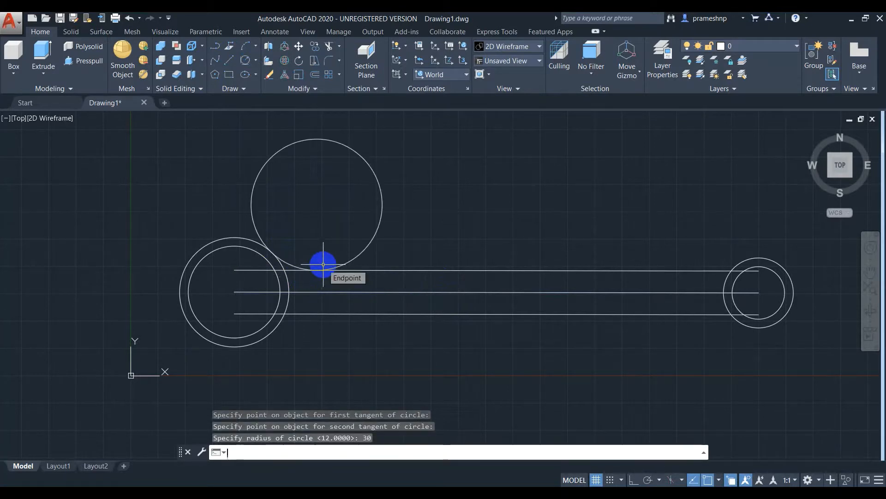
Step: Draw a tangent-tangent-radius circle of radius 30 below the bar, touching the lower offset line and the large left circle
{"action": "left_click", "coordinate": [245, 60]}
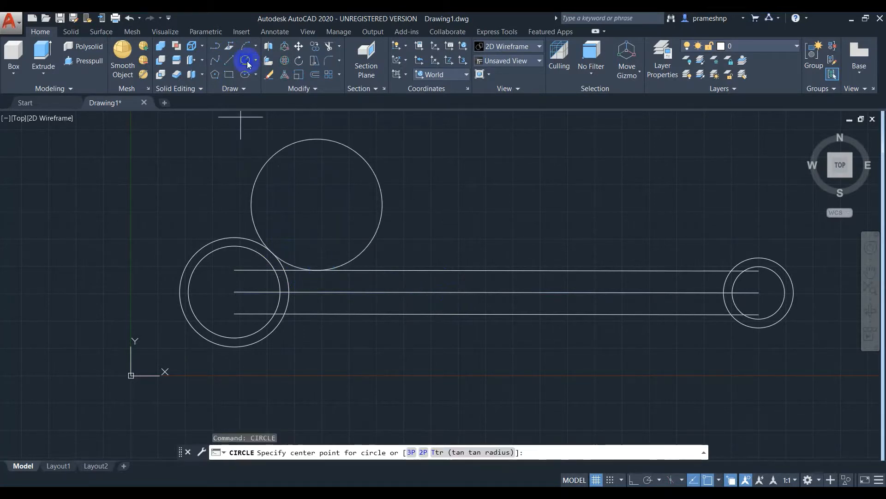
{"action": "left_click", "coordinate": [305, 315]}
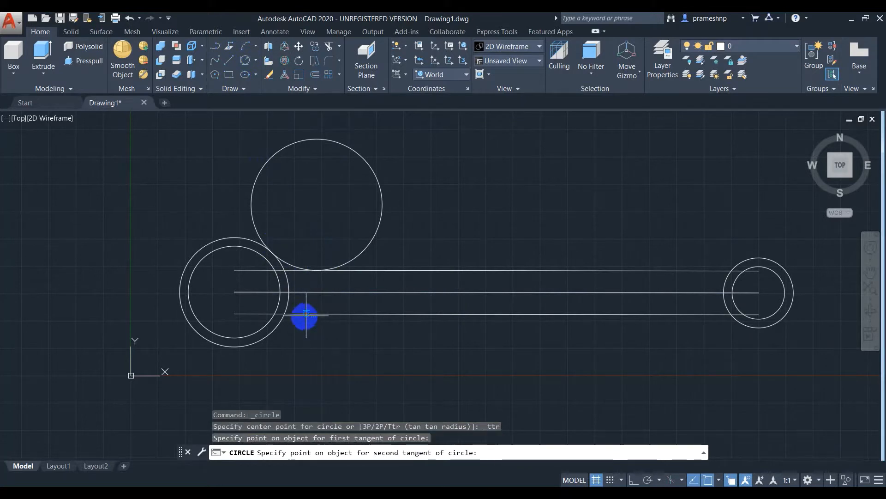
{"action": "left_click", "coordinate": [277, 332]}
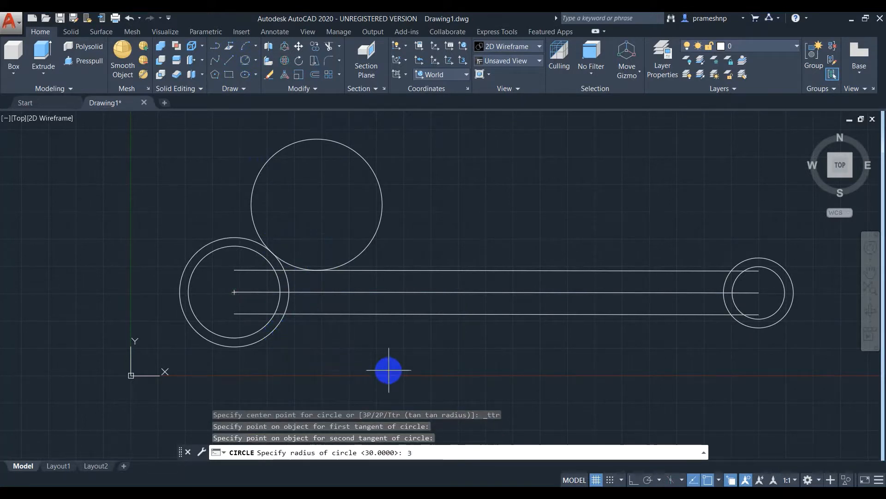
{"action": "type", "text": "30"}
{"action": "key", "text": "Return"}
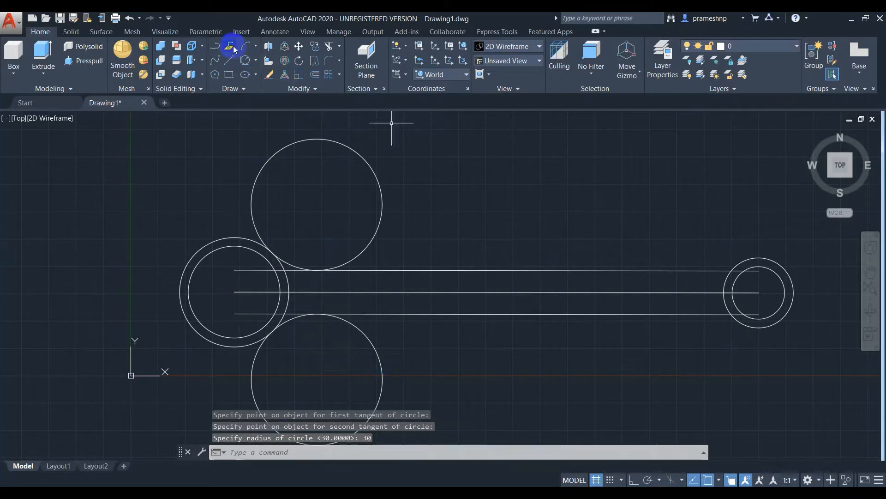
Step: Draw a tangent-tangent-radius circle of radius 20 above the bar, touching the outer right circle and the upper offset line
{"action": "left_click", "coordinate": [247, 65]}
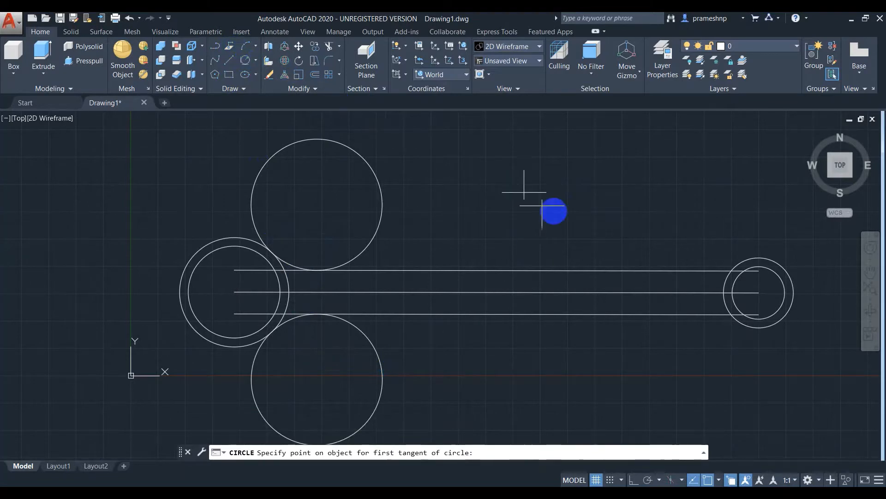
{"action": "left_click", "coordinate": [737, 261]}
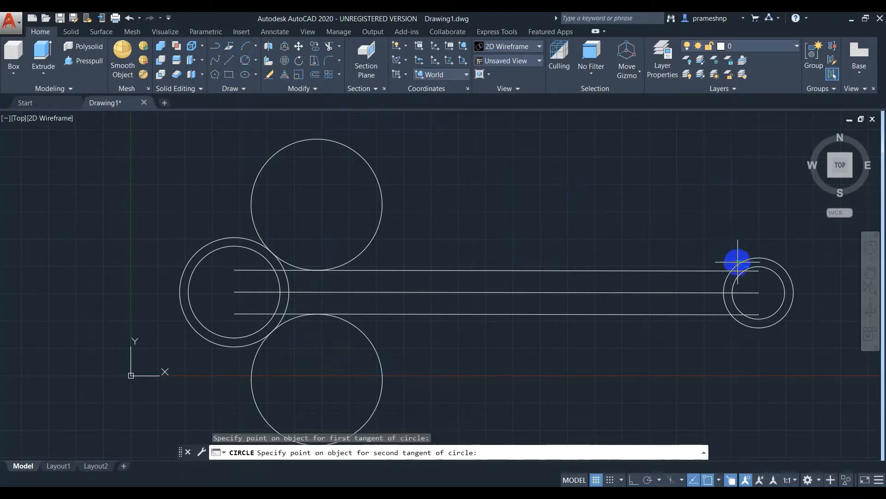
{"action": "left_click", "coordinate": [716, 271]}
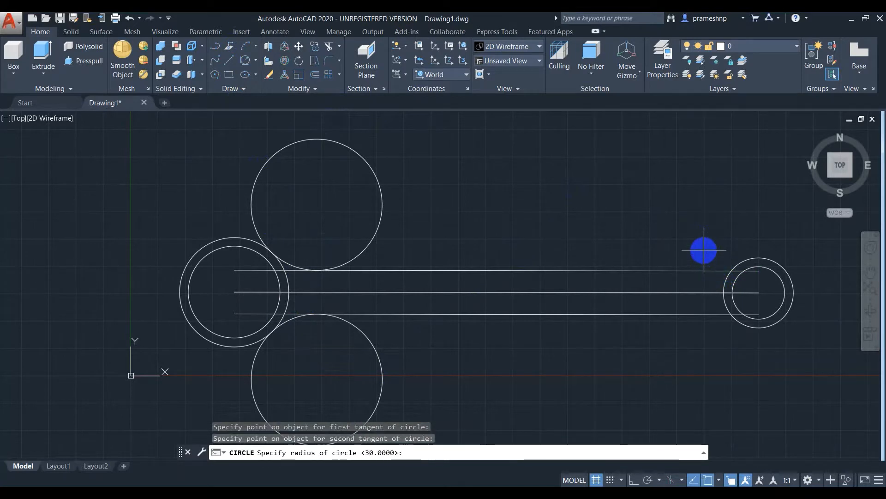
{"action": "type", "text": "20"}
{"action": "key", "text": "Return"}
Step: Draw a tangent-tangent-radius circle of radius 20 below the bar, touching the lower offset line and the outer right circle
{"action": "key", "text": "Return"}
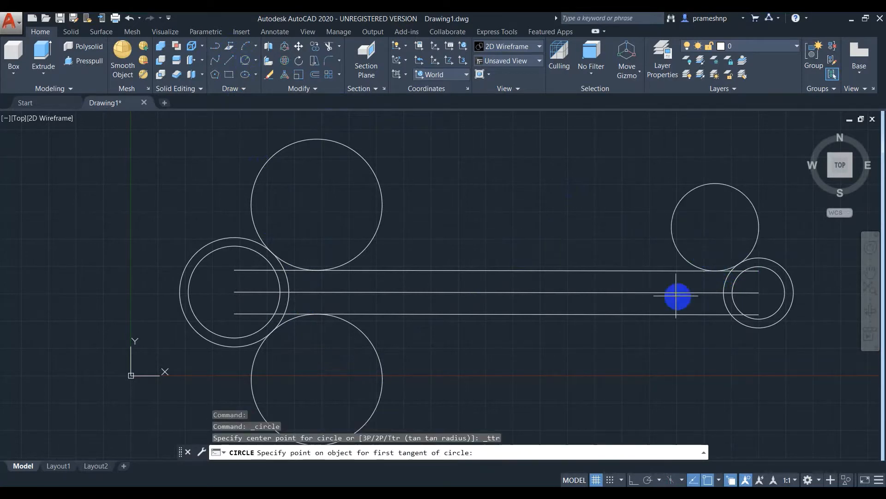
{"action": "left_click", "coordinate": [716, 314]}
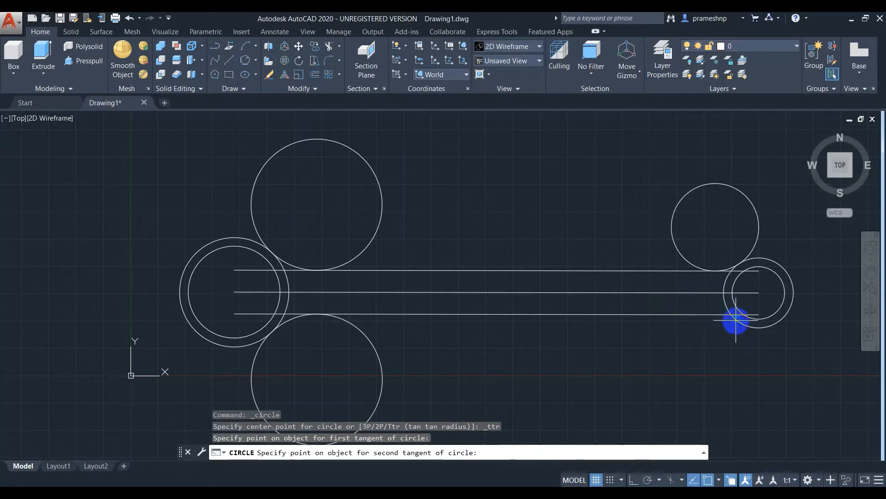
{"action": "left_click", "coordinate": [737, 323]}
{"action": "type", "text": "20"}
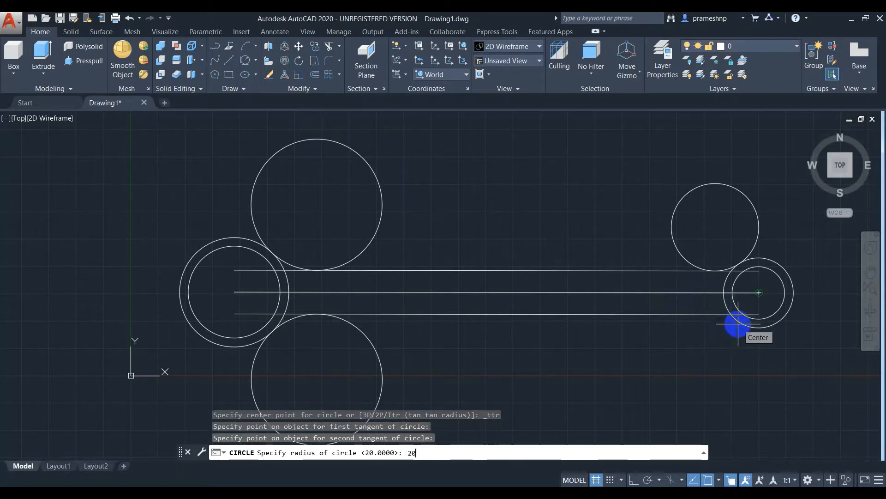
{"action": "key", "text": "Return"}
Step: Trim the upper left radius 30 circle down to its fillet arc and cut off the three line ends inside the large inner circle
{"action": "type", "text": "tr"}
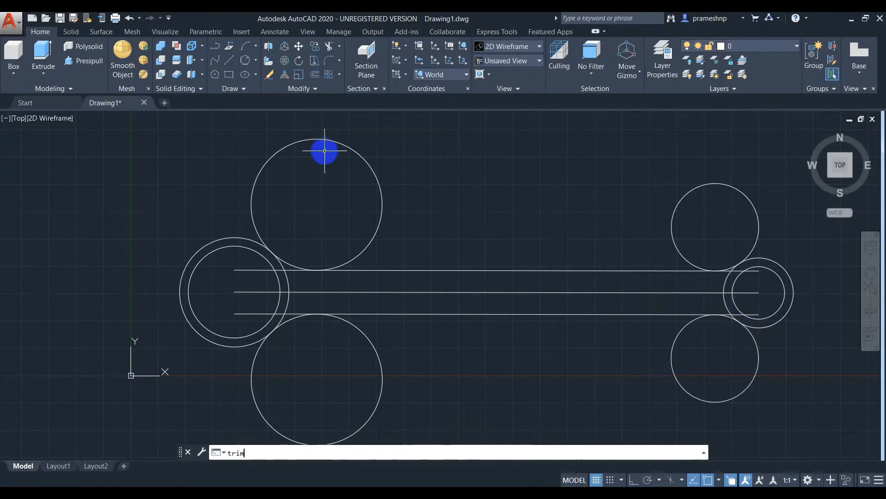
{"action": "type", "text": "im"}
{"action": "key", "text": "Return"}
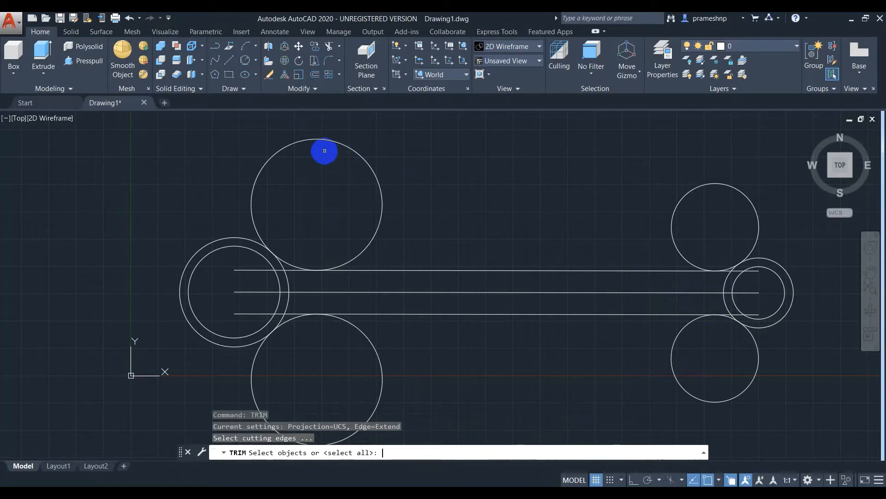
{"action": "key", "text": "Return"}
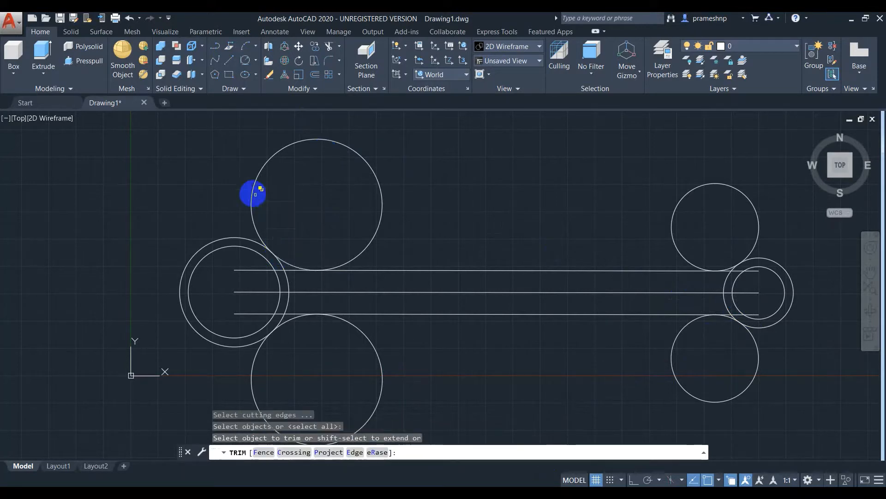
{"action": "left_click", "coordinate": [255, 194]}
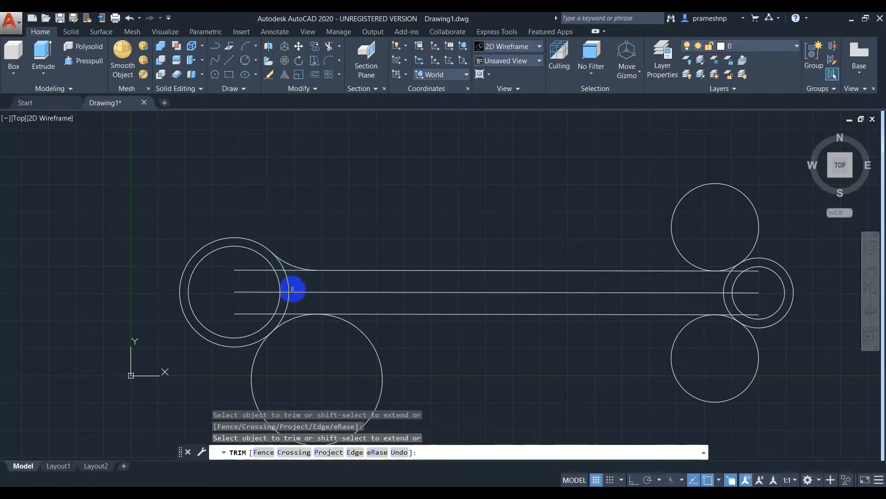
{"action": "left_click", "coordinate": [242, 262]}
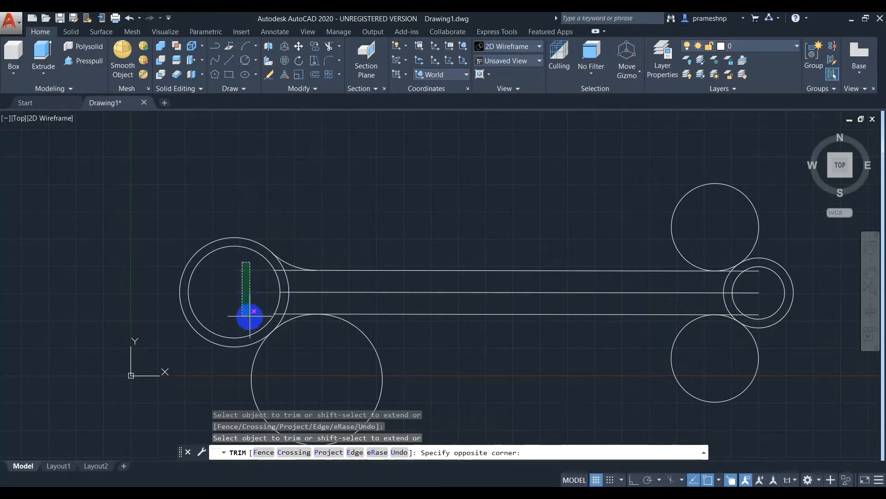
{"action": "left_click", "coordinate": [250, 316]}
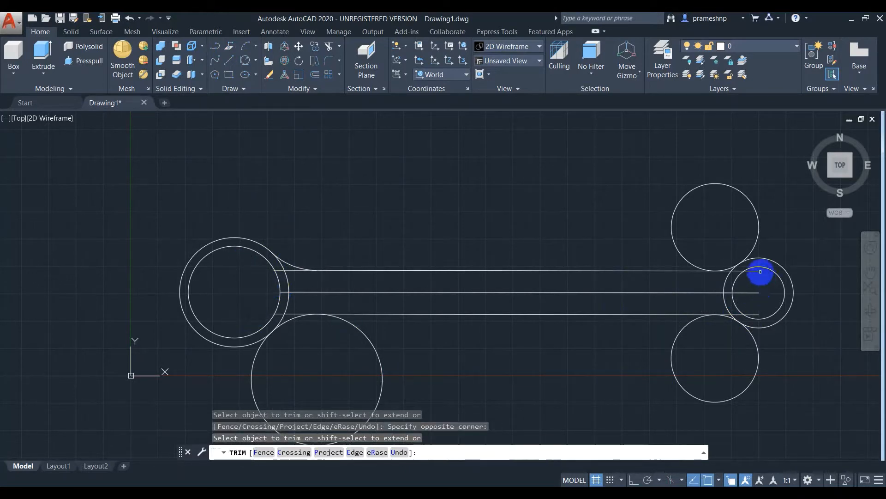
Step: Trim the ends of the three bar lines inside the small right inner circle
{"action": "left_click", "coordinate": [764, 288]}
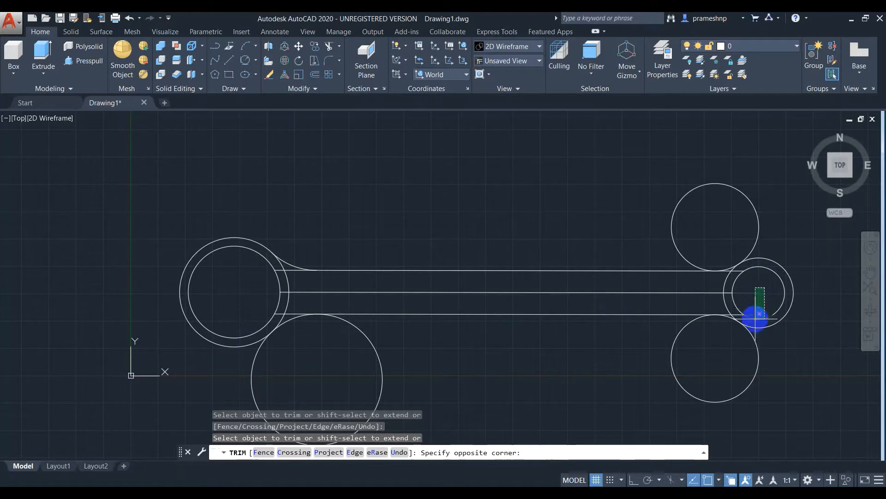
{"action": "left_click", "coordinate": [753, 311]}
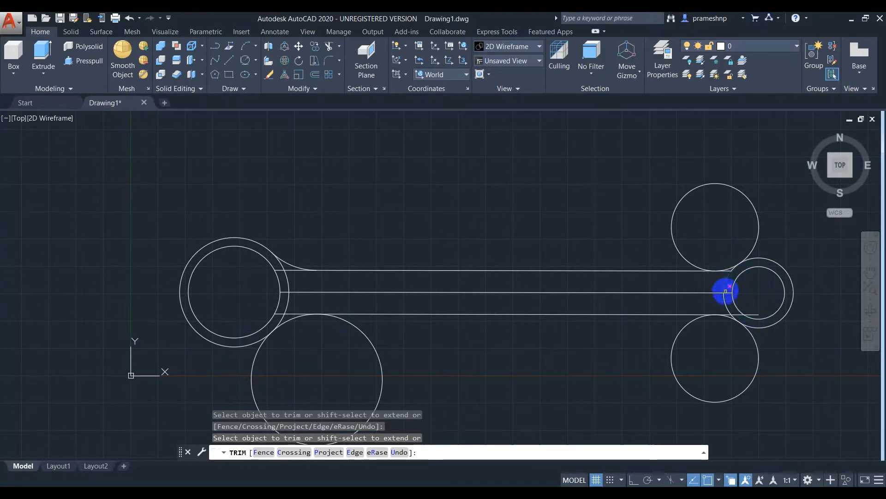
{"action": "left_click", "coordinate": [751, 314]}
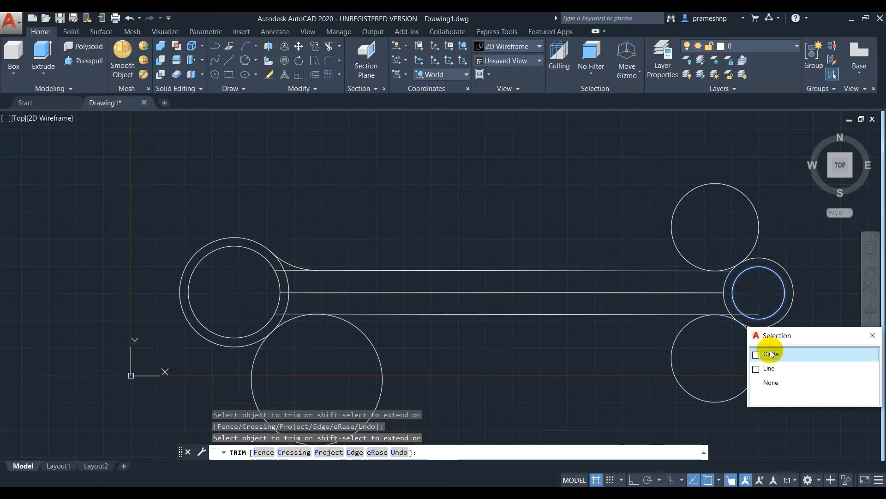
{"action": "left_click", "coordinate": [769, 367]}
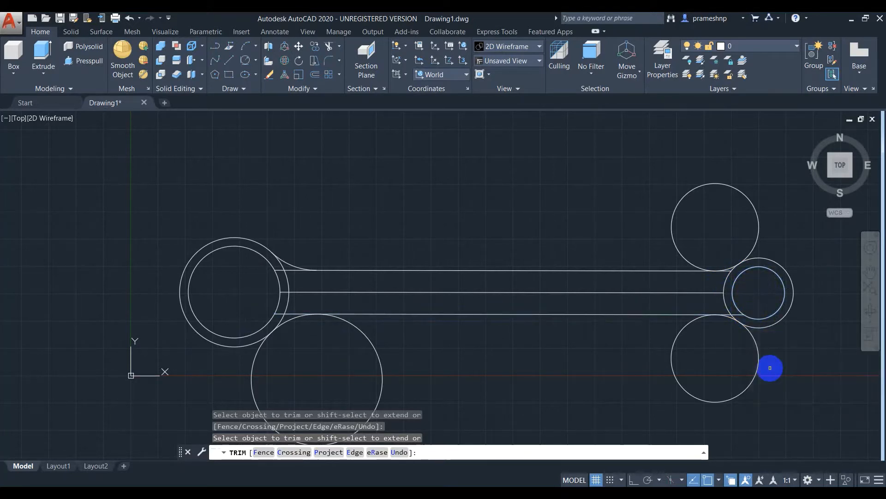
Step: Turn off selection cycling and trim both radius 20 circles at the small end down to their fillet arcs
{"action": "left_click", "coordinate": [732, 480]}
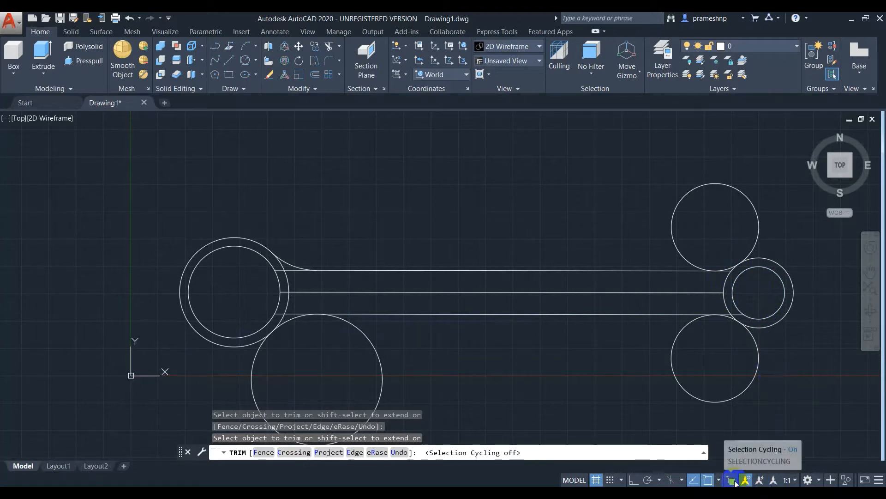
{"action": "scroll", "coordinate": [742, 309], "scroll_direction": "up", "scroll_amount": 5}
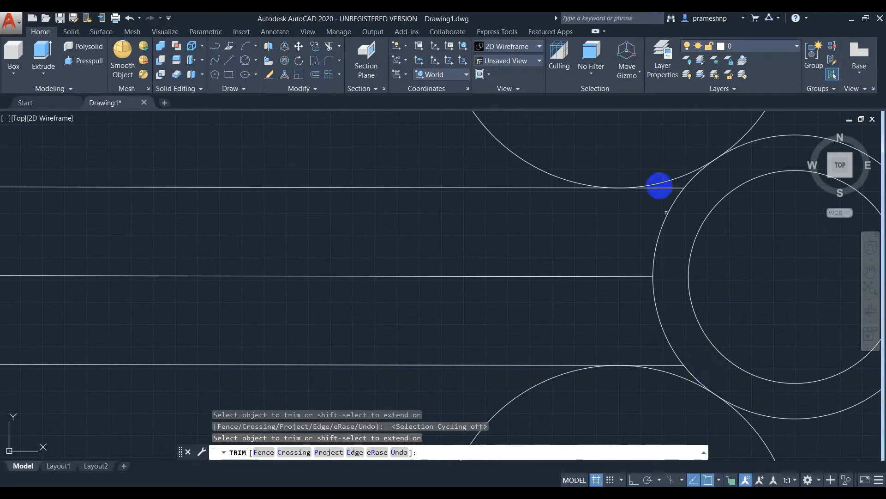
{"action": "left_click", "coordinate": [538, 175]}
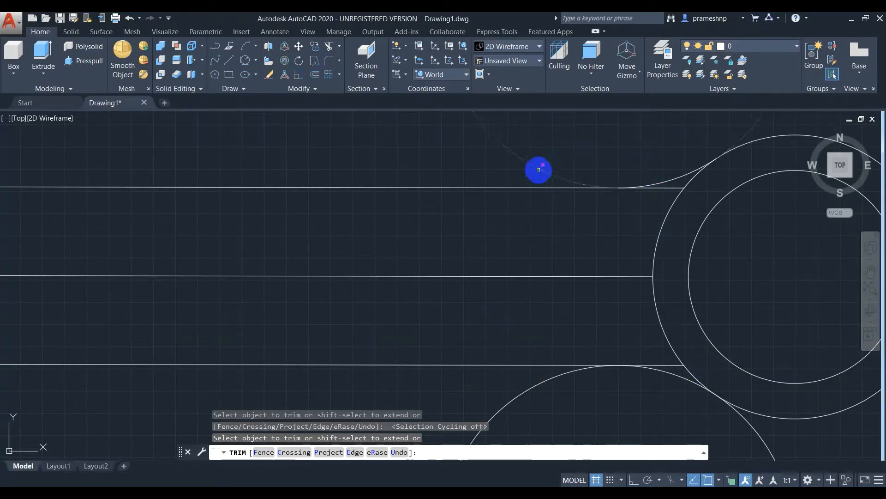
{"action": "scroll", "coordinate": [561, 183], "scroll_direction": "down", "scroll_amount": 4}
{"action": "scroll", "coordinate": [608, 190], "scroll_direction": "up", "scroll_amount": 6}
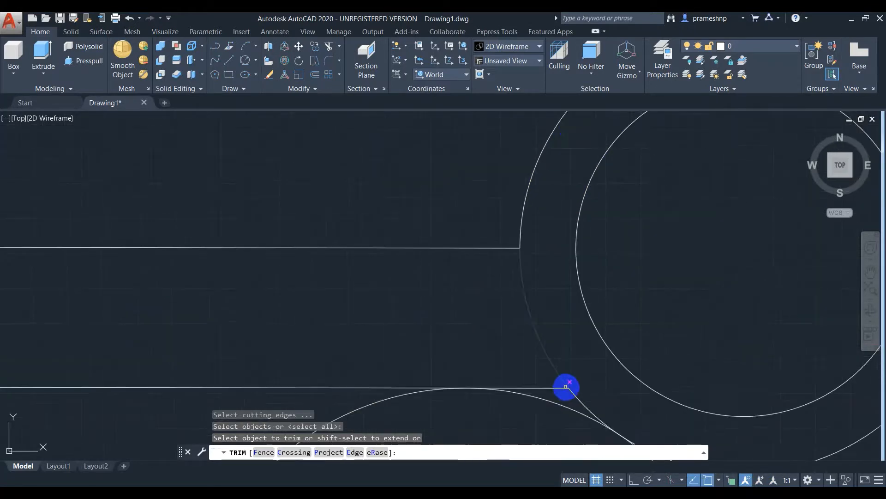
{"action": "scroll", "coordinate": [567, 386], "scroll_direction": "down", "scroll_amount": 8}
{"action": "left_click", "coordinate": [596, 425]}
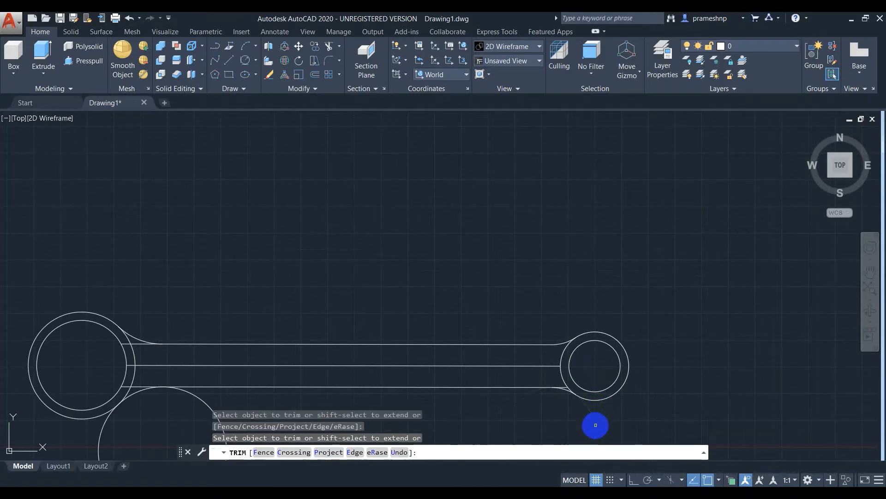
Step: Trim away the part of the outer right circle that crosses the bar between the two fillet arcs
{"action": "scroll", "coordinate": [526, 397], "scroll_direction": "up", "scroll_amount": 8}
{"action": "scroll", "coordinate": [533, 389], "scroll_direction": "down", "scroll_amount": 8}
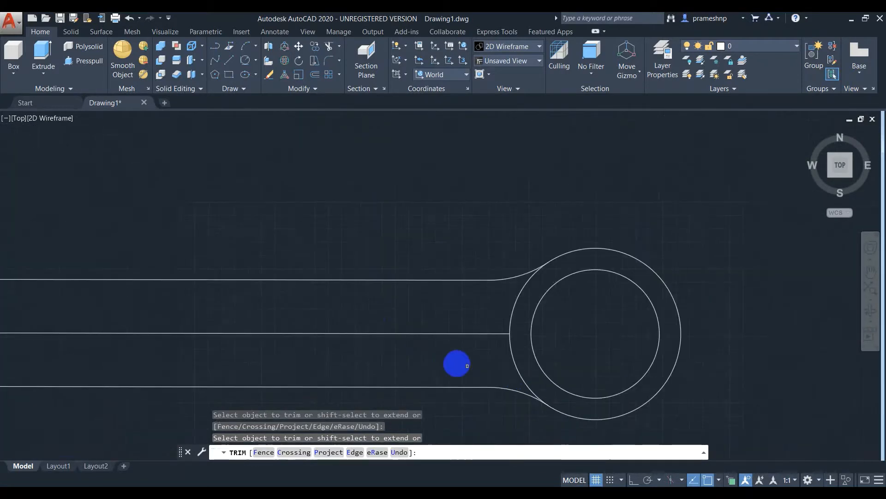
{"action": "left_click", "coordinate": [518, 299]}
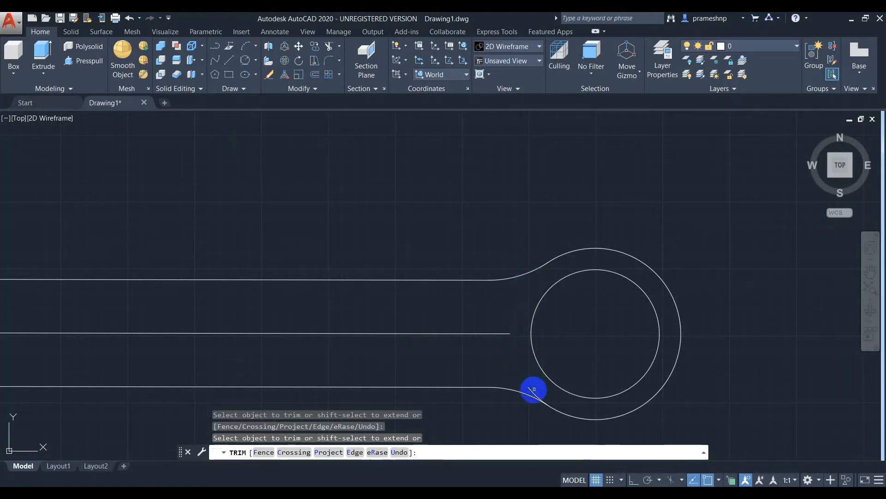
Step: Trim the lower left radius 30 circle and the leftover pieces at the large end, and erase the centre line
{"action": "scroll", "coordinate": [245, 342], "scroll_direction": "down", "scroll_amount": 5}
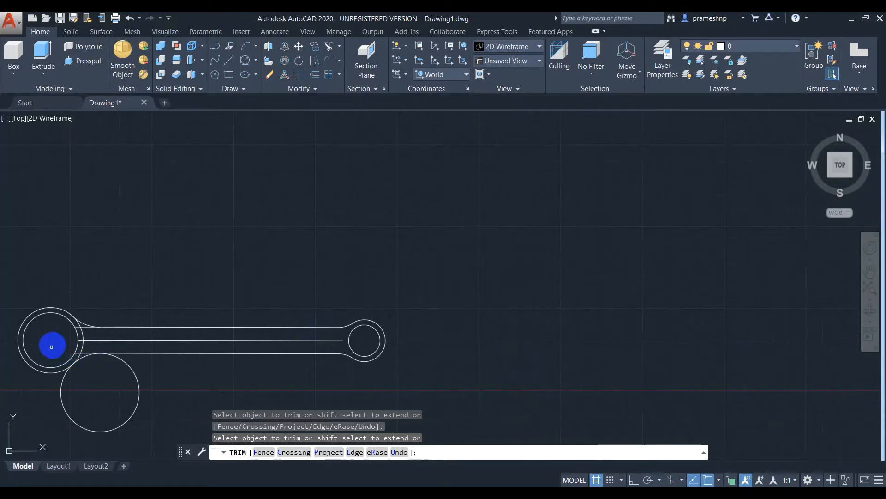
{"action": "scroll", "coordinate": [49, 346], "scroll_direction": "up", "scroll_amount": 4}
{"action": "scroll", "coordinate": [93, 358], "scroll_direction": "down", "scroll_amount": 3}
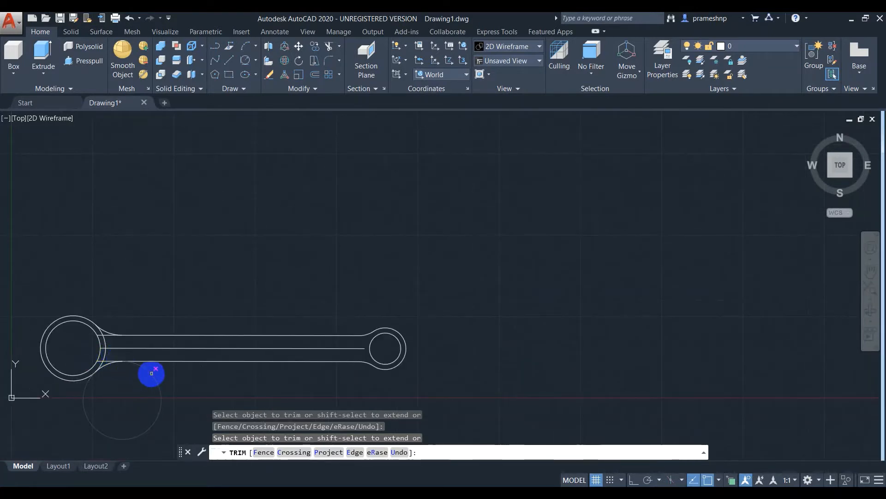
{"action": "scroll", "coordinate": [54, 351], "scroll_direction": "up", "scroll_amount": 3}
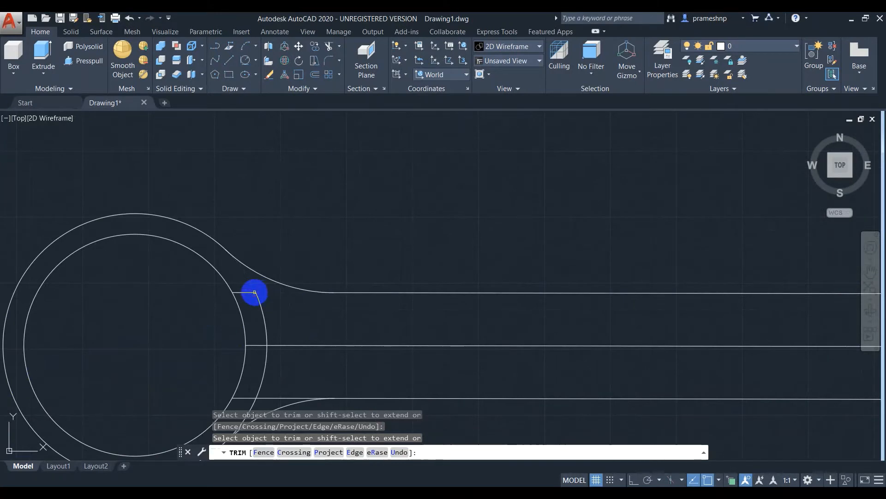
{"action": "left_click", "coordinate": [254, 292]}
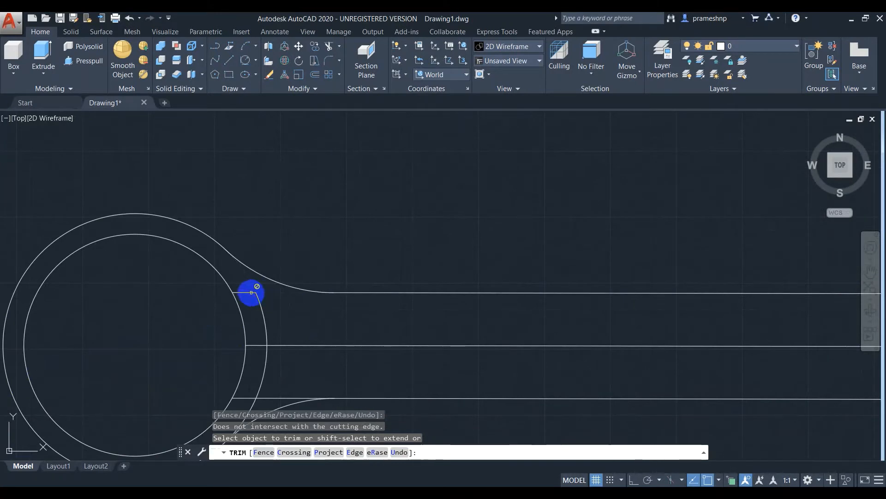
{"action": "left_click", "coordinate": [263, 314]}
{"action": "scroll", "coordinate": [261, 311], "scroll_direction": "down", "scroll_amount": 2}
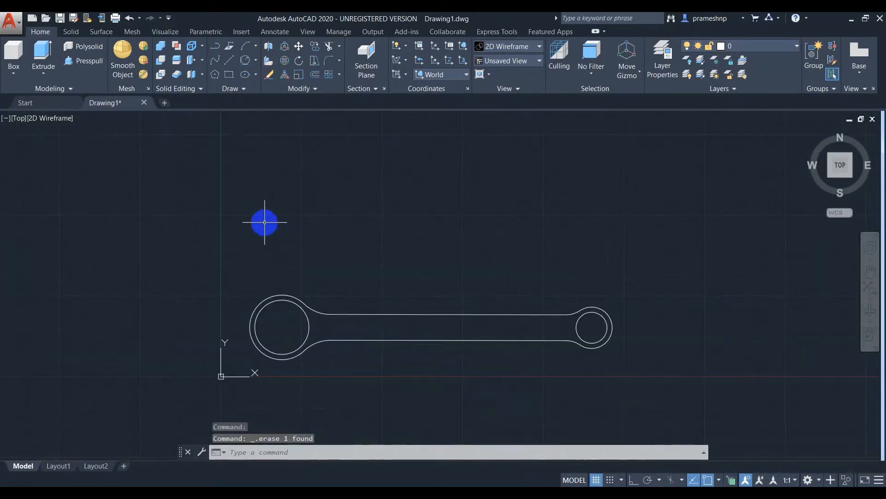
Step: Draw a 12-sided polygon at the centre of the large left end, inscribed in a circle of radius 21
{"action": "type", "text": "POLYgo"}
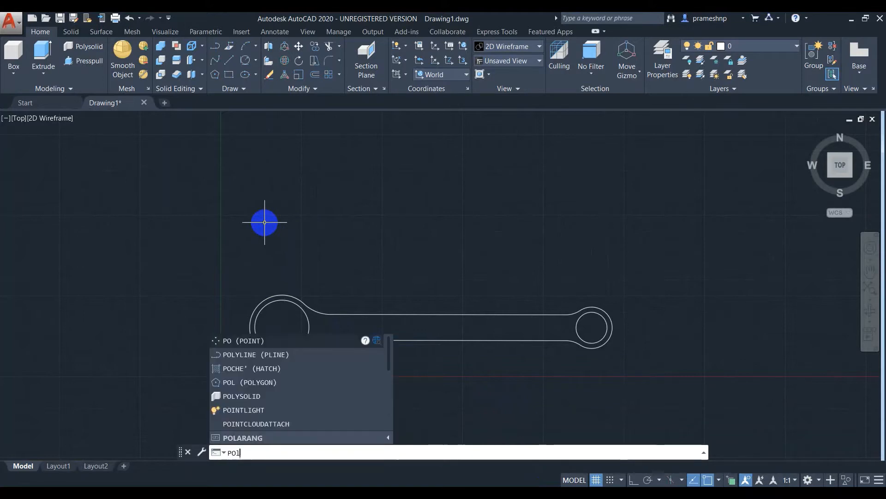
{"action": "type", "text": "n"}
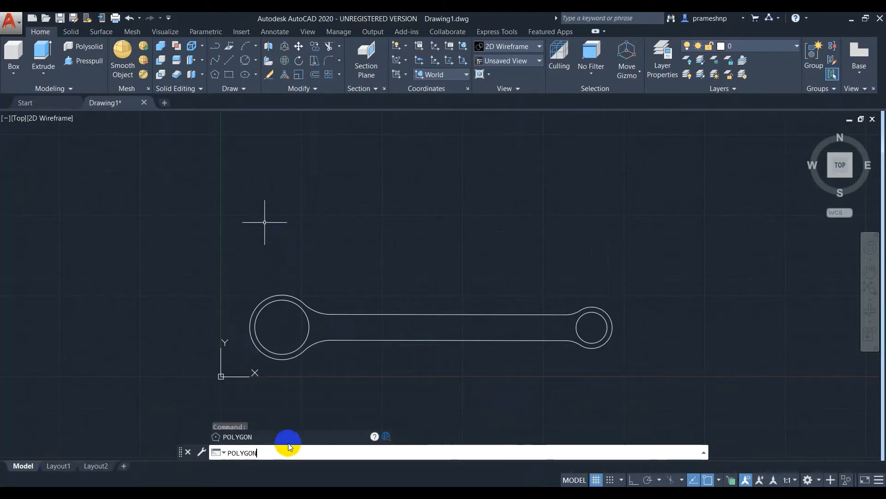
{"action": "left_click", "coordinate": [266, 437]}
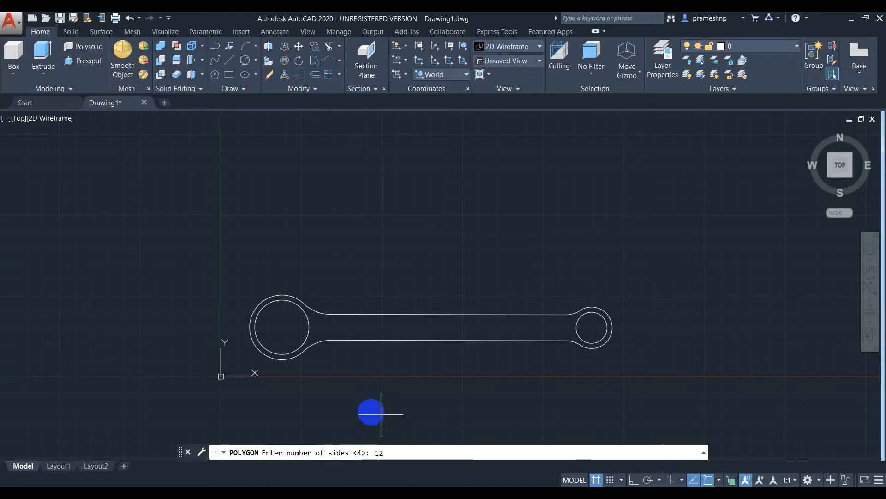
{"action": "key", "text": "Return"}
{"action": "left_click", "coordinate": [283, 326]}
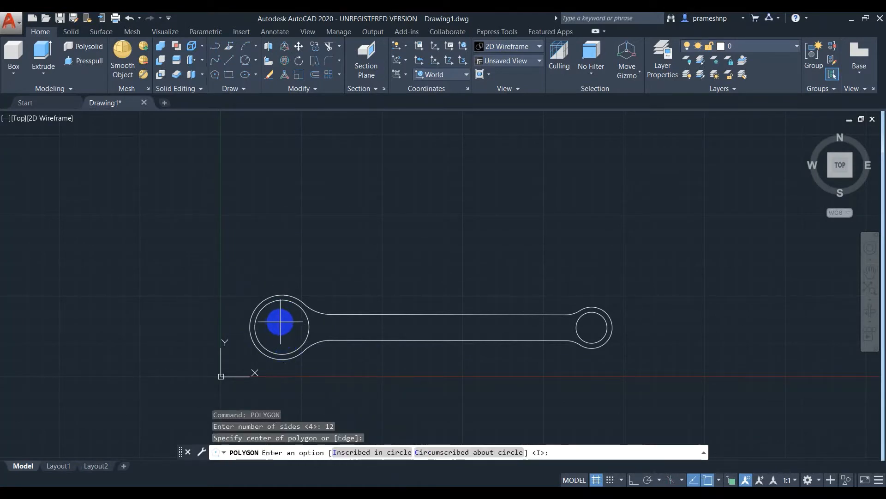
{"action": "left_click", "coordinate": [385, 452]}
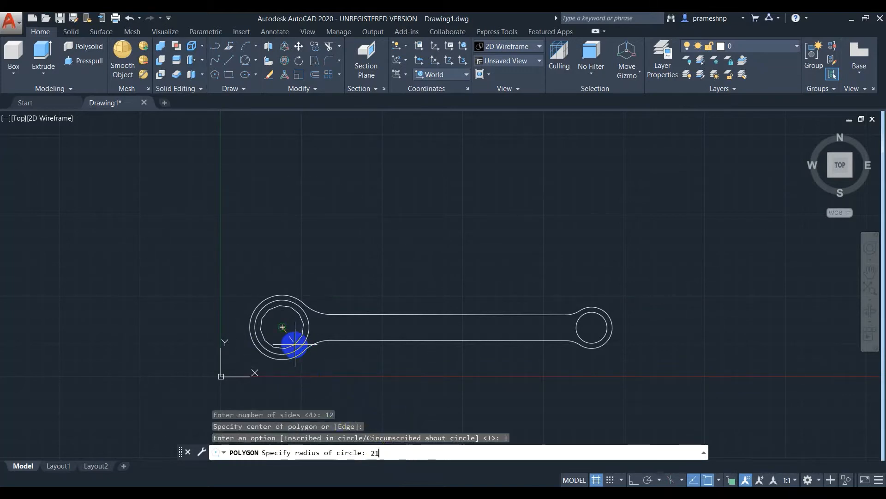
{"action": "key", "text": "Return"}
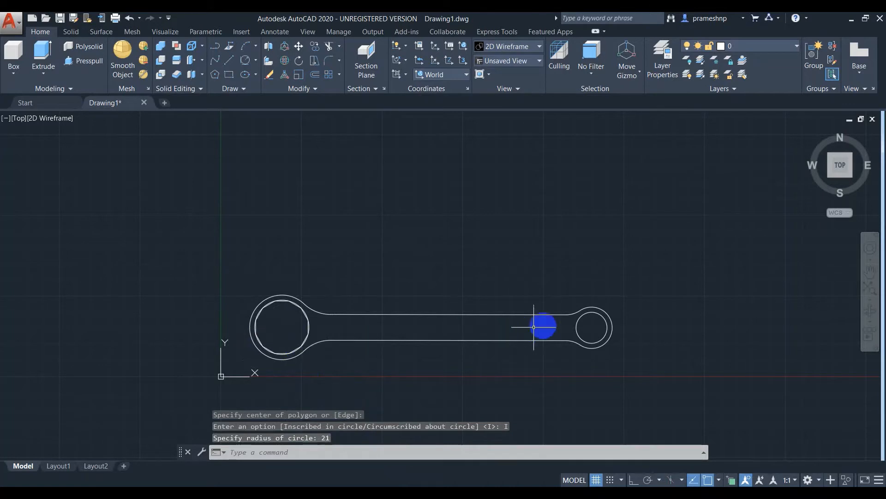
Step: Draw a 12-sided polygon at the centre of the small right end, inscribed in a circle of radius 12
{"action": "scroll", "coordinate": [592, 320], "scroll_direction": "up", "scroll_amount": 3}
{"action": "key", "text": "Return"}
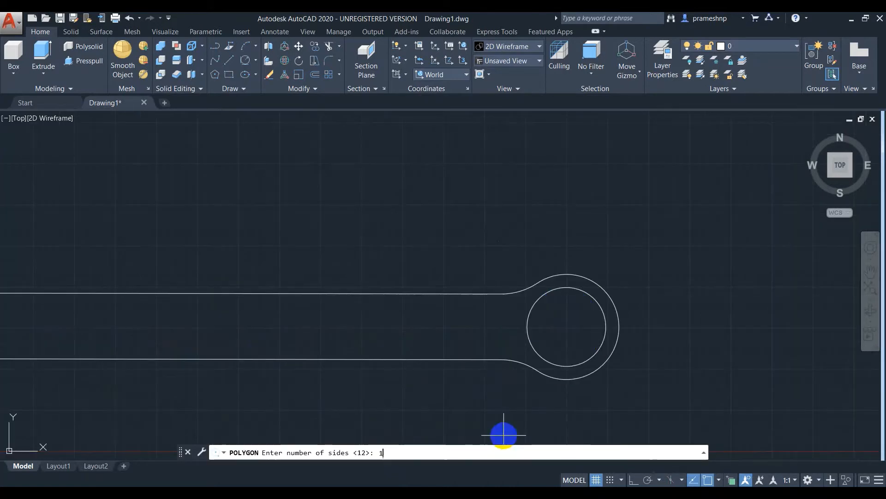
{"action": "key", "text": "Return"}
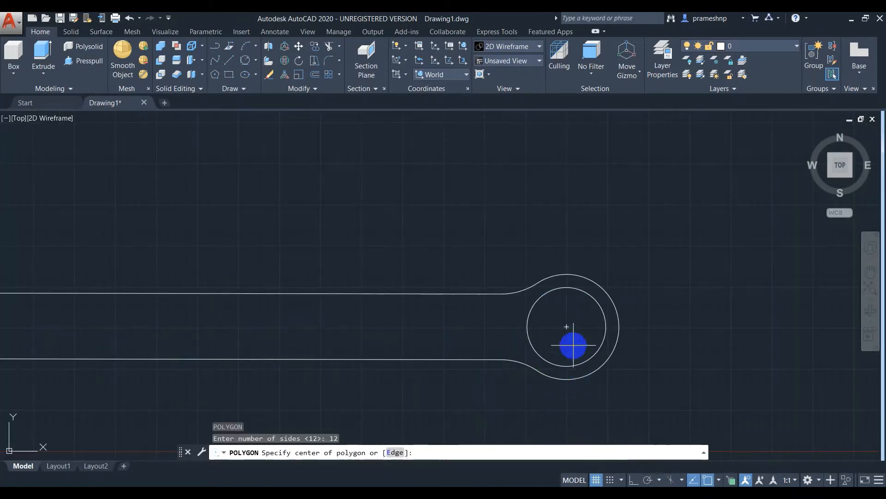
{"action": "left_click", "coordinate": [565, 322]}
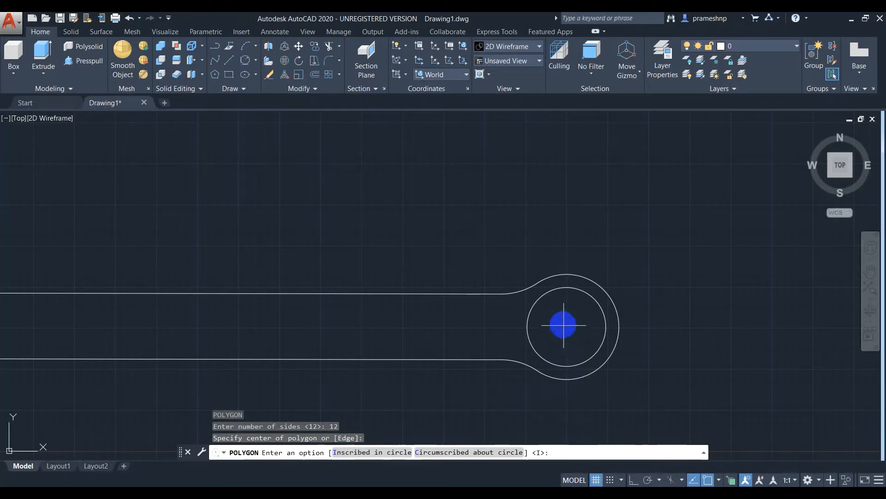
{"action": "left_click", "coordinate": [390, 452]}
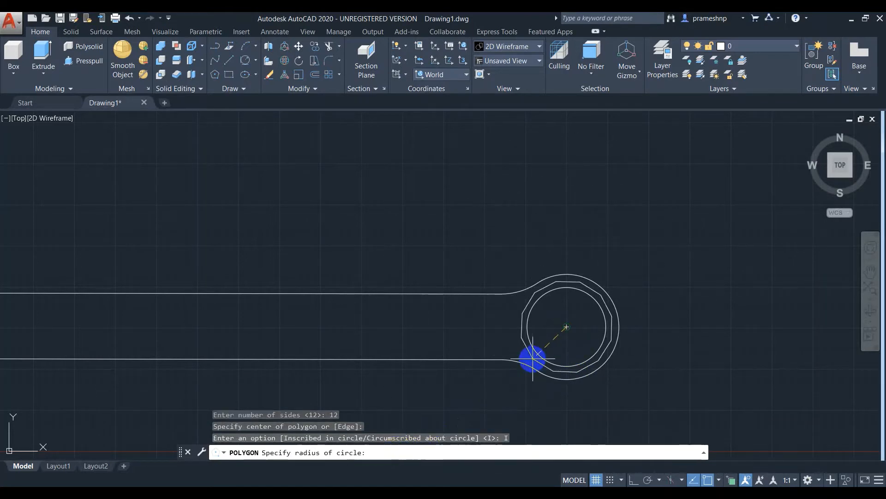
{"action": "type", "text": "12"}
{"action": "key", "text": "Return"}
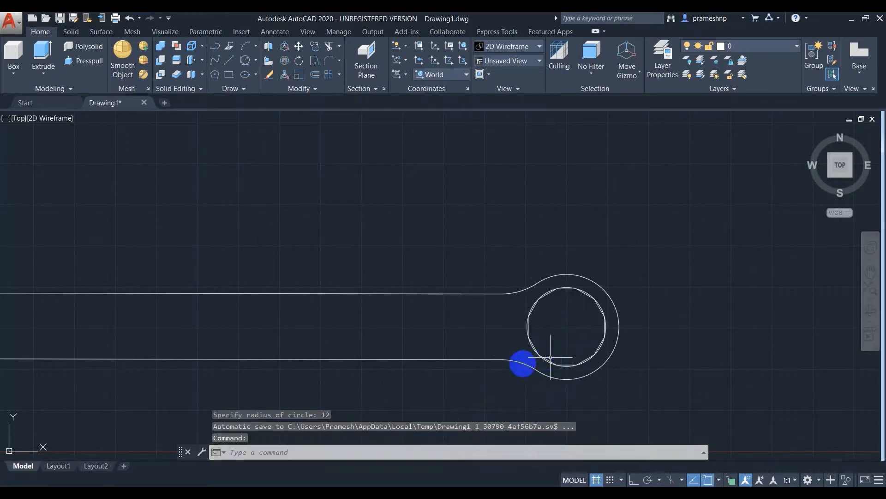
Step: Draw a polyline from the large end's left quadrant: 54 horizontally to the right, 30 at 74°, and 90 rising gently to the right
{"action": "scroll", "coordinate": [466, 362], "scroll_direction": "down", "scroll_amount": 3}
{"action": "left_click", "coordinate": [214, 45]}
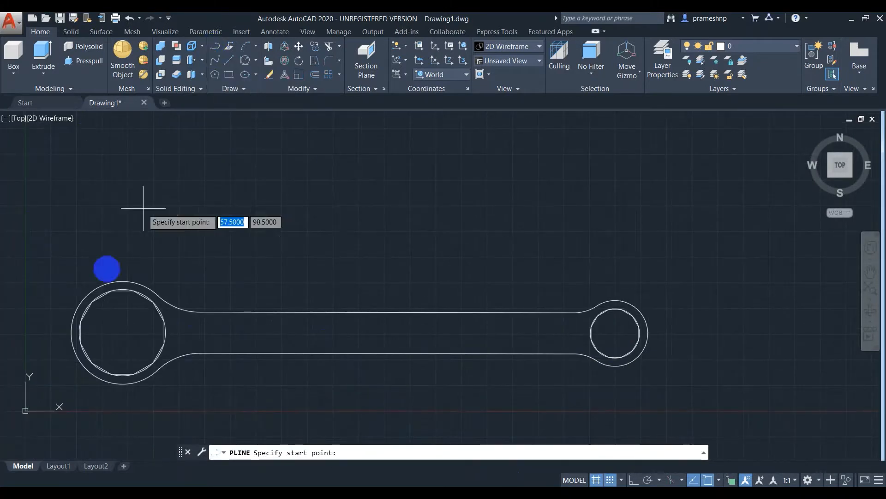
{"action": "left_click", "coordinate": [72, 333]}
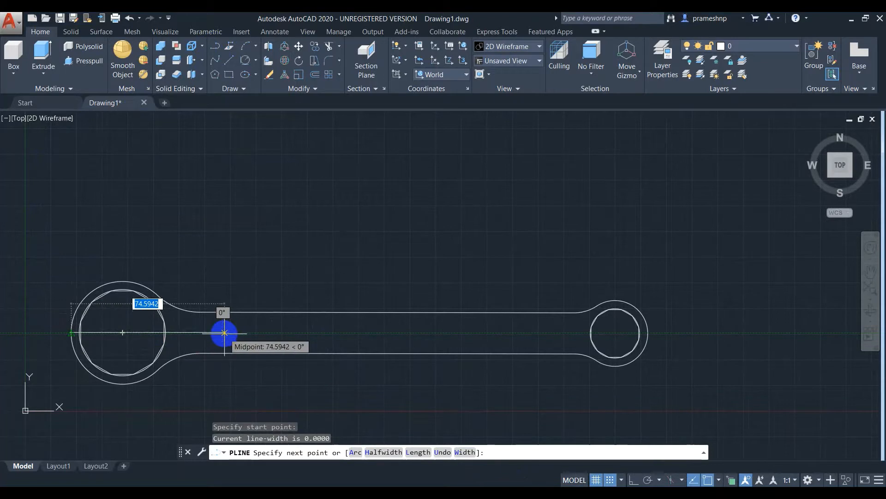
{"action": "type", "text": "54"}
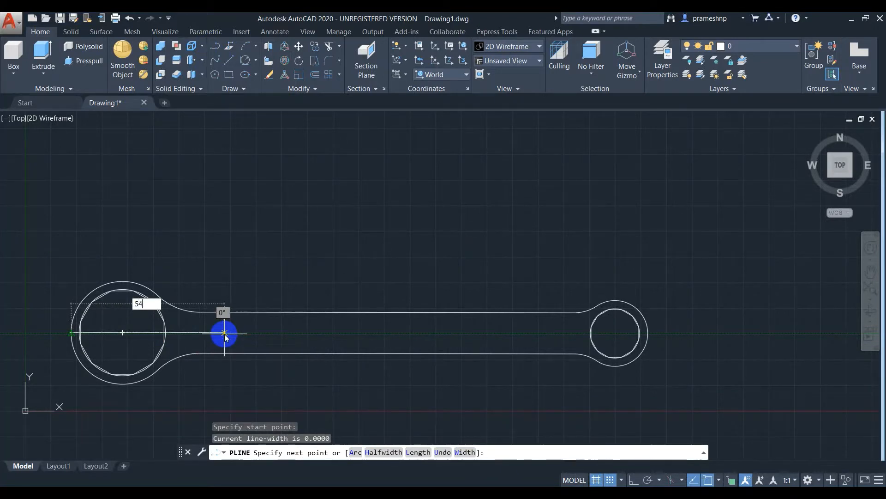
{"action": "key", "text": "Return"}
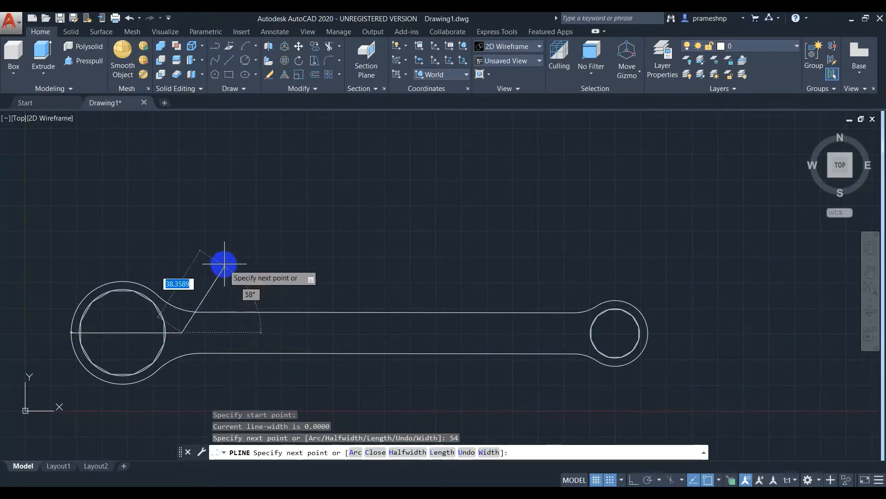
{"action": "type", "text": "@3"}
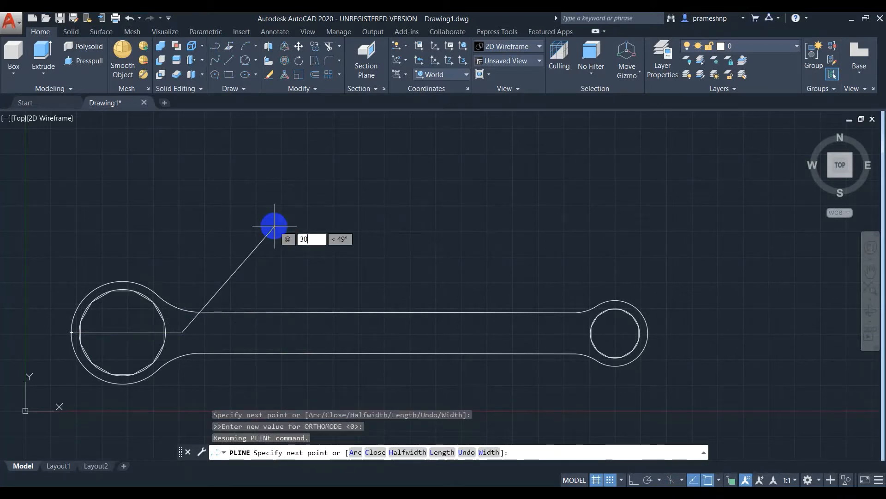
{"action": "type", "text": "0"}
{"action": "key", "text": "Tab"}
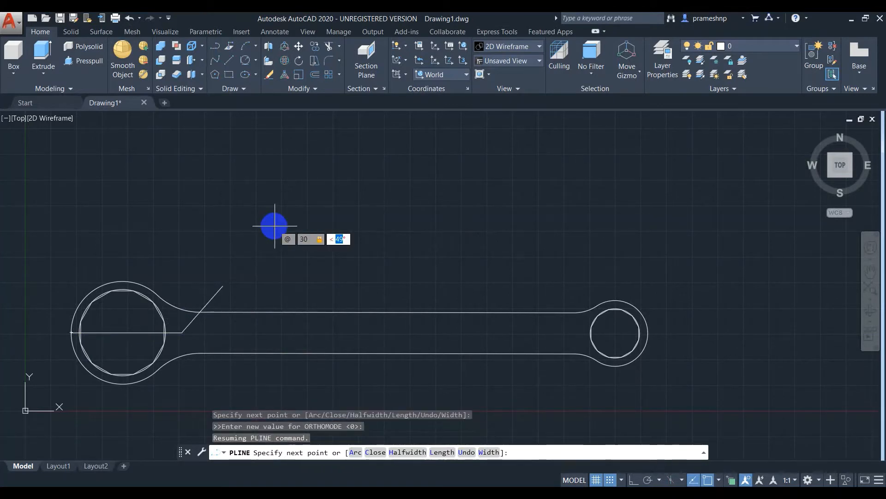
{"action": "key", "text": "Return"}
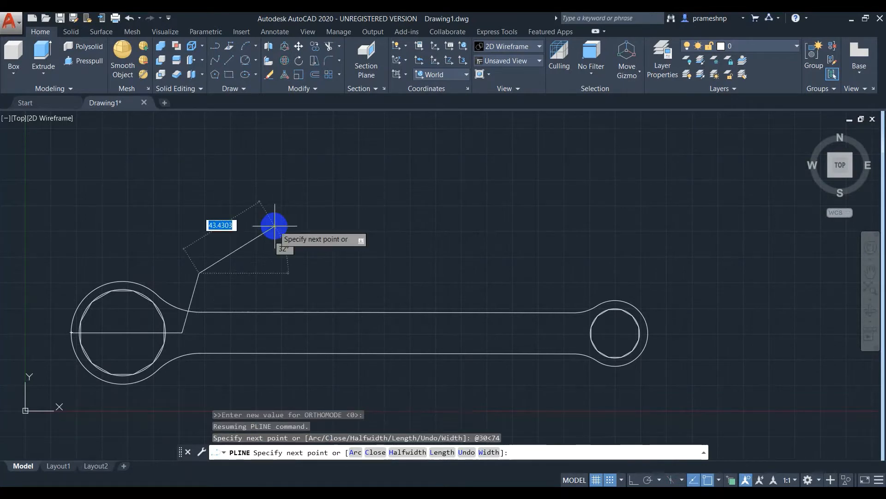
{"action": "type", "text": "90"}
{"action": "key", "text": "Return"}
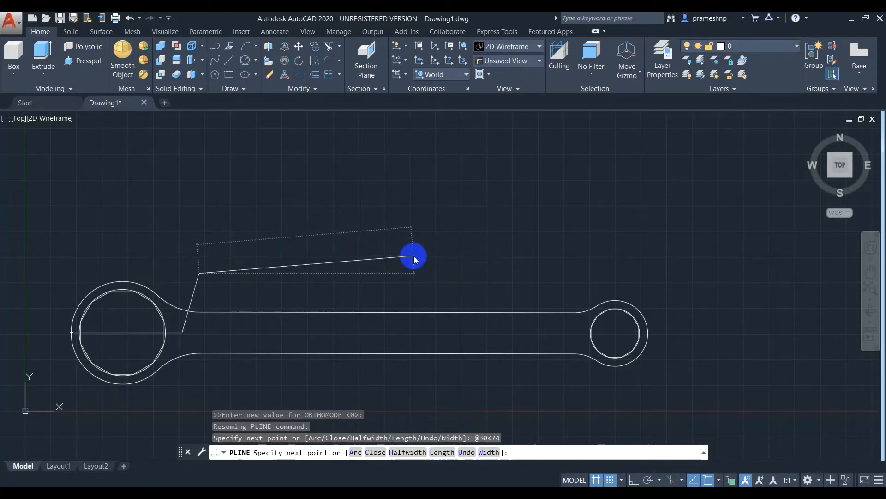
{"action": "key", "text": "Escape"}
Step: Draw a second polyline from the same left quadrant: 10 straight up, 40 to the right, and 20 sloping up to the right
{"action": "scroll", "coordinate": [69, 332], "scroll_direction": "up", "scroll_amount": 4}
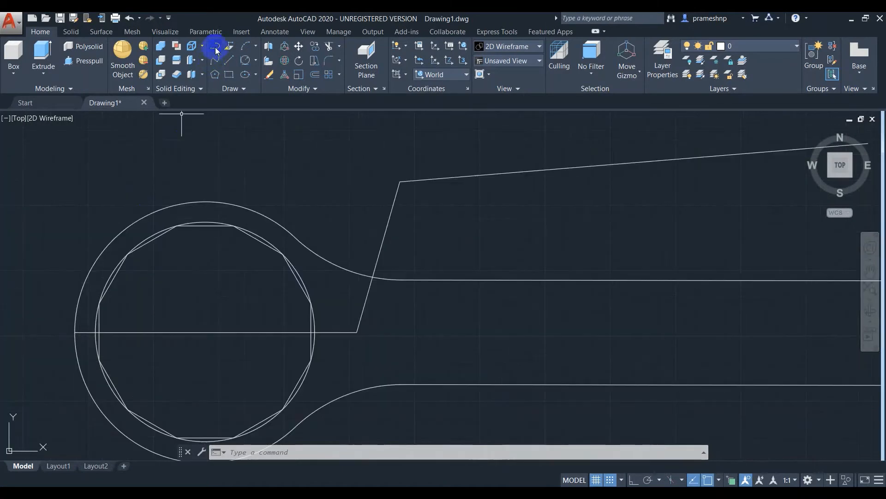
{"action": "left_click", "coordinate": [215, 45]}
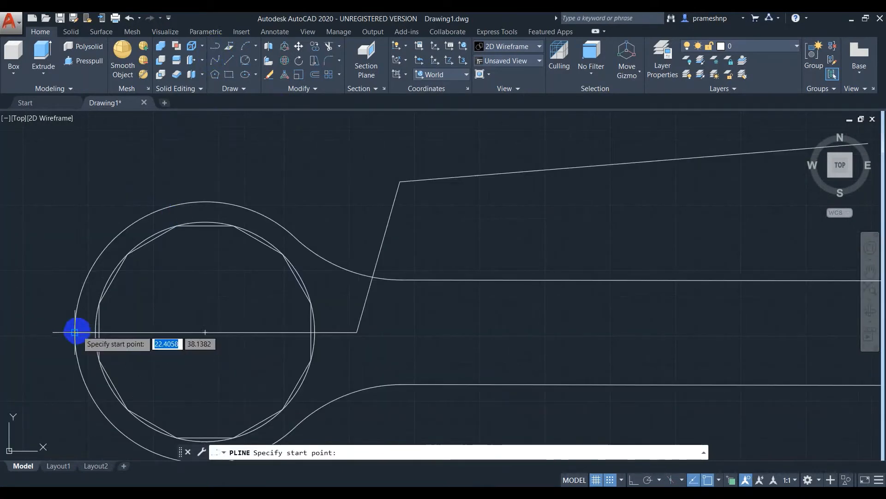
{"action": "left_click", "coordinate": [76, 331]}
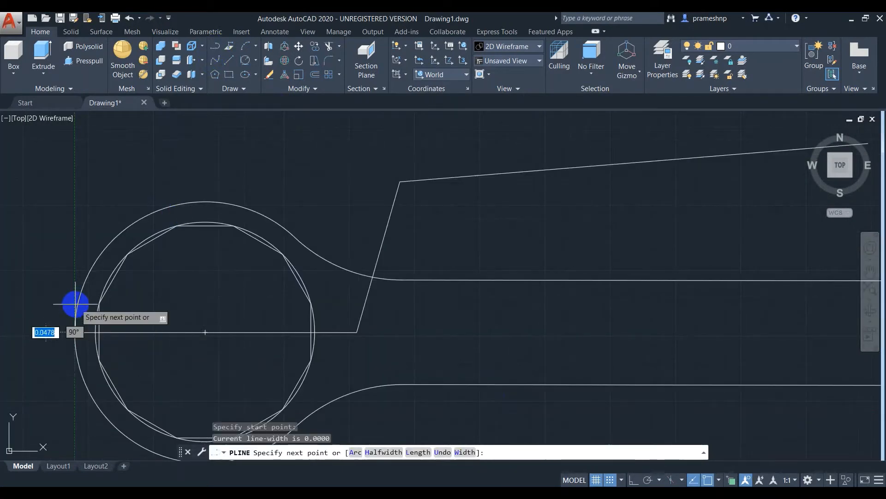
{"action": "type", "text": "10"}
{"action": "key", "text": "Return"}
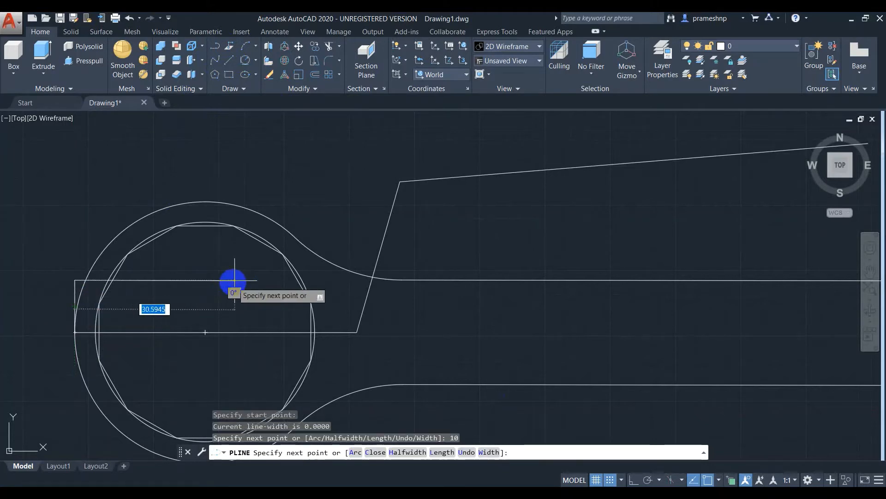
{"action": "key", "text": "Return"}
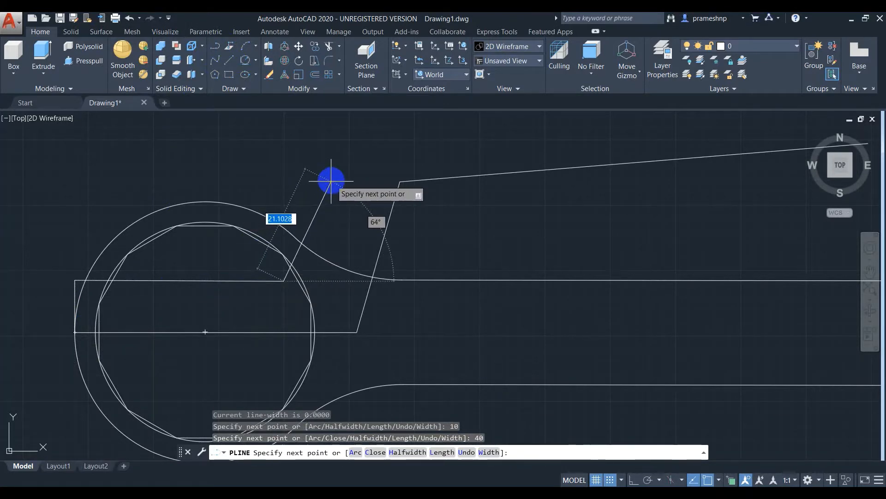
{"action": "type", "text": "20"}
{"action": "key", "text": "Return"}
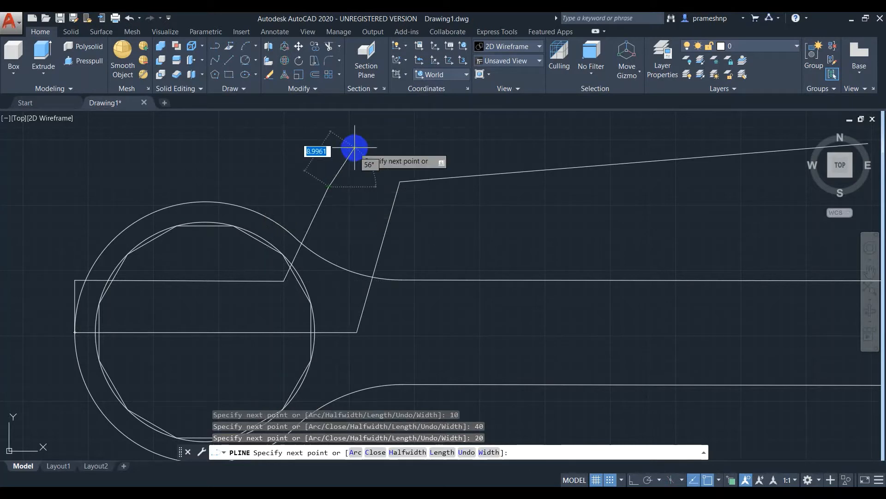
{"action": "key", "text": "Escape"}
Step: Explode the first polyline with the long sloping segment into separate lines
{"action": "left_click", "coordinate": [538, 255]}
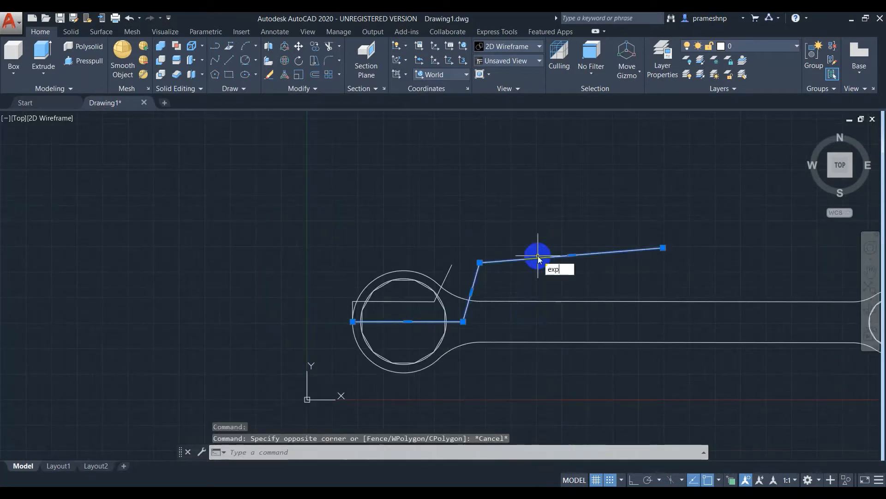
{"action": "type", "text": "l"}
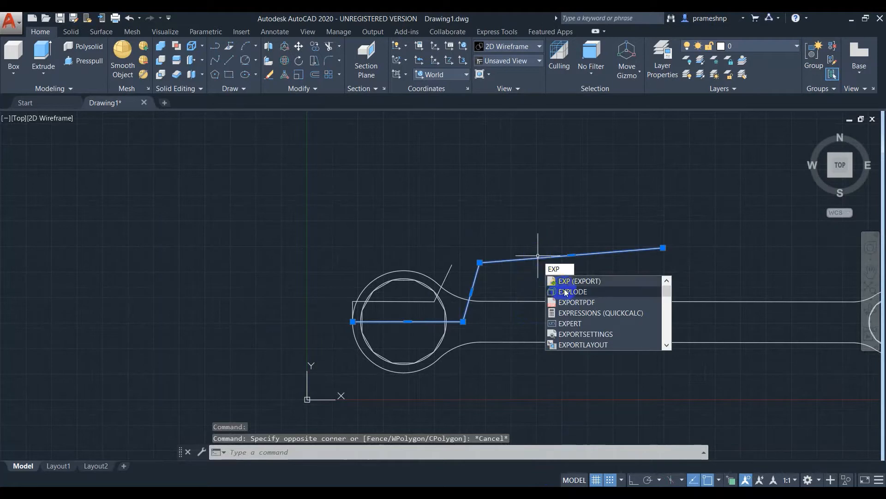
{"action": "key", "text": "Return"}
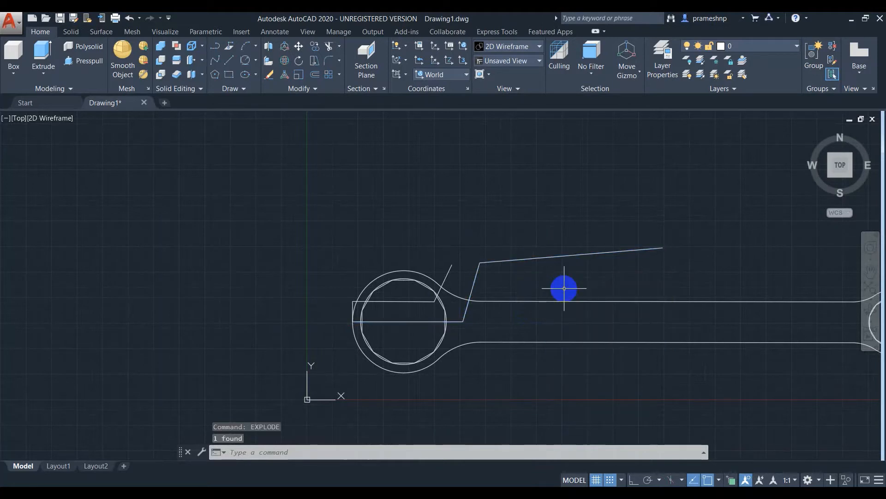
Step: Offset the long sloping line upward by a distance of 6
{"action": "left_click", "coordinate": [547, 257]}
{"action": "type", "text": "offse"}
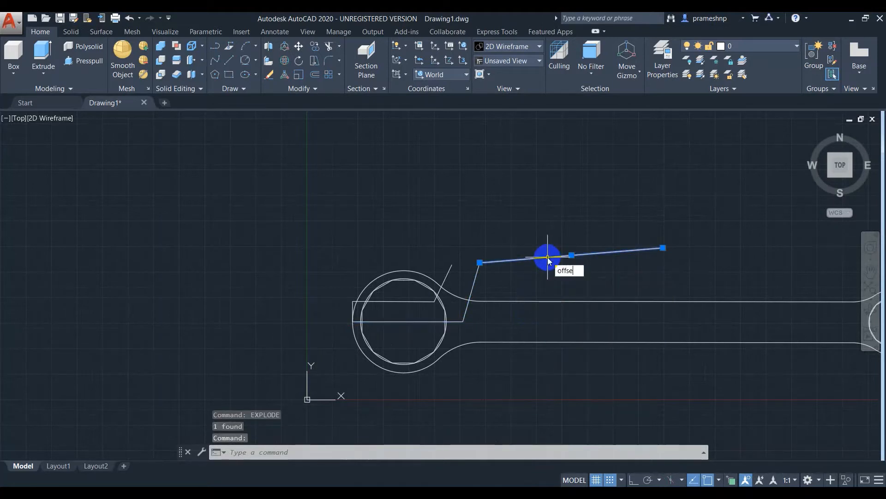
{"action": "type", "text": "t"}
{"action": "key", "text": "Return"}
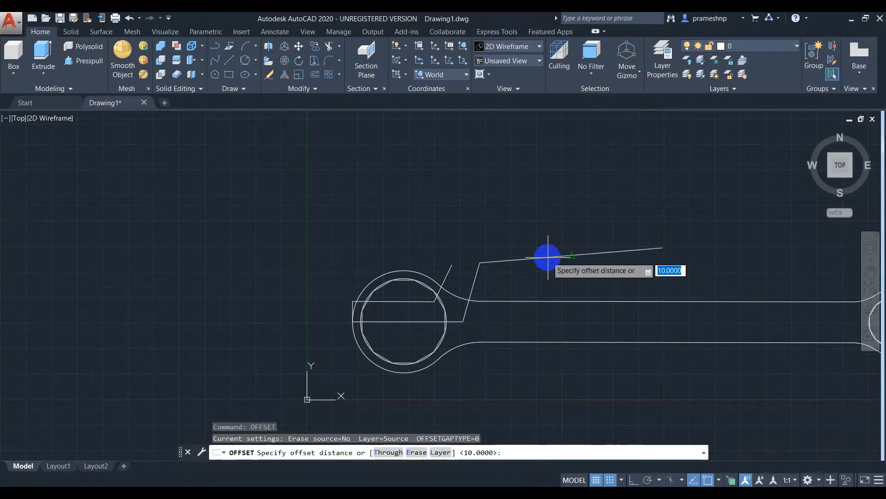
{"action": "type", "text": "6"}
{"action": "key", "text": "Return"}
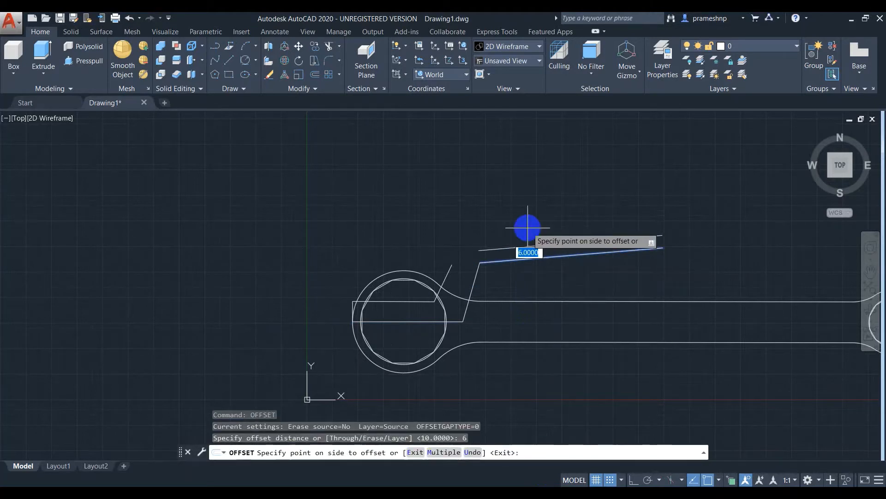
{"action": "left_click", "coordinate": [528, 227]}
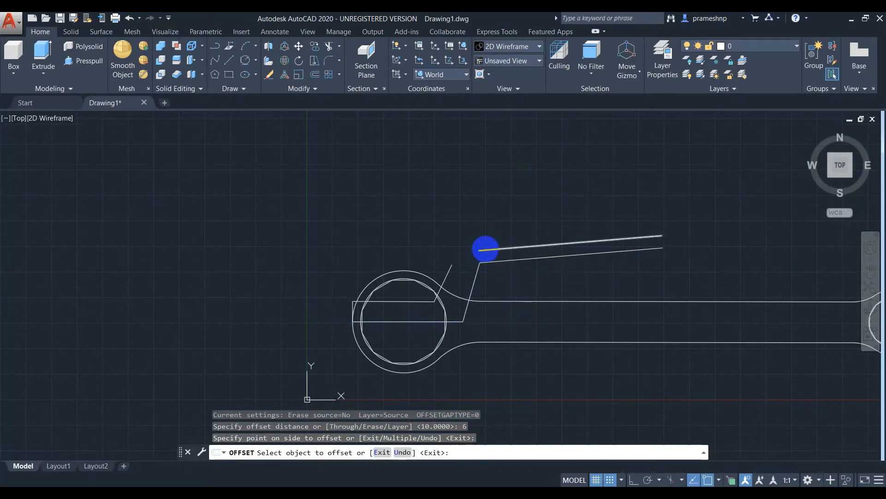
{"action": "key", "text": "Escape"}
Step: Join the offset line and the second polyline's sloping 20 segment in a sharp corner with Fillet
{"action": "left_click", "coordinate": [330, 60]}
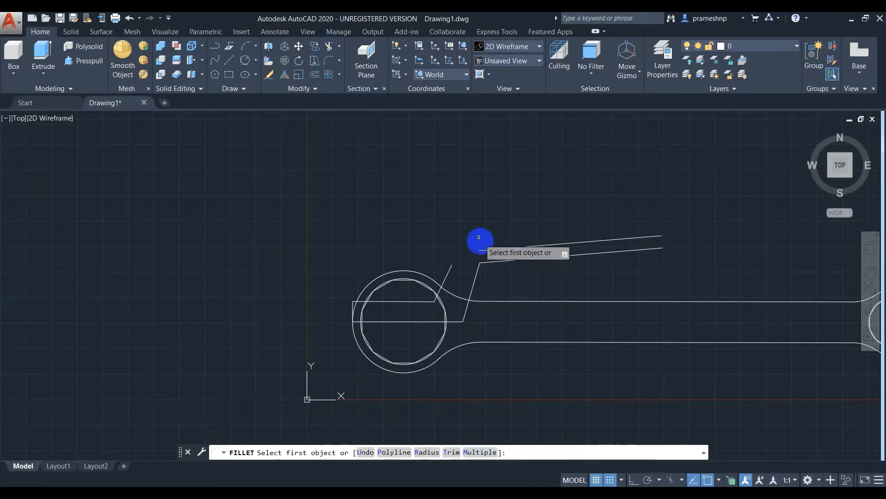
{"action": "left_click", "coordinate": [484, 250]}
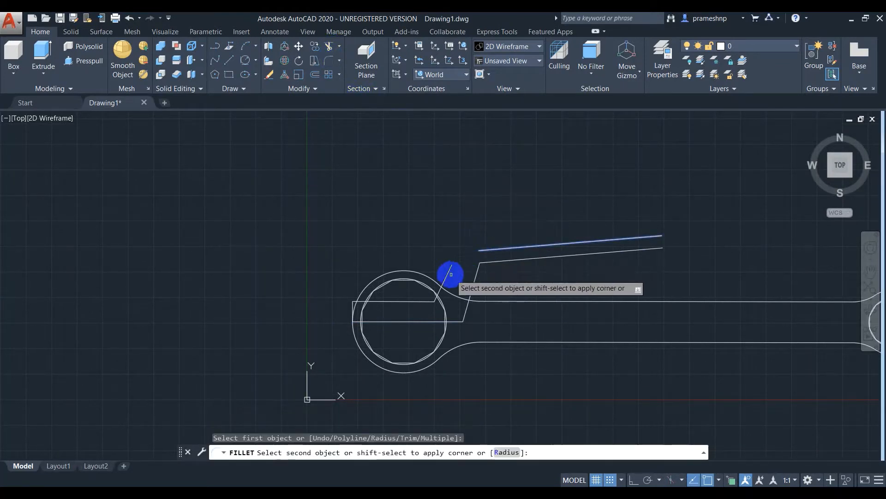
{"action": "left_click", "coordinate": [450, 272]}
{"action": "key", "text": "Escape"}
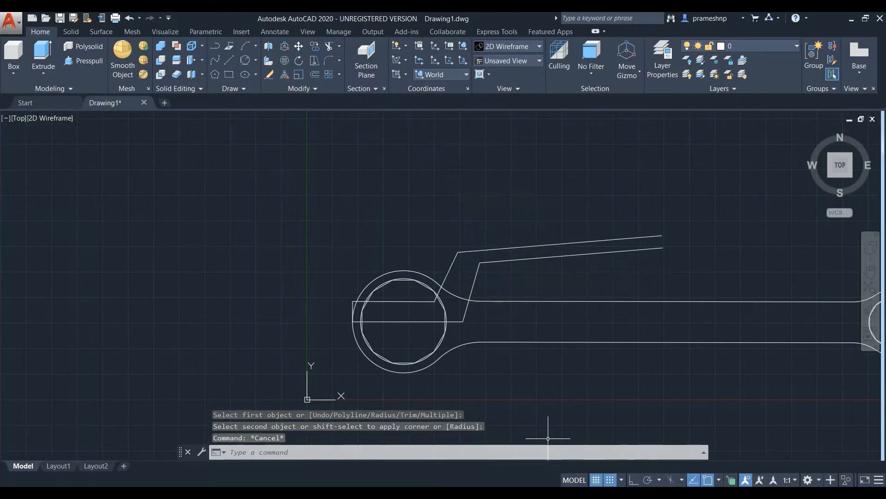
Step: Fillet the outer corner between the offset line and the steep segment with radius 10
{"action": "left_click", "coordinate": [533, 268]}
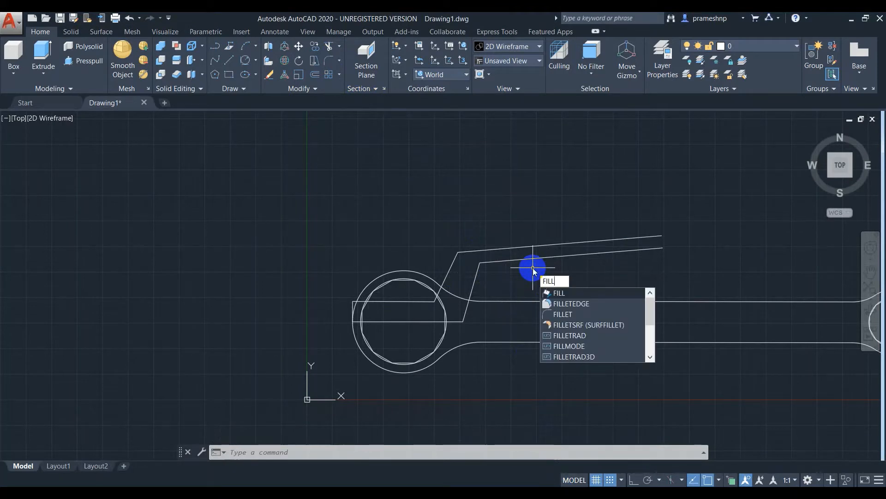
{"action": "type", "text": "et"}
{"action": "key", "text": "Return"}
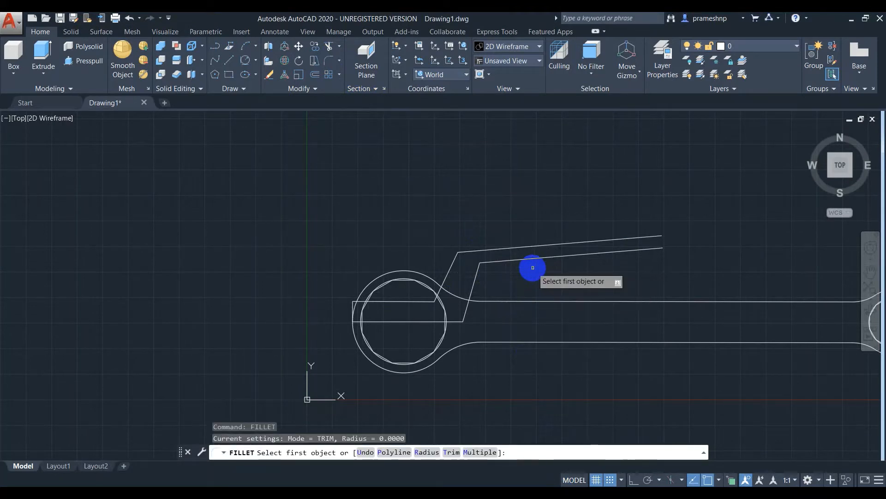
{"action": "type", "text": "r"}
{"action": "key", "text": "Return"}
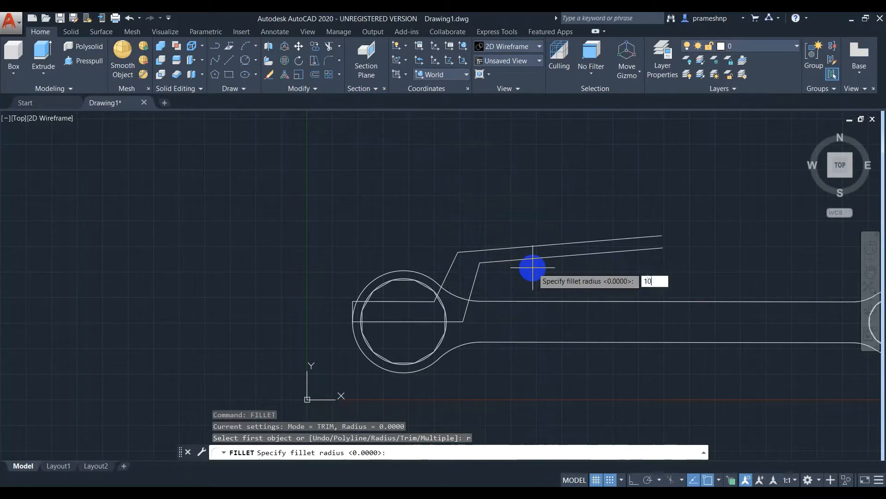
{"action": "type", "text": "10"}
{"action": "key", "text": "Return"}
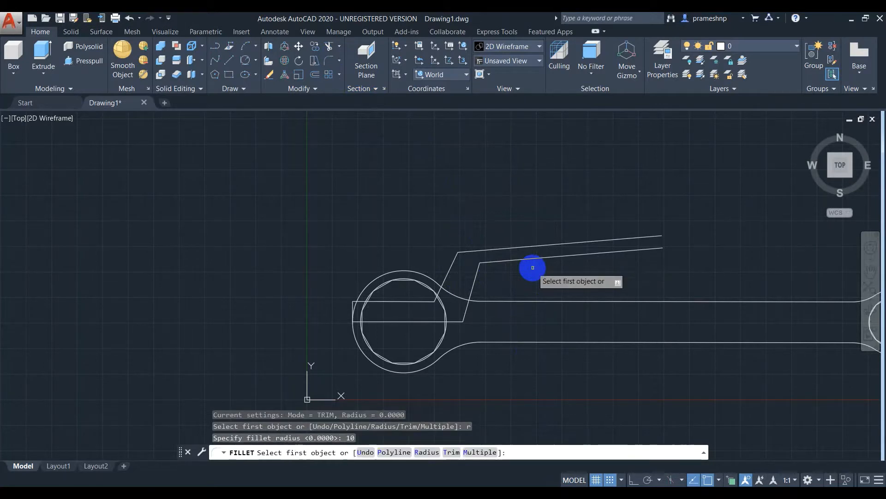
{"action": "left_click", "coordinate": [472, 251]}
{"action": "left_click", "coordinate": [455, 259]}
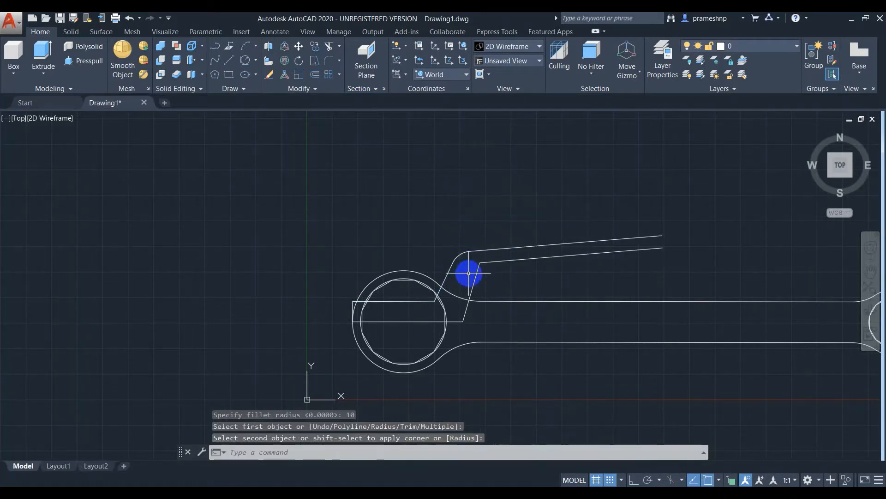
Step: Fillet the inner corner between the steep line and the original long sloping line with the same radius of 10
{"action": "key", "text": "Return"}
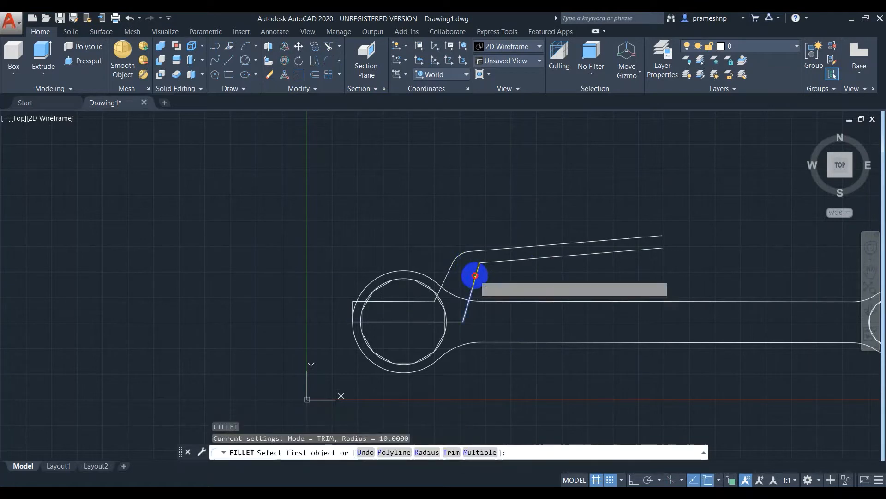
{"action": "left_click", "coordinate": [476, 276]}
{"action": "left_click", "coordinate": [495, 259]}
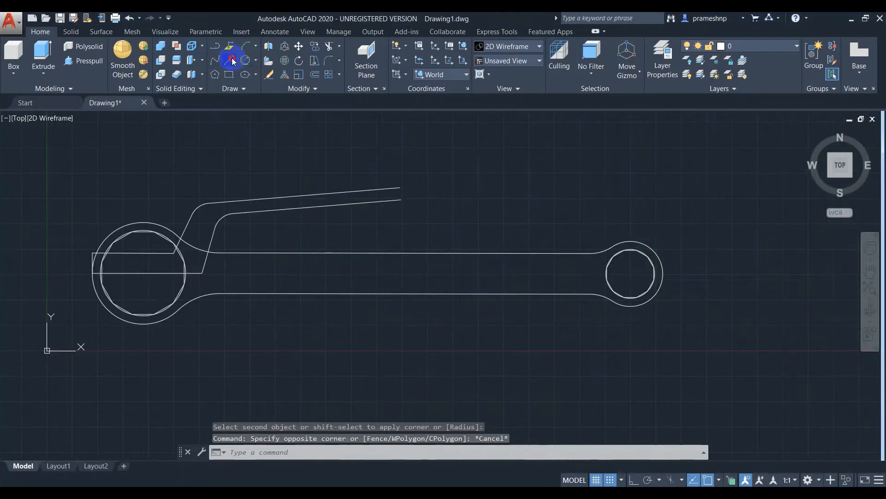
Step: Draw construction lines from the small ring's centre, 36 horizontally toward the large ring and 100 straight up
{"action": "left_click", "coordinate": [231, 61]}
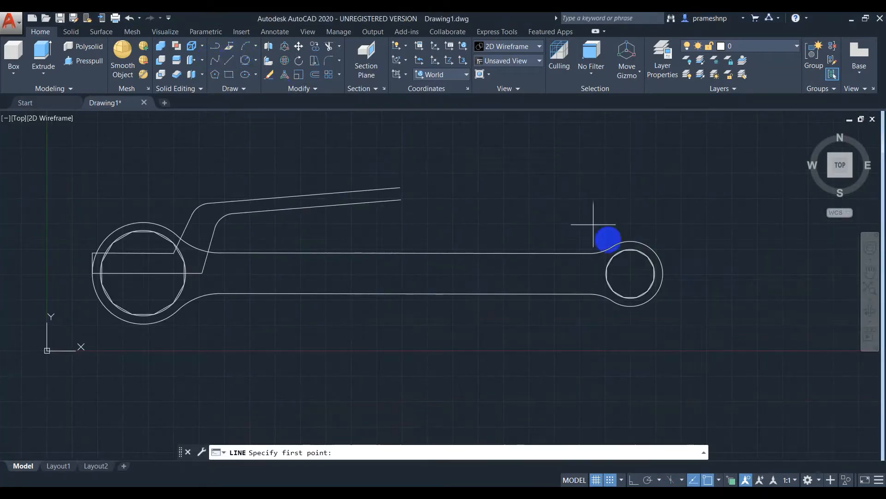
{"action": "left_click", "coordinate": [628, 274]}
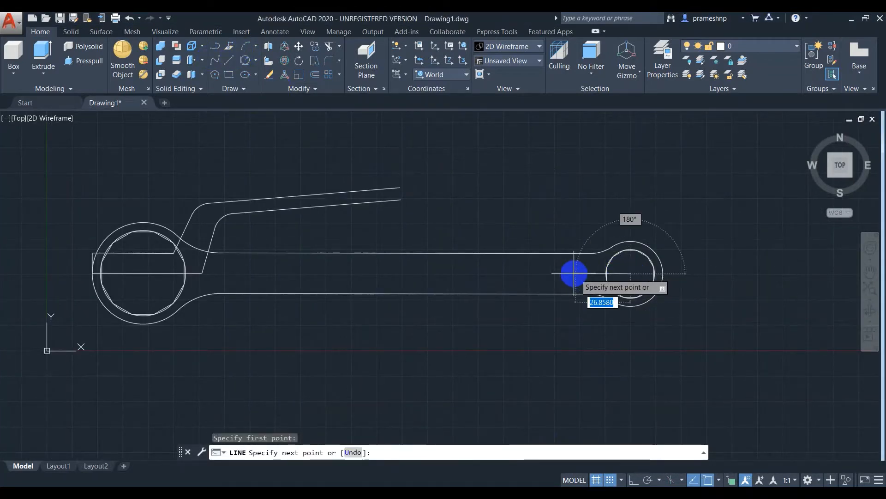
{"action": "type", "text": "3"}
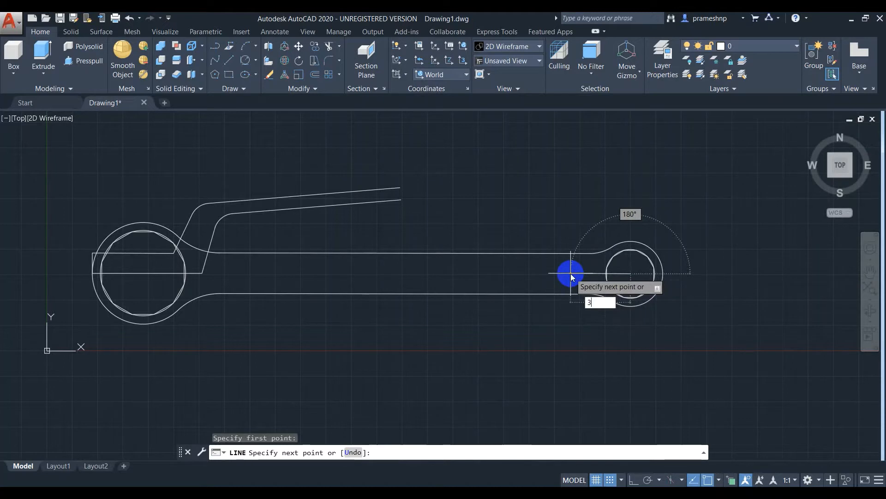
{"action": "type", "text": "6"}
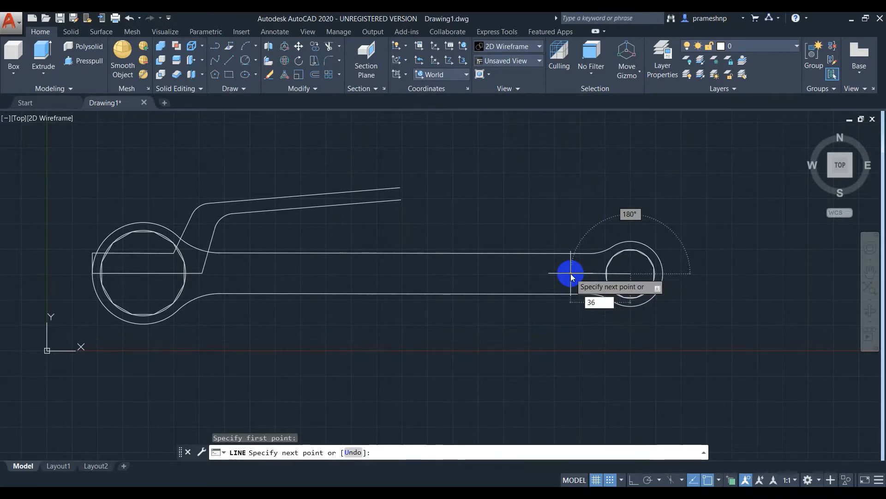
{"action": "key", "text": "Return"}
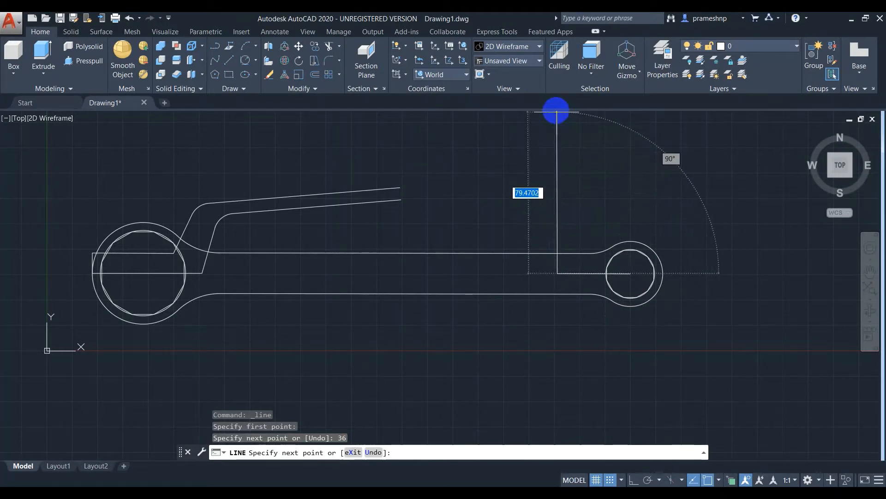
{"action": "type", "text": "100"}
{"action": "key", "text": "Return"}
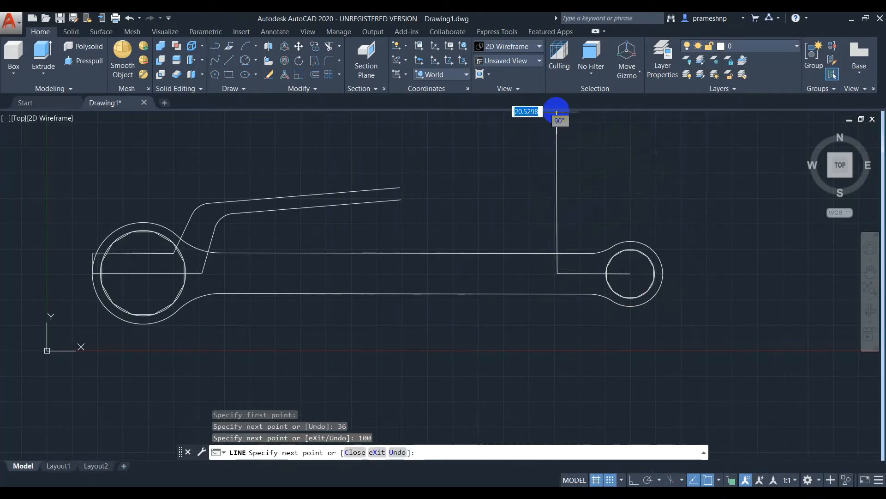
{"action": "key", "text": "Escape"}
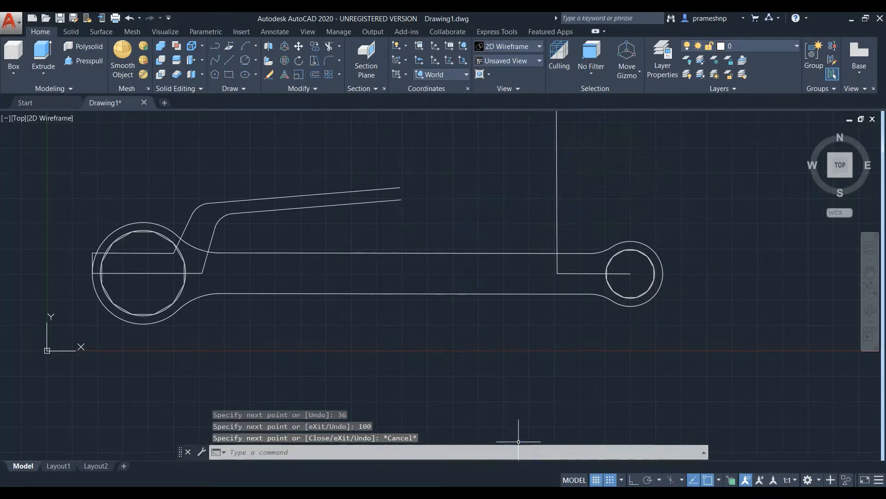
Step: Mirror the whole cranked side profile about a horizontal line through its upper sloping line's free end, keeping the source objects
{"action": "left_click", "coordinate": [290, 209]}
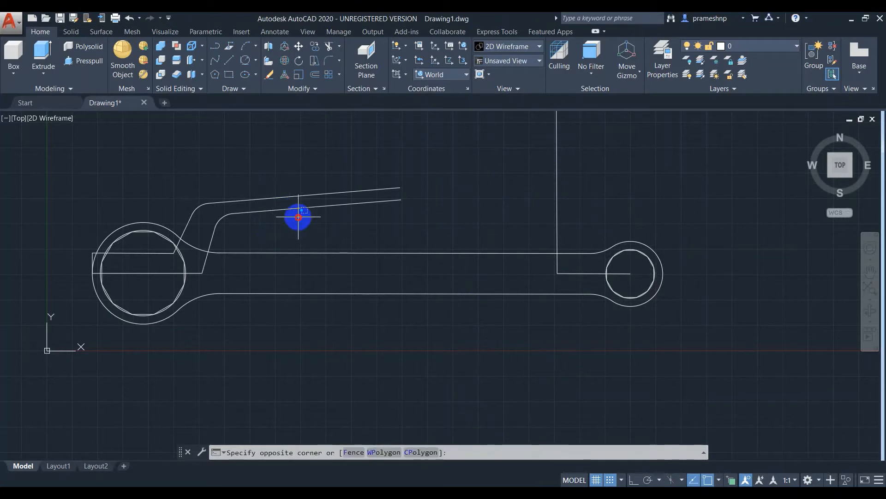
{"action": "left_click", "coordinate": [162, 195]}
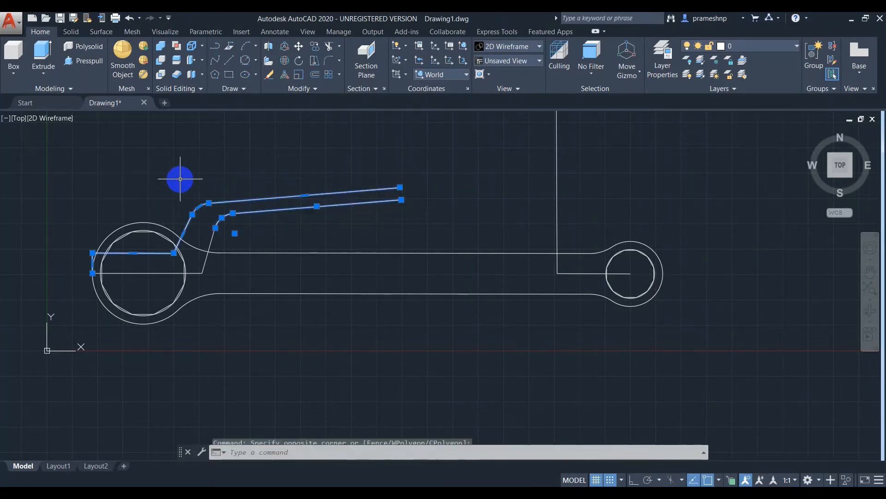
{"action": "left_click", "coordinate": [211, 244]}
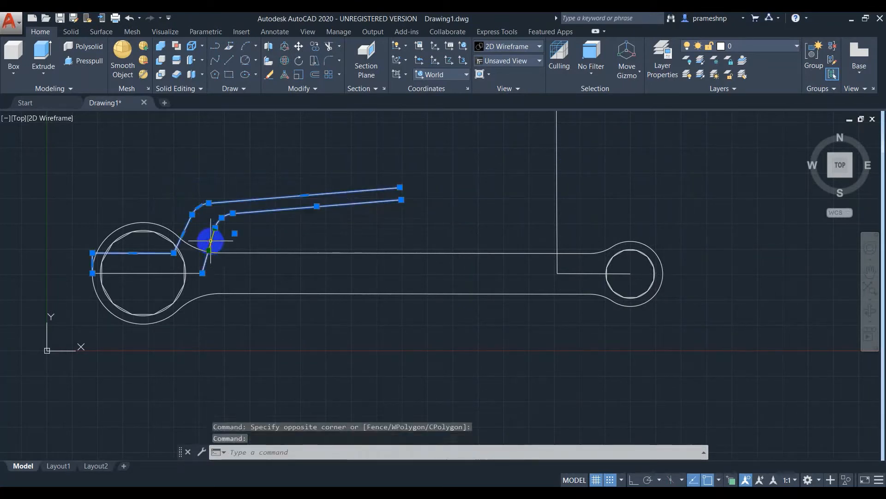
{"action": "left_click", "coordinate": [170, 274]}
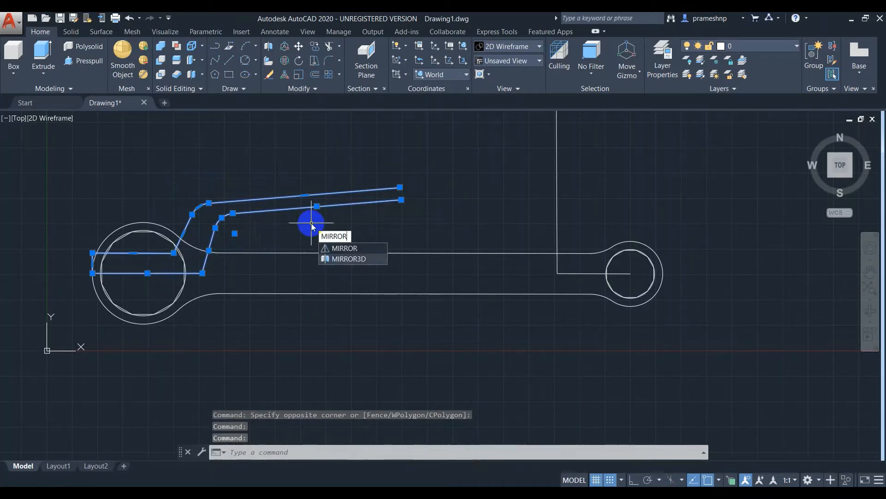
{"action": "left_click", "coordinate": [342, 249]}
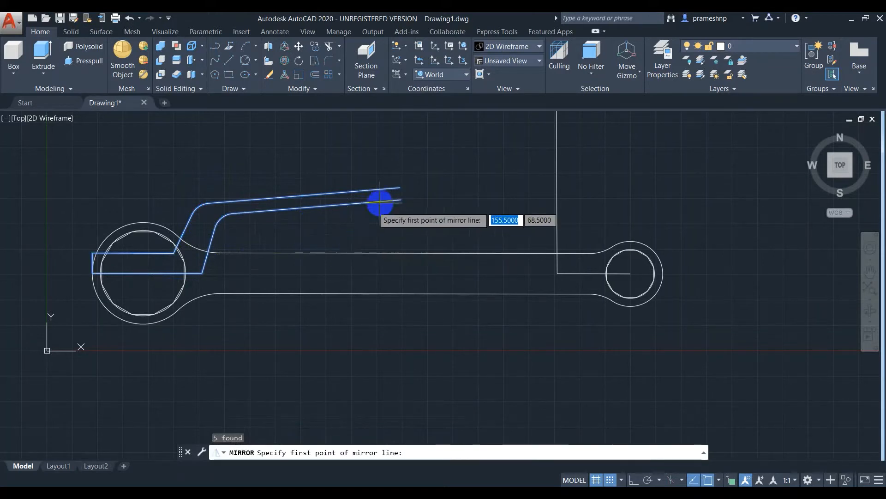
{"action": "left_click", "coordinate": [400, 187]}
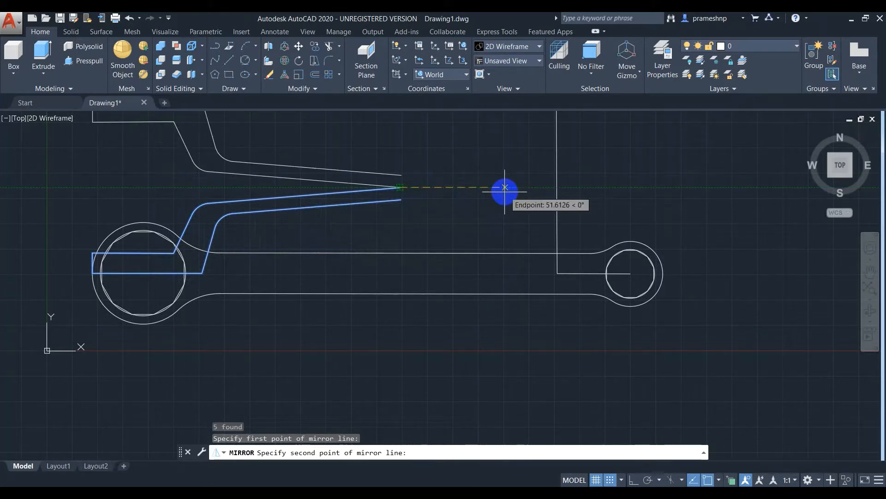
{"action": "left_click", "coordinate": [504, 187]}
{"action": "scroll", "coordinate": [505, 194], "scroll_direction": "down", "scroll_amount": 2}
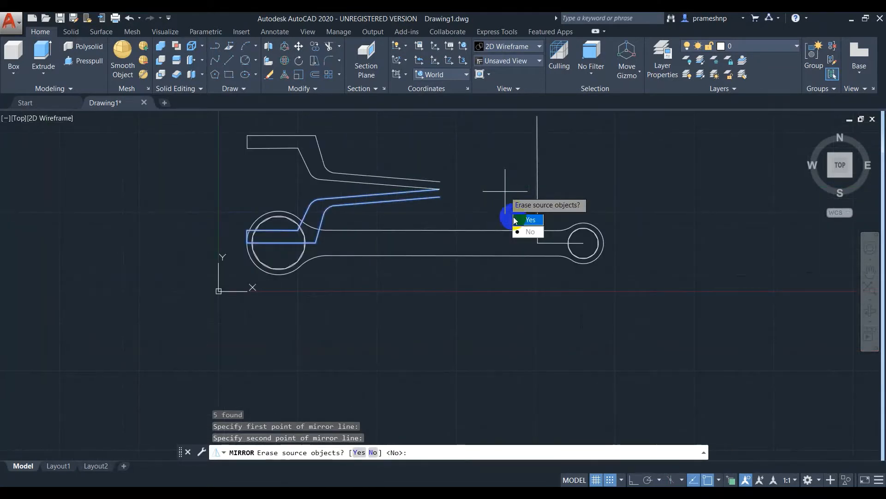
{"action": "left_click", "coordinate": [518, 234]}
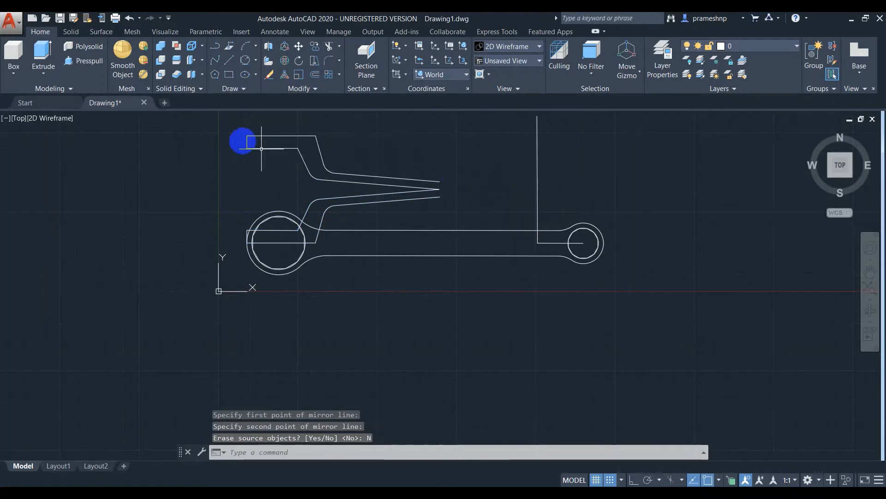
Step: Mirror the flipped profile copy about a vertical line through the sloping lines' free ends, erasing the source objects
{"action": "left_click", "coordinate": [232, 115]}
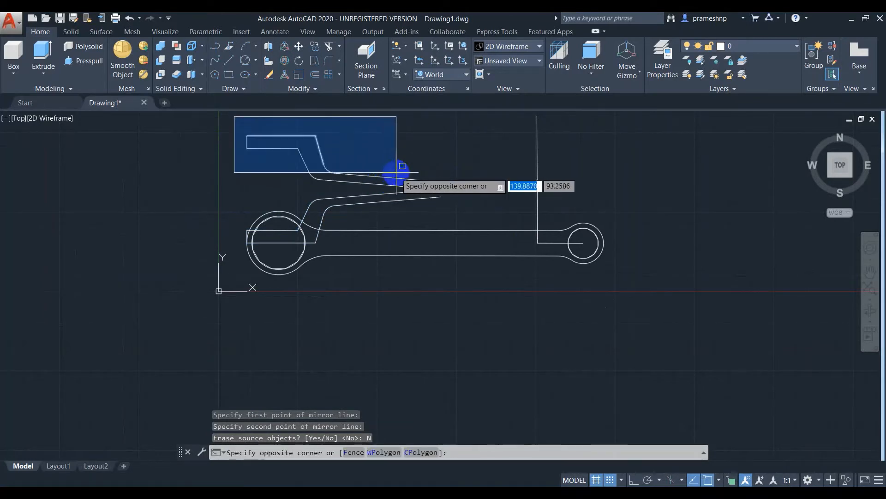
{"action": "left_click", "coordinate": [397, 170]}
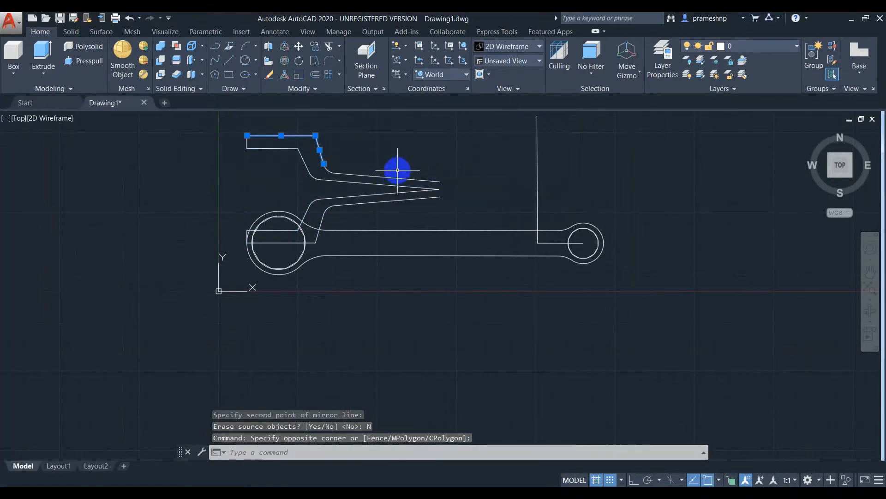
{"action": "left_click", "coordinate": [356, 184]}
{"action": "left_click", "coordinate": [256, 144]}
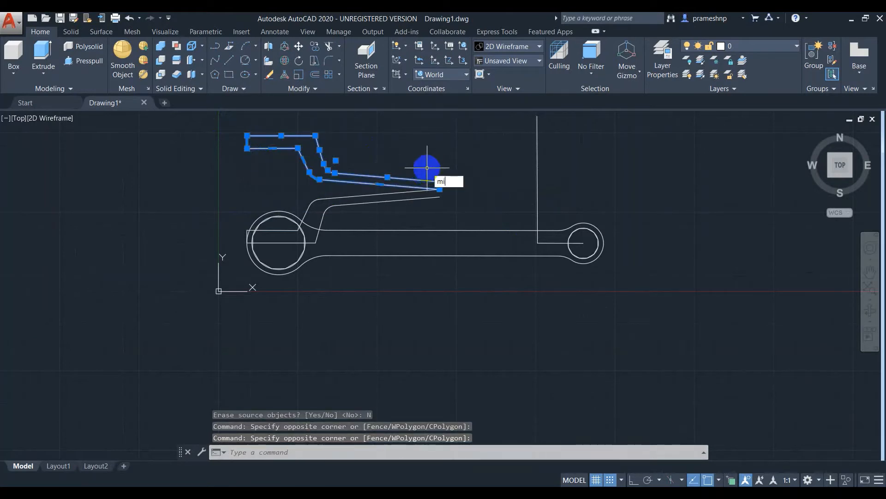
{"action": "key", "text": "Return"}
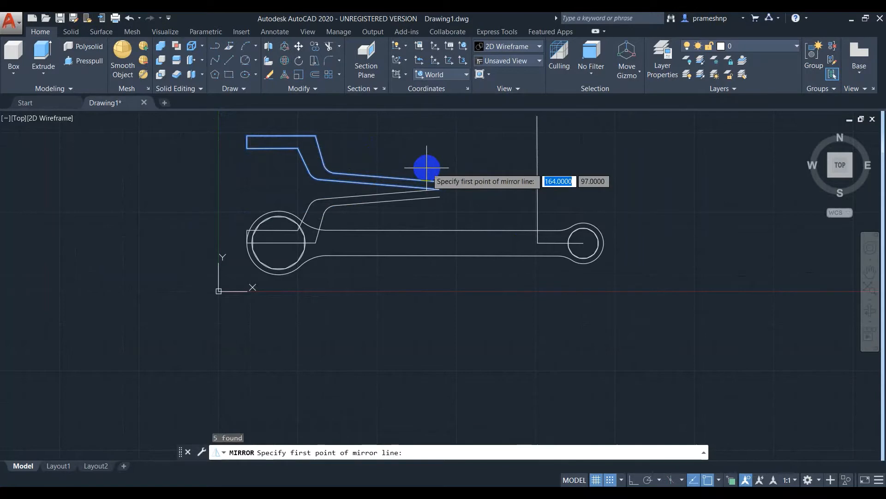
{"action": "left_click", "coordinate": [440, 197]}
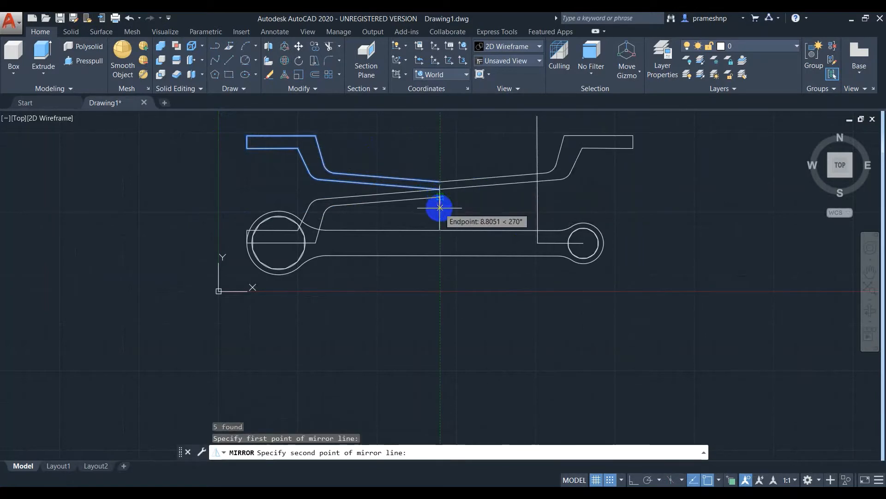
{"action": "left_click", "coordinate": [439, 208]}
{"action": "left_click", "coordinate": [459, 238]}
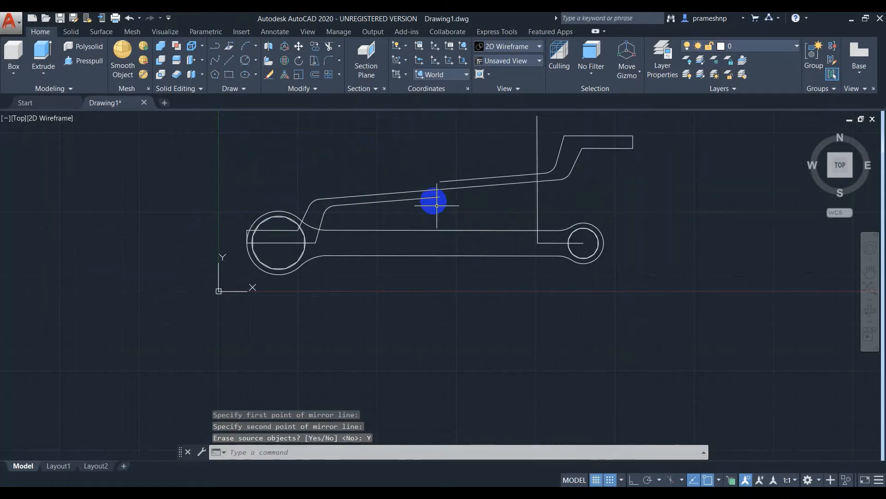
Step: Move the mirrored half of the side profile so its open end meets the original half's open end
{"action": "left_click", "coordinate": [649, 189]}
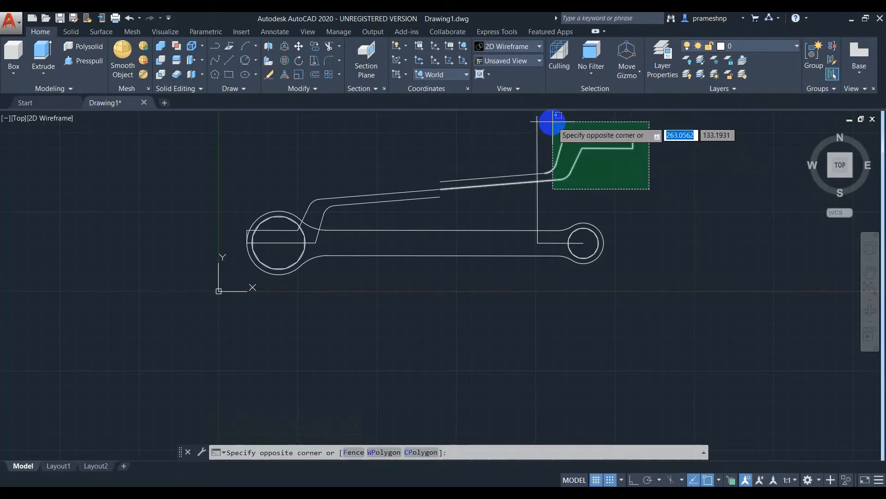
{"action": "left_click", "coordinate": [553, 132]}
{"action": "left_click", "coordinate": [513, 176]}
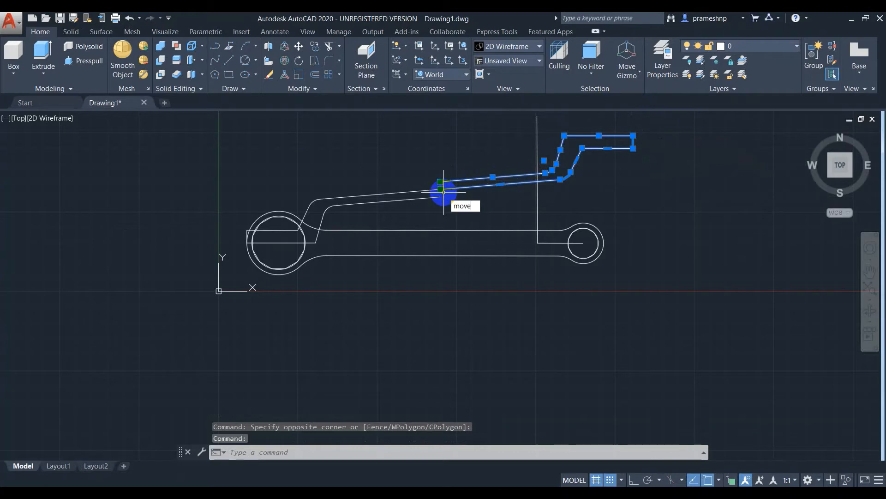
{"action": "key", "text": "Return"}
{"action": "scroll", "coordinate": [441, 187], "scroll_direction": "up", "scroll_amount": 2}
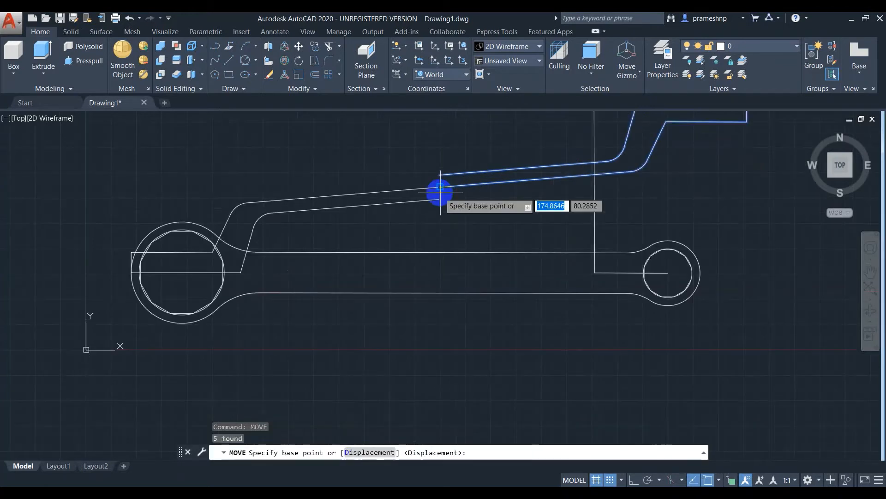
{"action": "scroll", "coordinate": [440, 187], "scroll_direction": "up", "scroll_amount": 3}
{"action": "left_click", "coordinate": [415, 184]}
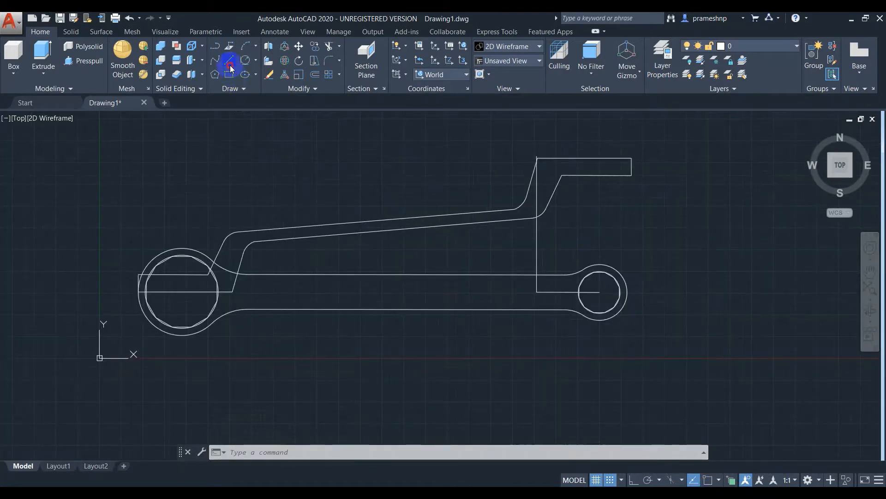
Step: Draw a vertical line from the small ring's outermost point up past the mirrored half's flat end
{"action": "left_click", "coordinate": [230, 60]}
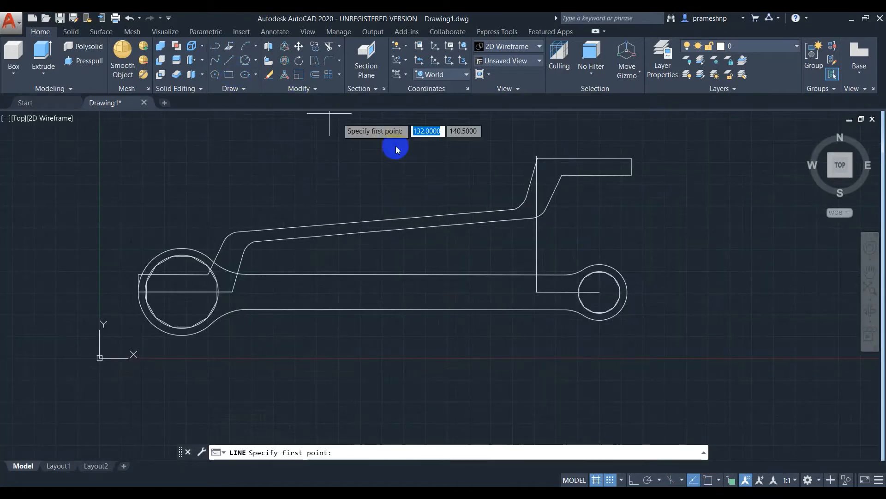
{"action": "left_click", "coordinate": [628, 291]}
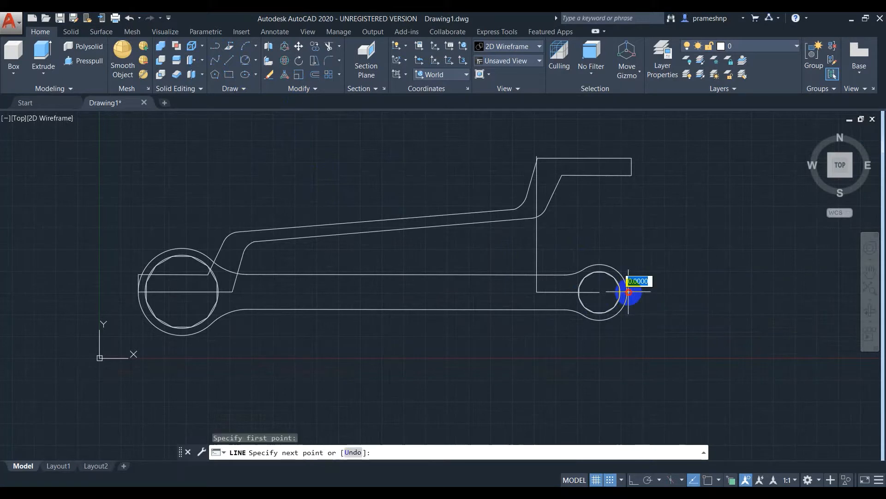
{"action": "left_click", "coordinate": [626, 127]}
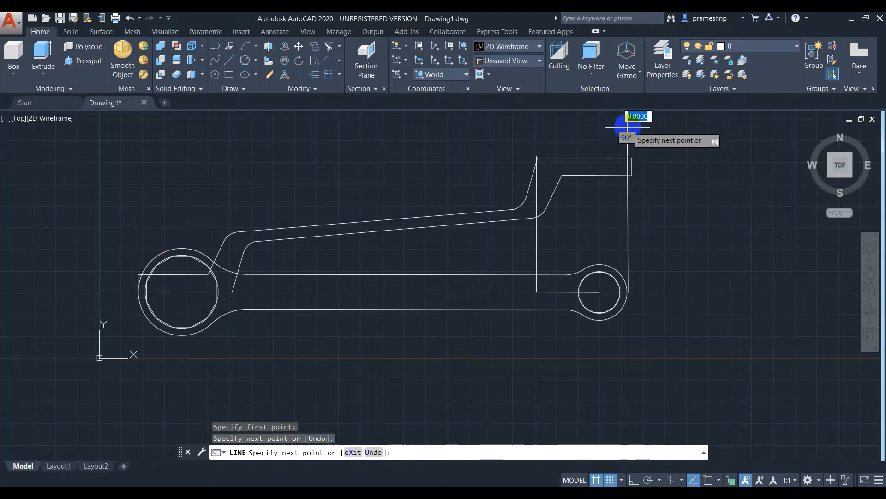
{"action": "key", "text": "Escape"}
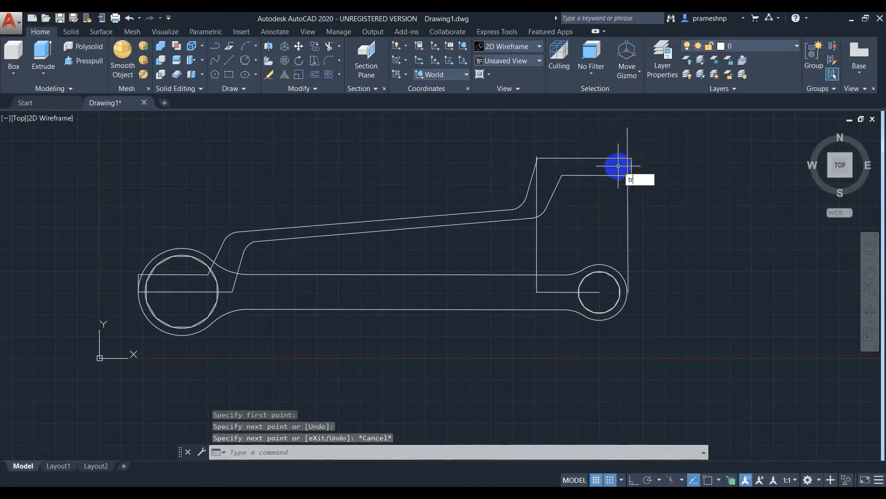
Step: Trim the side profile's flat end overhanging beyond the vertical line, along with the vertical line's excess above and just below the profile
{"action": "left_click", "coordinate": [655, 191]}
{"action": "key", "text": "Return"}
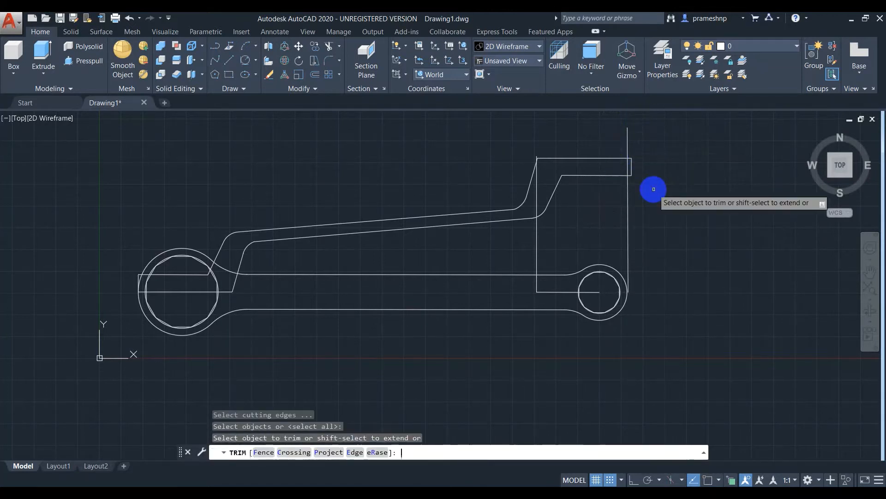
{"action": "scroll", "coordinate": [633, 164], "scroll_direction": "up", "scroll_amount": 5}
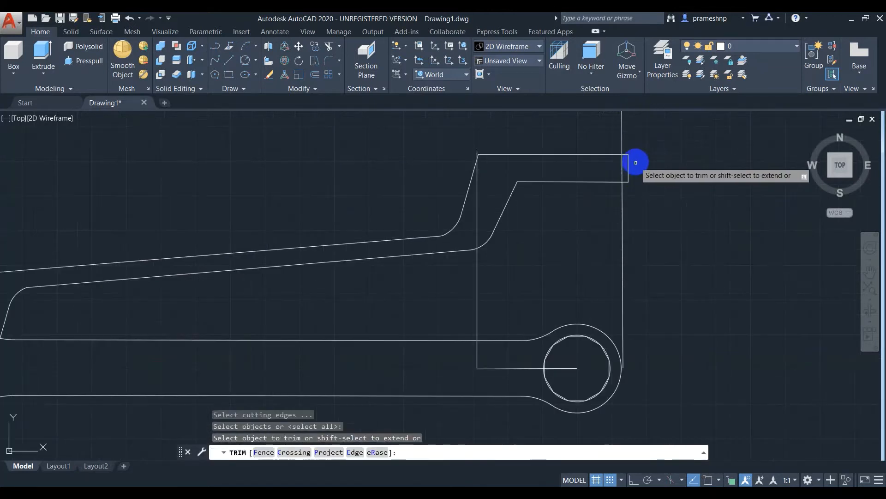
{"action": "left_click", "coordinate": [610, 155]}
{"action": "left_click", "coordinate": [615, 168]}
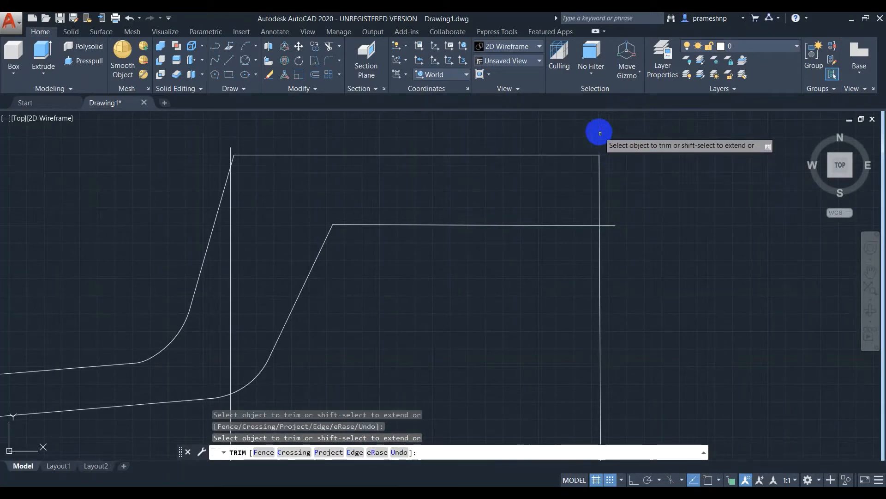
{"action": "left_click", "coordinate": [599, 253]}
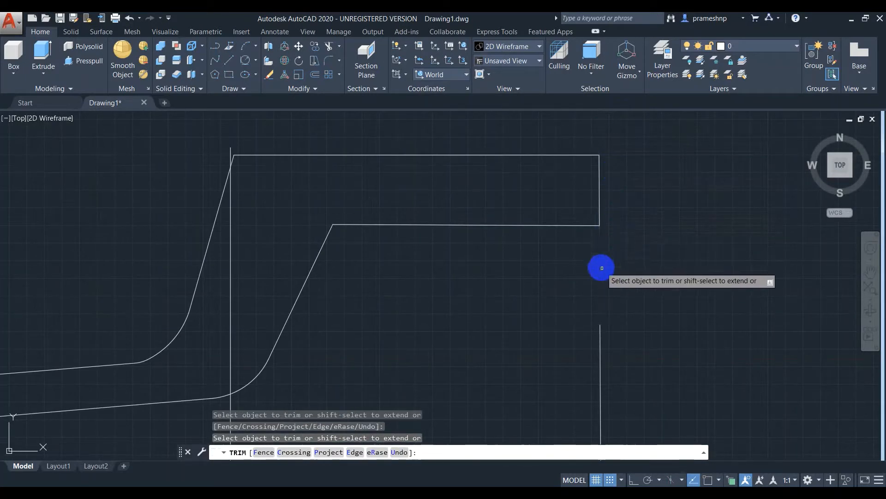
Step: Delete the leftover vertical line beside the small ring and the vertical and horizontal construction lines between its centre and the side profile
{"action": "scroll", "coordinate": [602, 305], "scroll_direction": "down", "scroll_amount": 4}
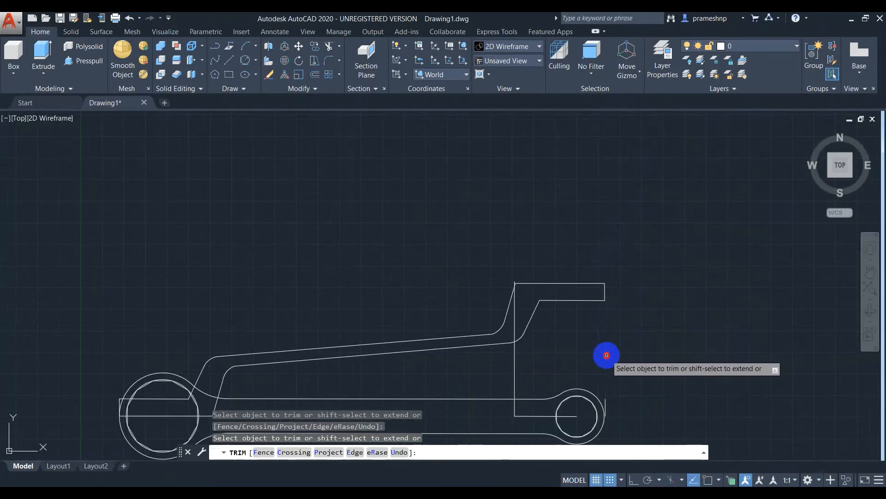
{"action": "scroll", "coordinate": [608, 415], "scroll_direction": "up", "scroll_amount": 6}
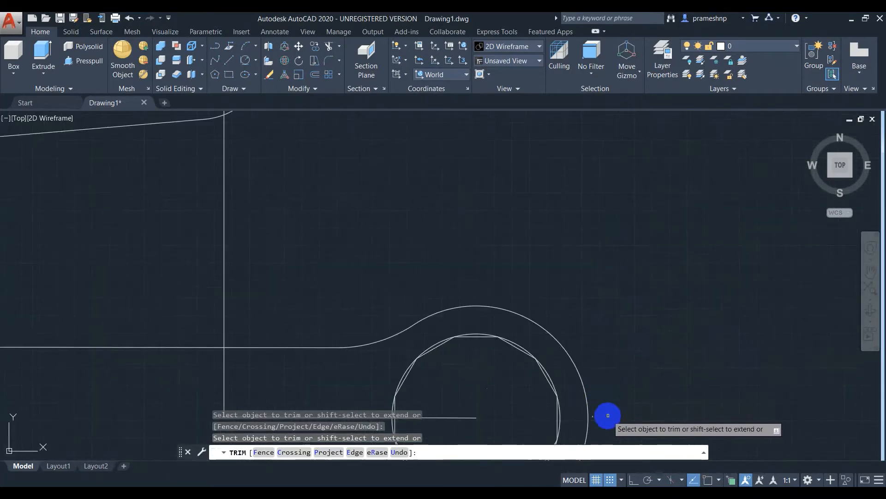
{"action": "scroll", "coordinate": [607, 415], "scroll_direction": "up", "scroll_amount": 2}
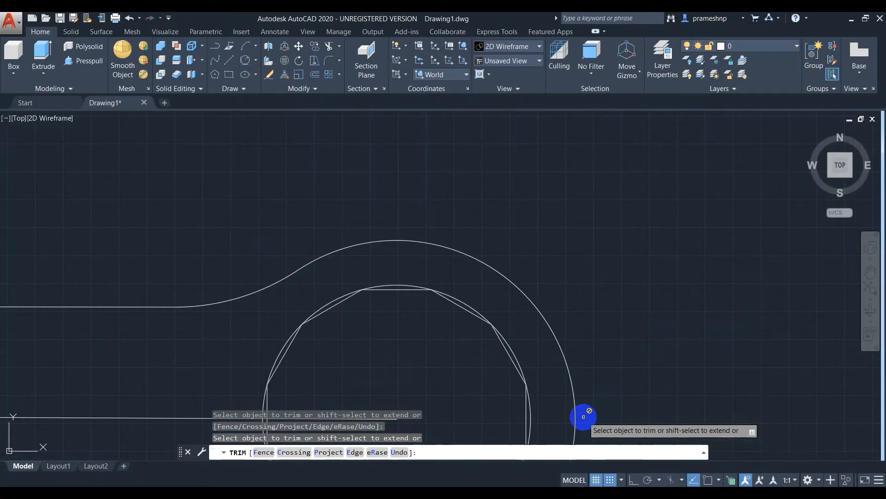
{"action": "key", "text": "Return"}
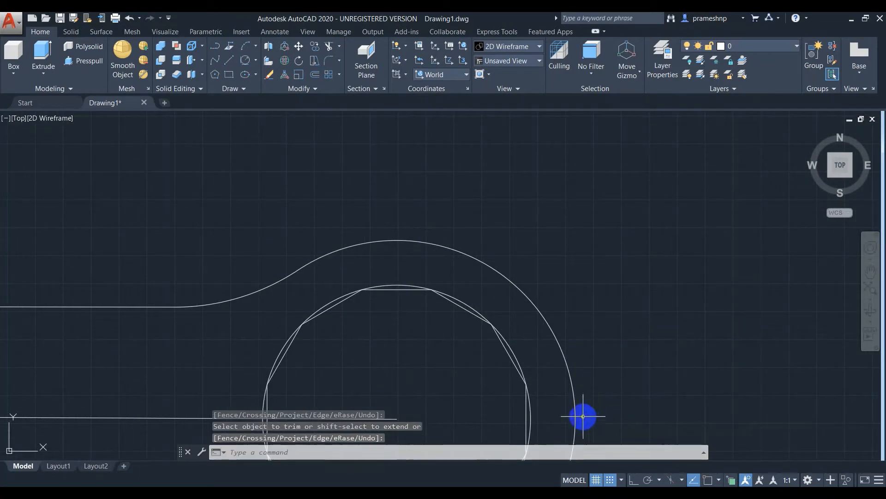
{"action": "key", "text": "Return"}
{"action": "key", "text": "Delete"}
{"action": "scroll", "coordinate": [531, 379], "scroll_direction": "down", "scroll_amount": 8}
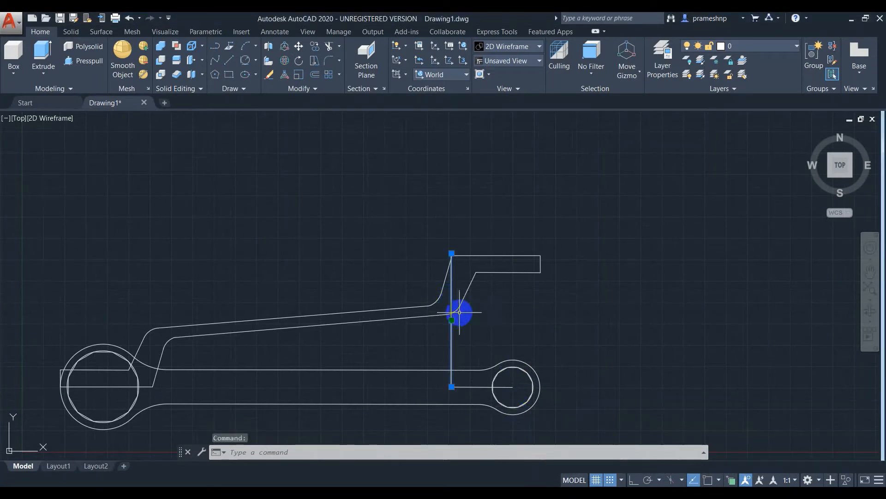
{"action": "key", "text": "Delete"}
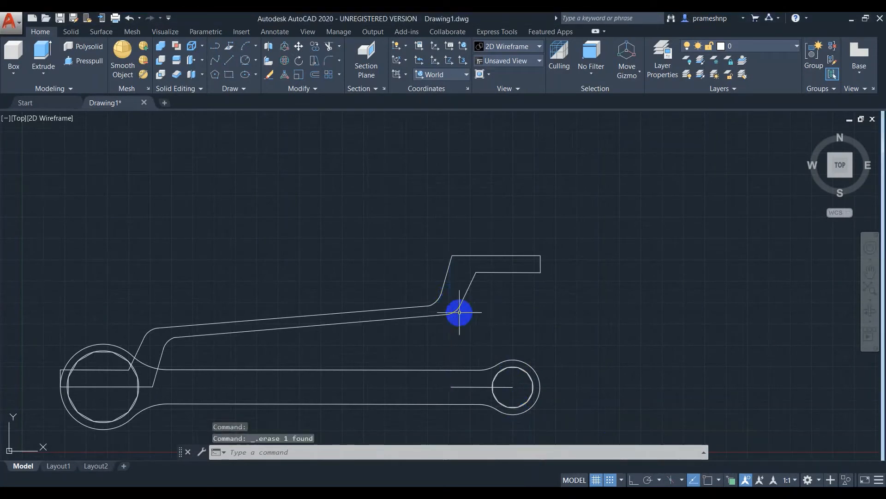
{"action": "left_click", "coordinate": [468, 387]}
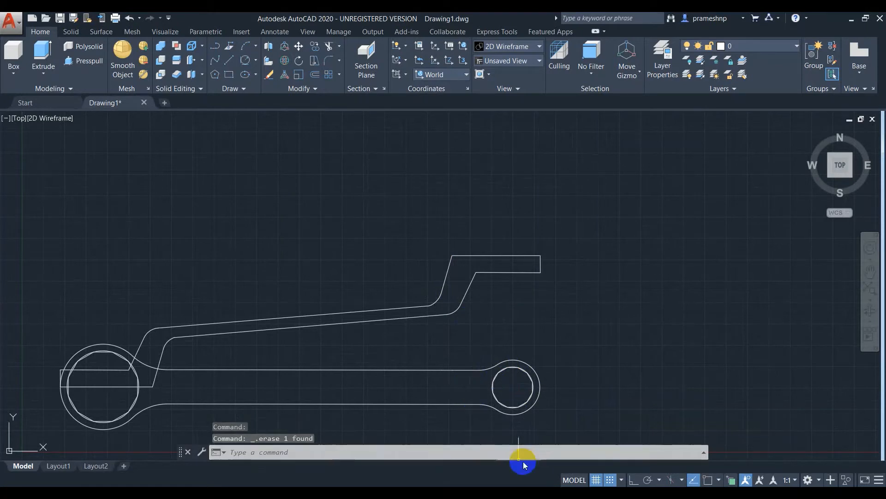
{"action": "key", "text": "Escape"}
Step: Move the whole cranked side profile straight up, well clear of the spanner's ring profile
{"action": "left_click", "coordinate": [569, 234]}
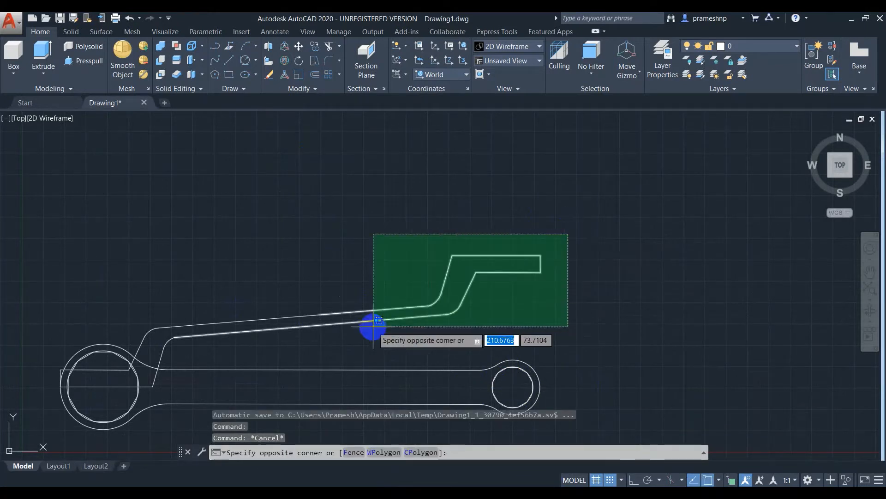
{"action": "left_click", "coordinate": [137, 354]}
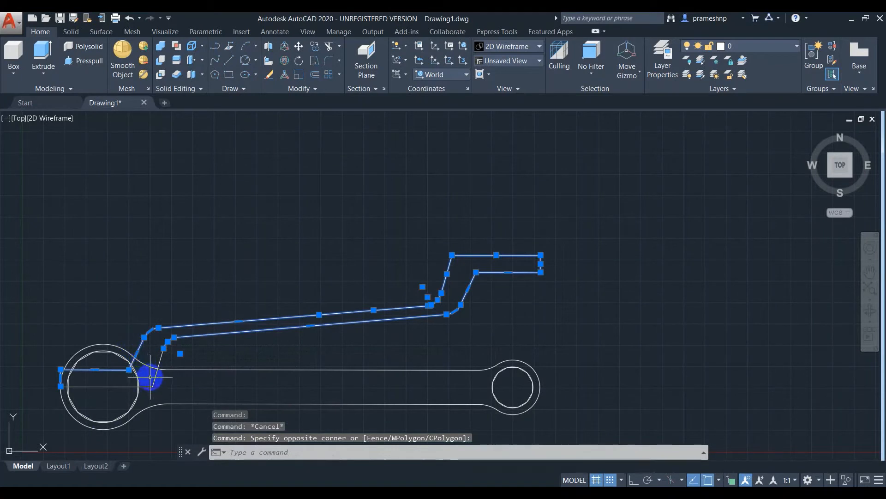
{"action": "left_click", "coordinate": [110, 386]}
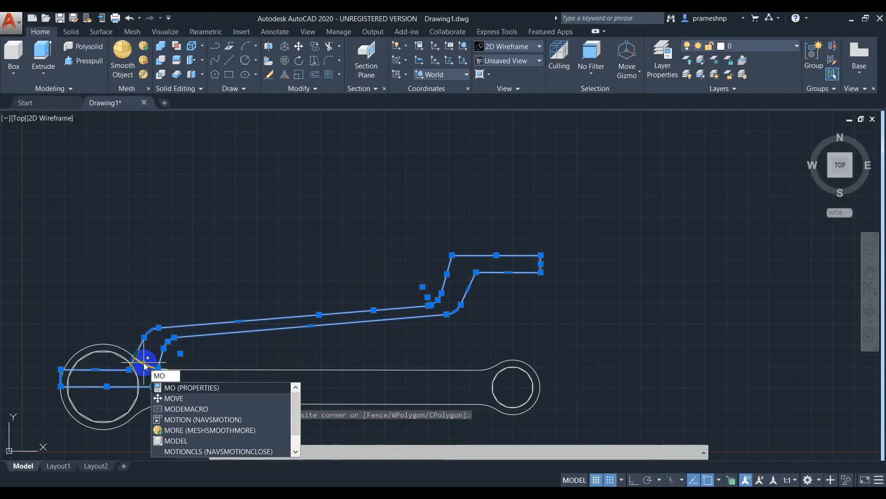
{"action": "left_click", "coordinate": [173, 398]}
{"action": "left_click", "coordinate": [150, 330]}
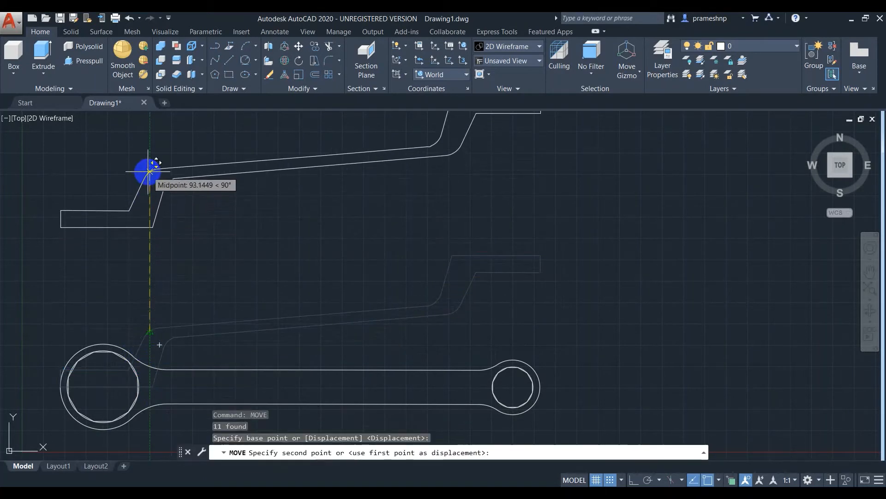
{"action": "left_click", "coordinate": [150, 164]}
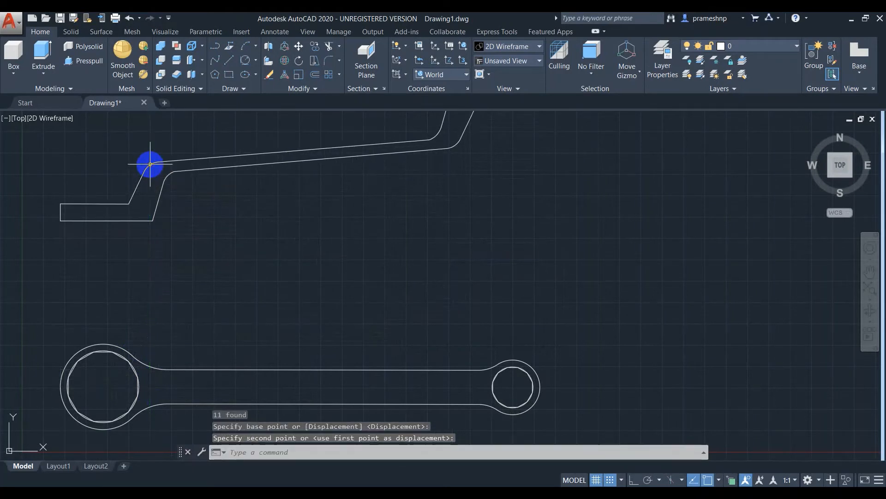
Step: Draw a line from the large ring's centre 10 units straight up, continuing with a 50-unit segment slanting up toward the handle side
{"action": "left_click", "coordinate": [222, 64]}
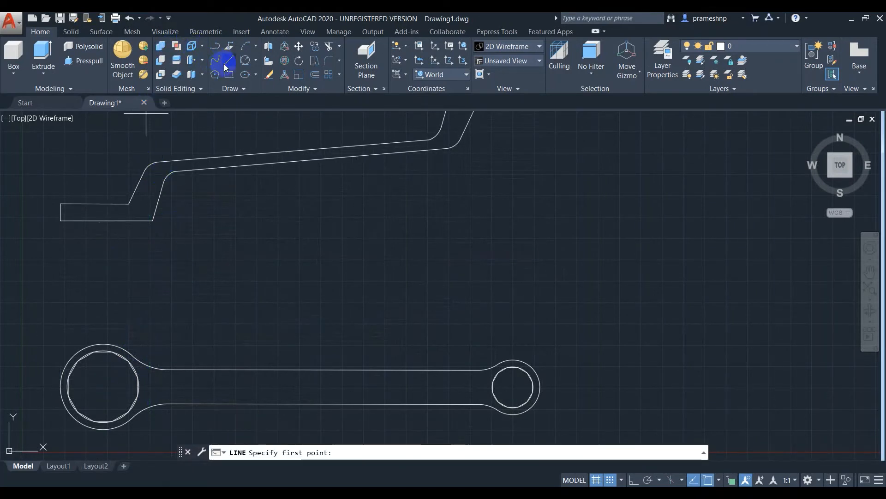
{"action": "left_click", "coordinate": [103, 386]}
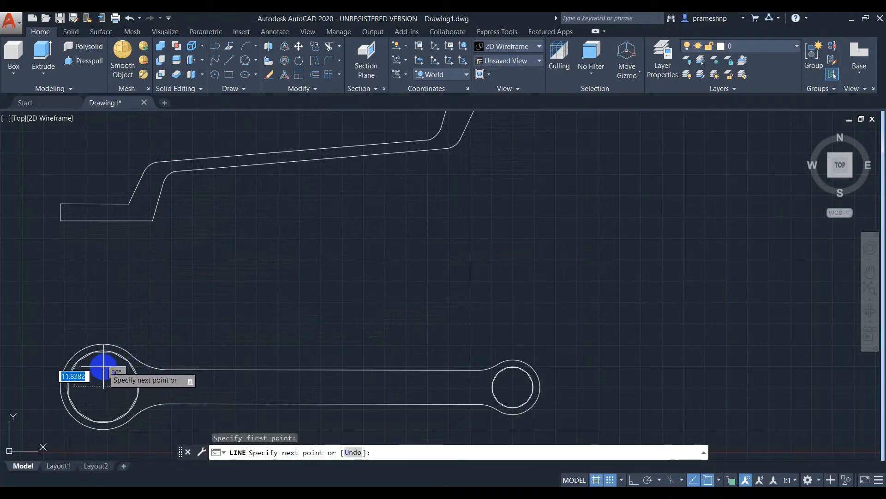
{"action": "key", "text": "Return"}
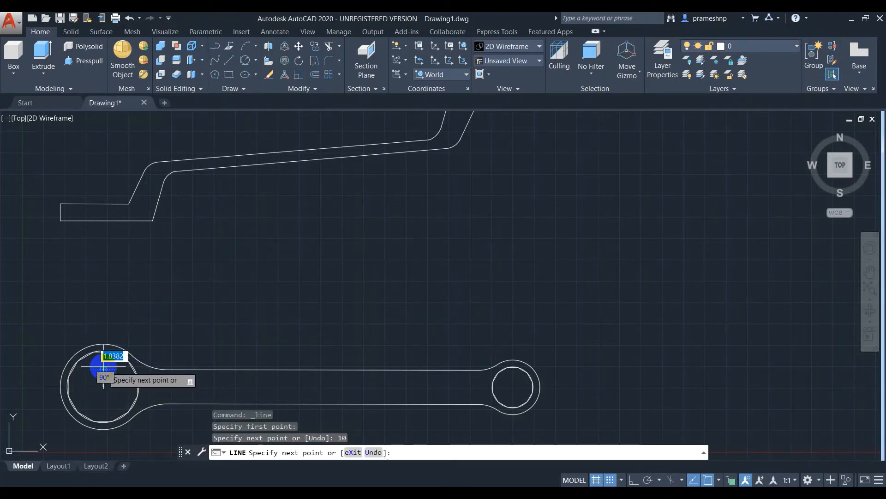
{"action": "type", "text": "5"}
{"action": "key", "text": "Escape"}
{"action": "key", "text": "Return"}
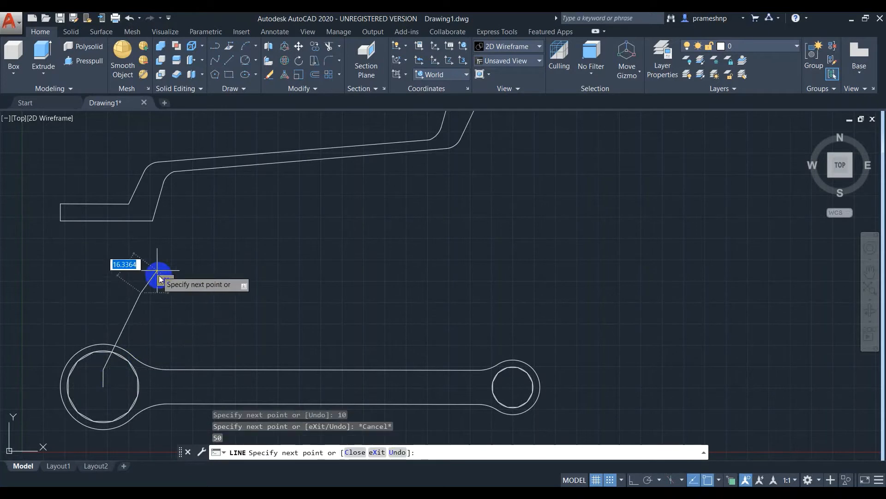
{"action": "key", "text": "Escape"}
Step: Draw a line from the small ring's centre 10 units straight down, continuing with a 30-unit segment slanting down toward the handle side
{"action": "left_click", "coordinate": [233, 63]}
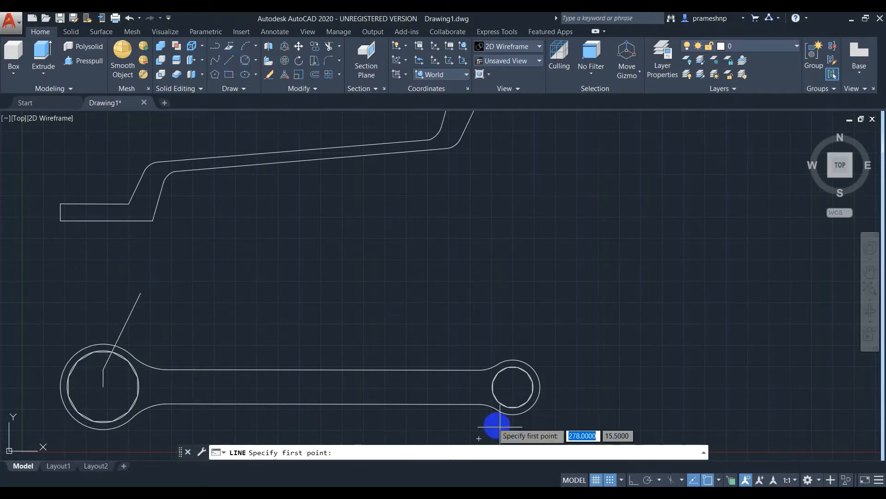
{"action": "left_click", "coordinate": [513, 387]}
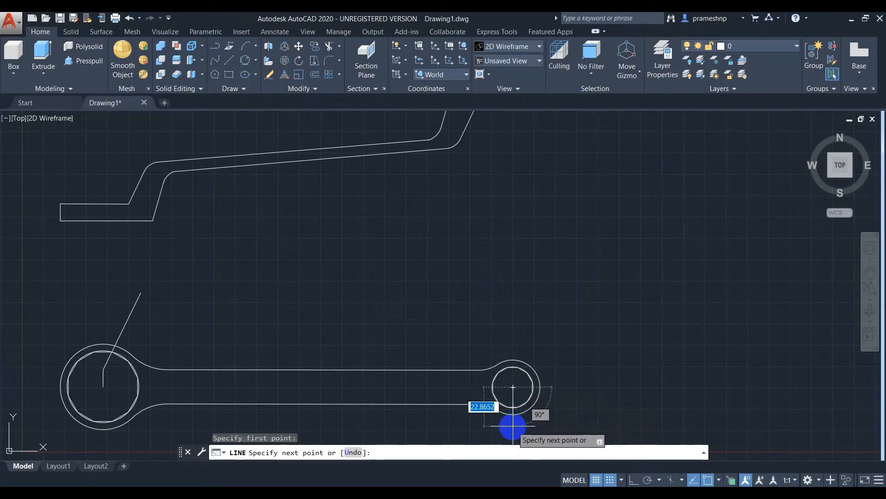
{"action": "type", "text": "10"}
{"action": "key", "text": "Return"}
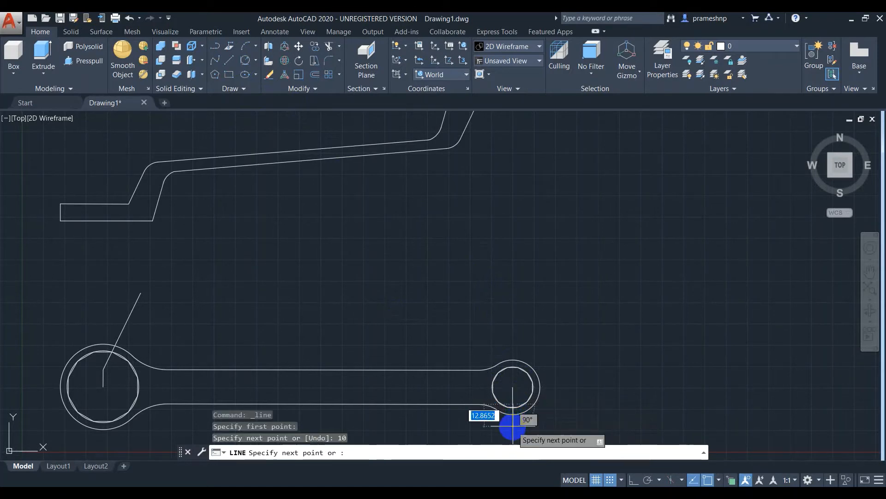
{"action": "scroll", "coordinate": [513, 426], "scroll_direction": "down", "scroll_amount": 2}
{"action": "scroll", "coordinate": [515, 428], "scroll_direction": "down", "scroll_amount": 2}
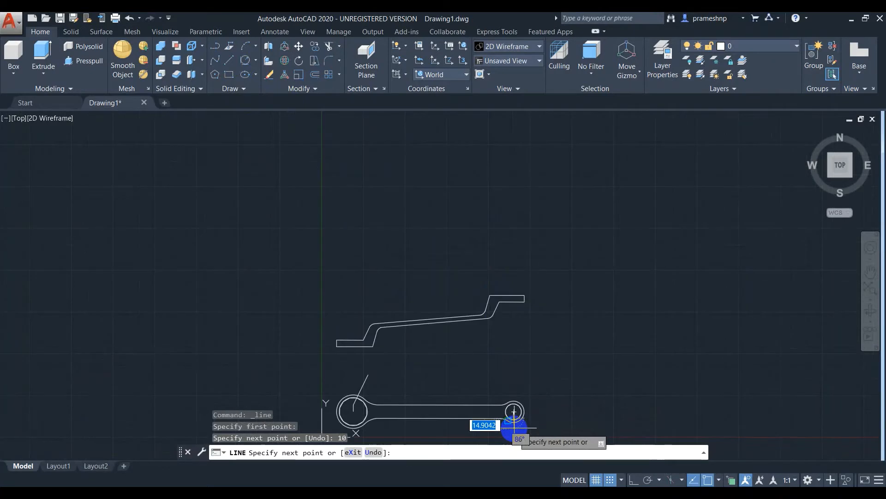
{"action": "scroll", "coordinate": [514, 415], "scroll_direction": "up", "scroll_amount": 2}
{"action": "middle_click_drag", "start_coordinate": [515, 412], "coordinate": [523, 309]}
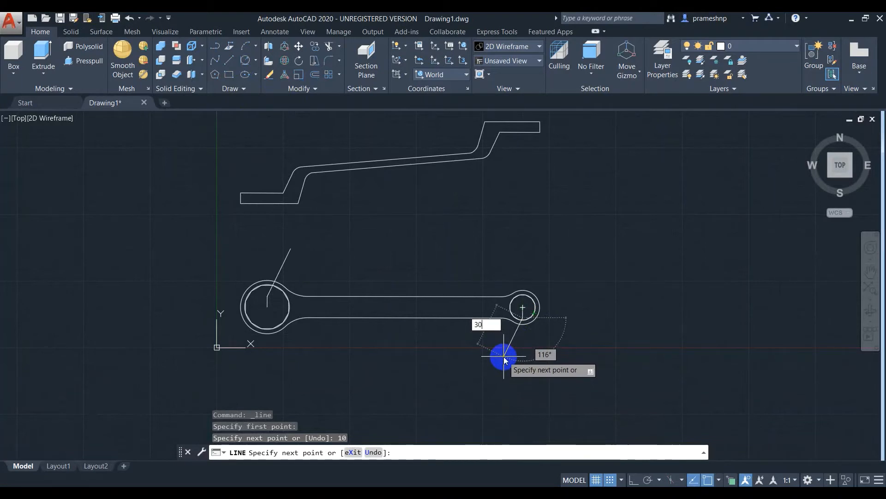
{"action": "key", "text": "Return"}
{"action": "key", "text": "Escape"}
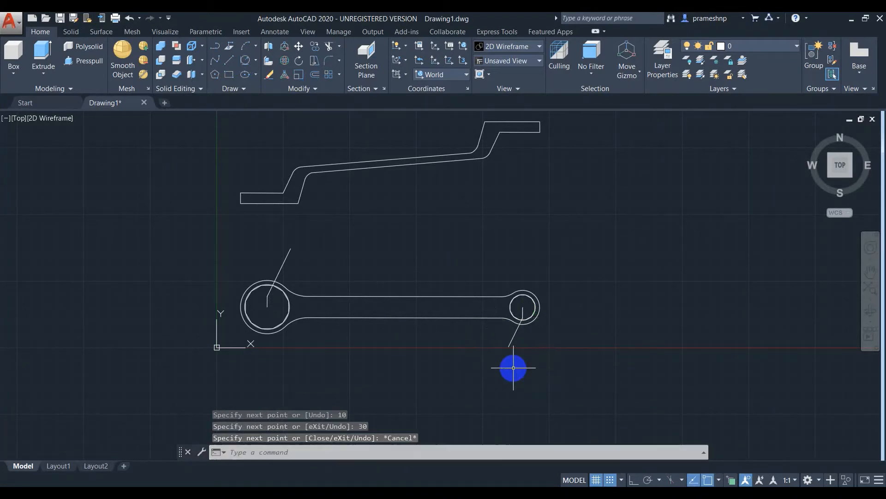
Step: In an isometric view, rotate the large ring's two path lines 90 degrees in 3D about the axis through both ring centres
{"action": "left_click", "coordinate": [809, 133]}
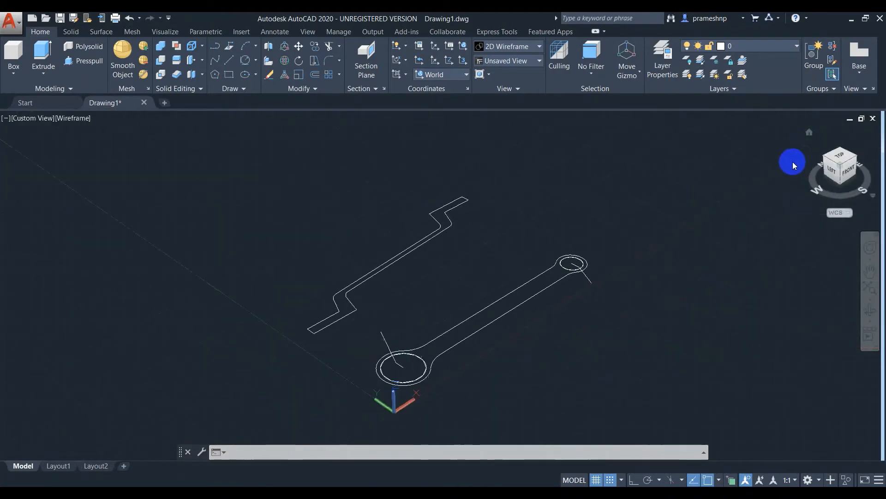
{"action": "left_click", "coordinate": [395, 345]}
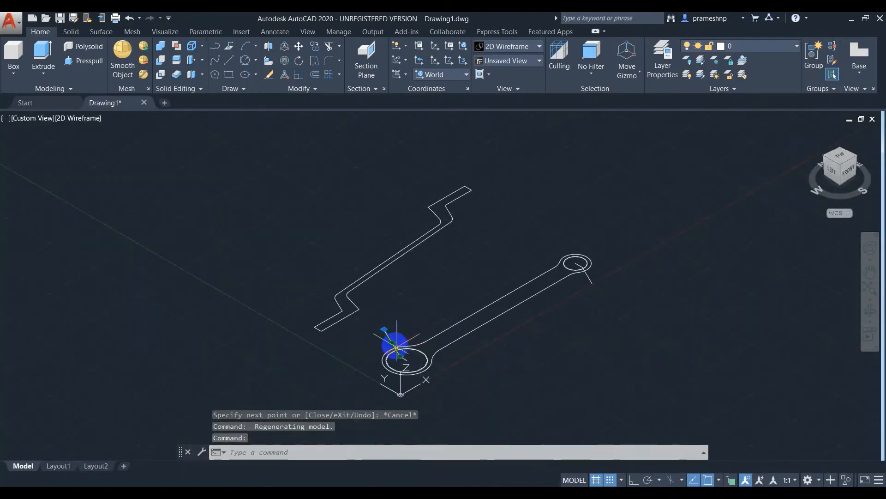
{"action": "left_click", "coordinate": [404, 358]}
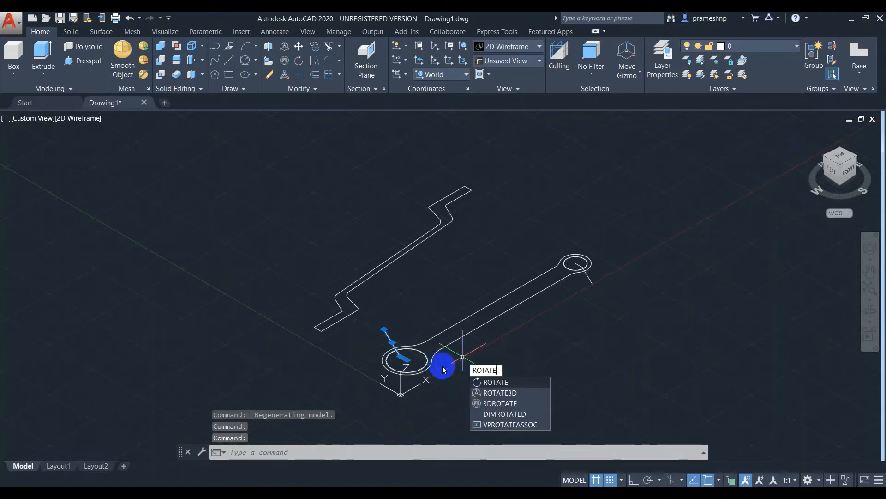
{"action": "left_click", "coordinate": [482, 392]}
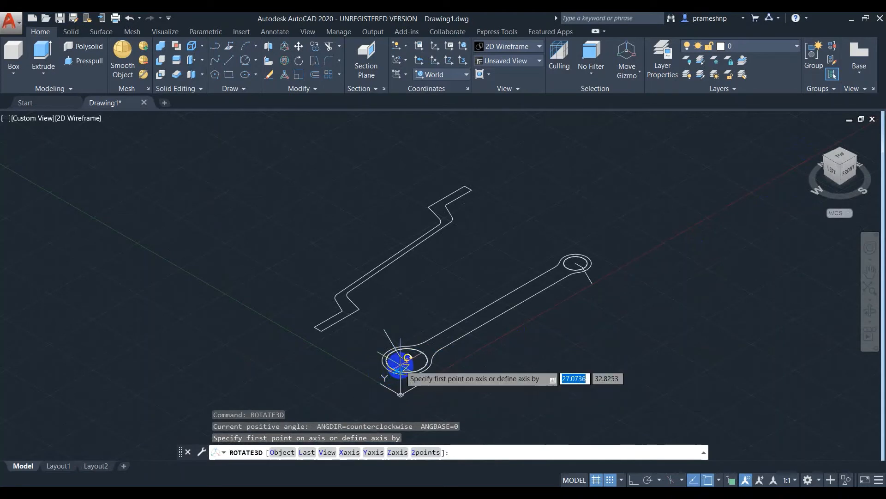
{"action": "left_click", "coordinate": [407, 360]}
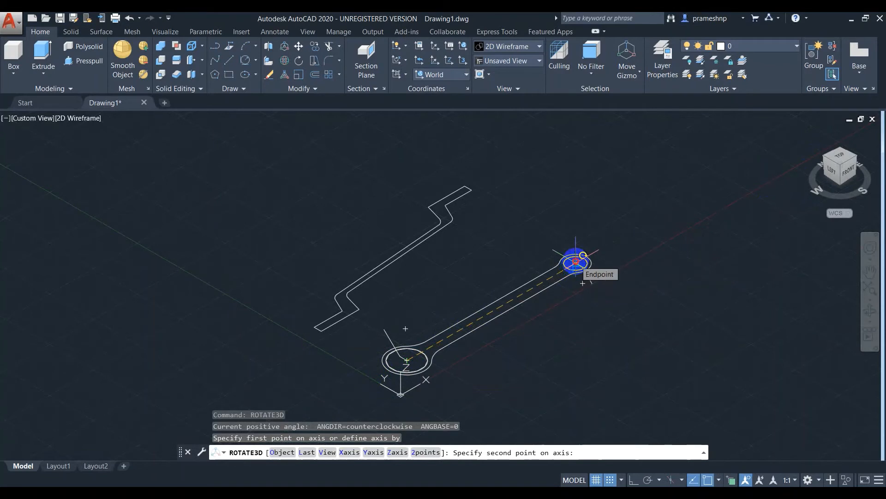
{"action": "left_click", "coordinate": [576, 262]}
{"action": "type", "text": "90"}
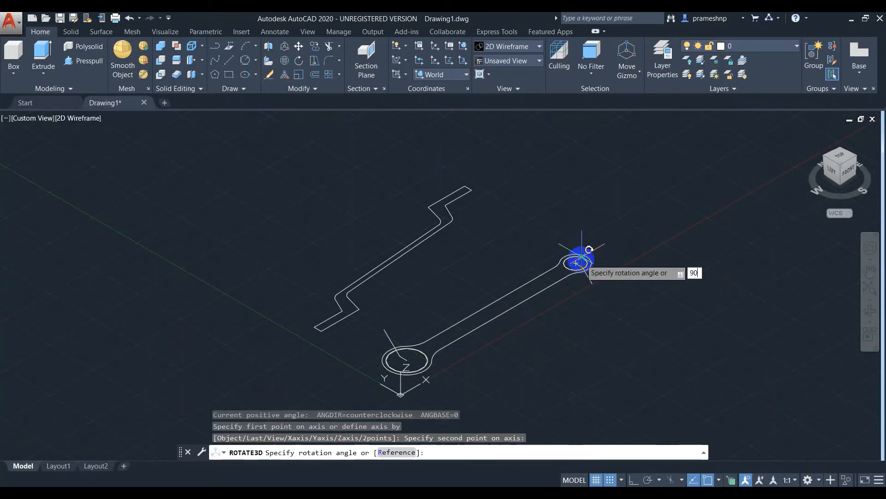
{"action": "key", "text": "Return"}
{"action": "key", "text": "ctrl+z"}
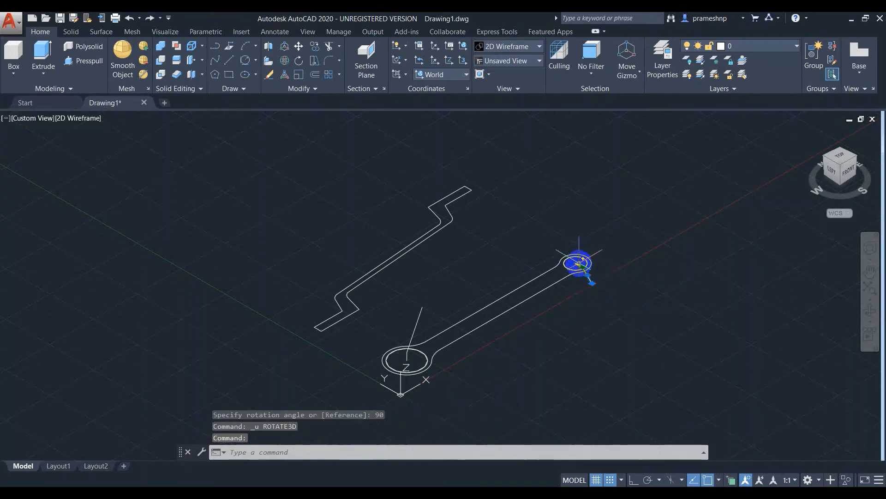
Step: Rotate the small ring's two path lines 90 degrees in 3D about an axis through that ring's centre along the handle direction
{"action": "left_click", "coordinate": [579, 265]}
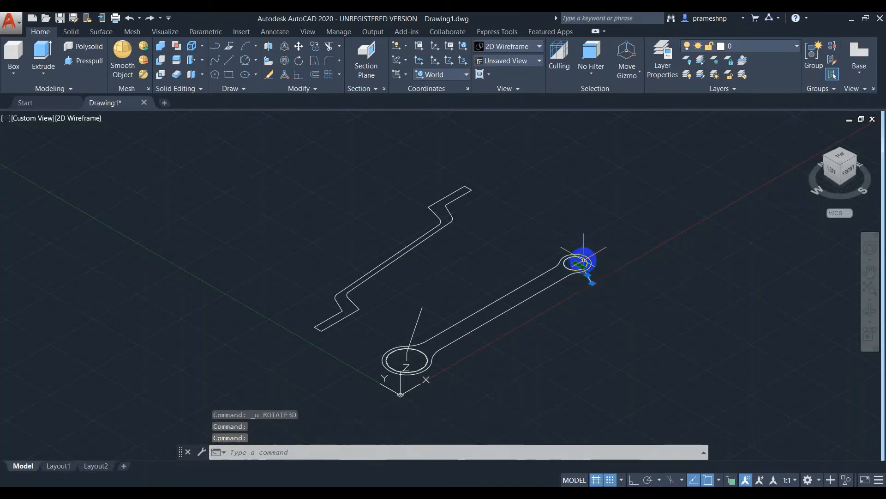
{"action": "type", "text": "rot"}
{"action": "key", "text": "Down"}
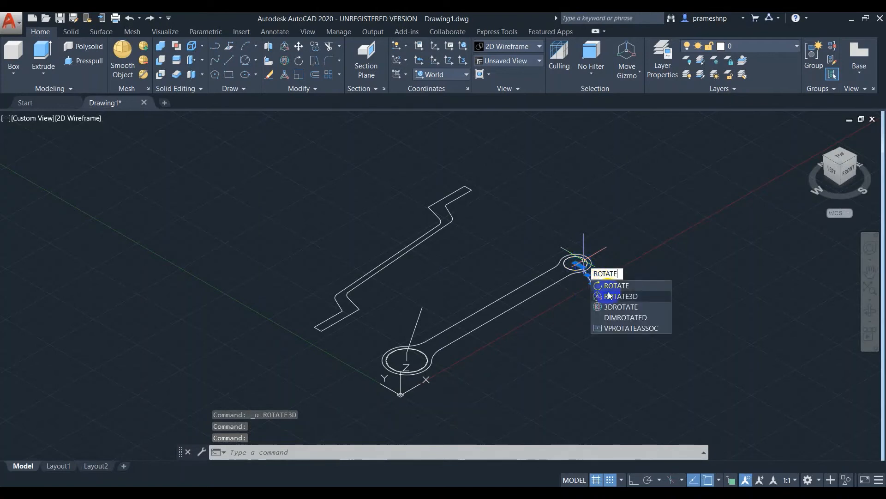
{"action": "key", "text": "Return"}
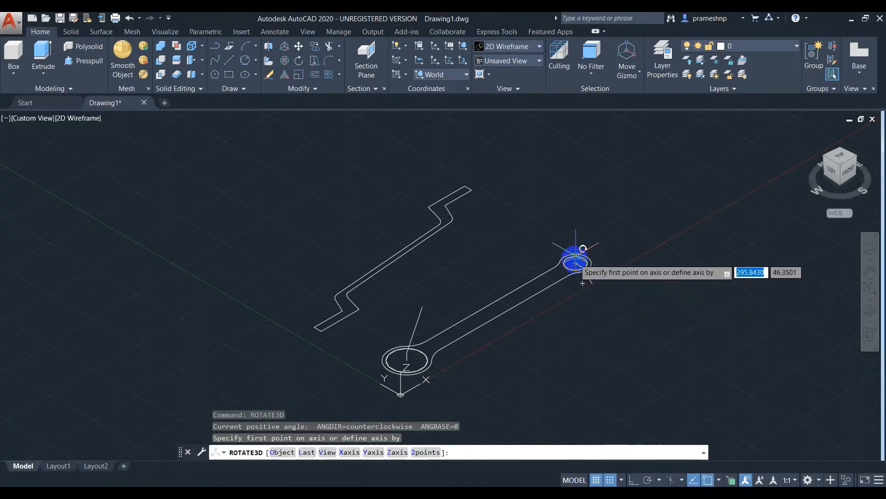
{"action": "left_click", "coordinate": [576, 263]}
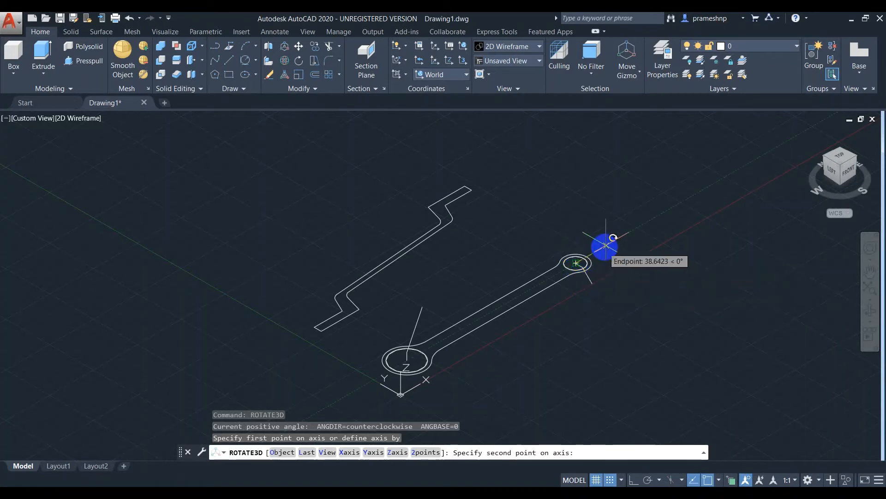
{"action": "left_click", "coordinate": [637, 226]}
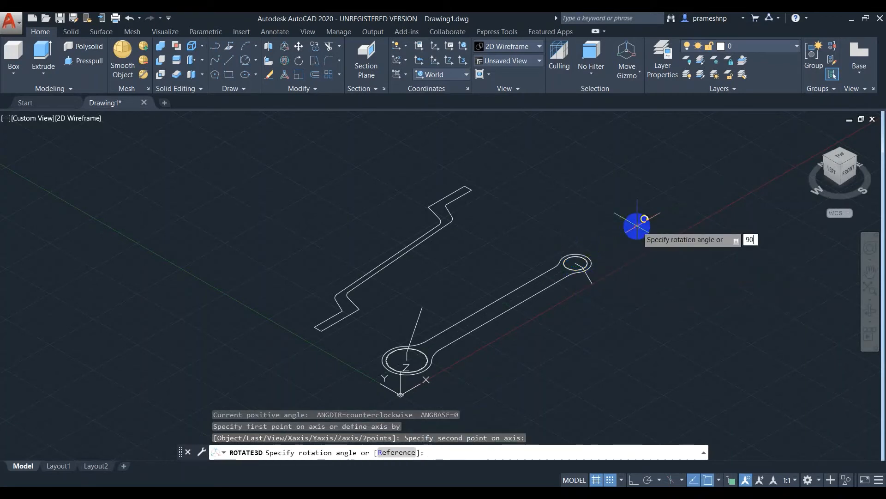
{"action": "key", "text": "Return"}
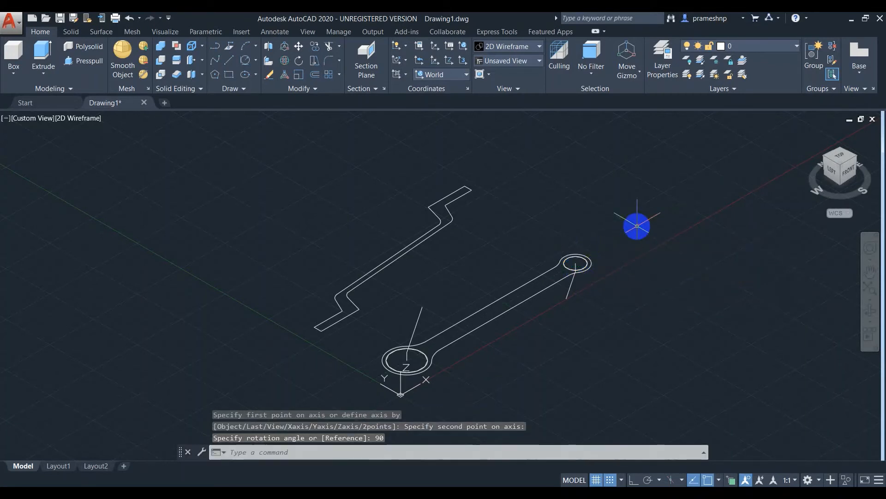
Step: Draw a circle of radius 21 at the bend of the large ring's path lines and one of radius 10 at the slanted line's free end
{"action": "left_click", "coordinate": [245, 60]}
{"action": "left_click", "coordinate": [255, 60]}
{"action": "left_click", "coordinate": [254, 77]}
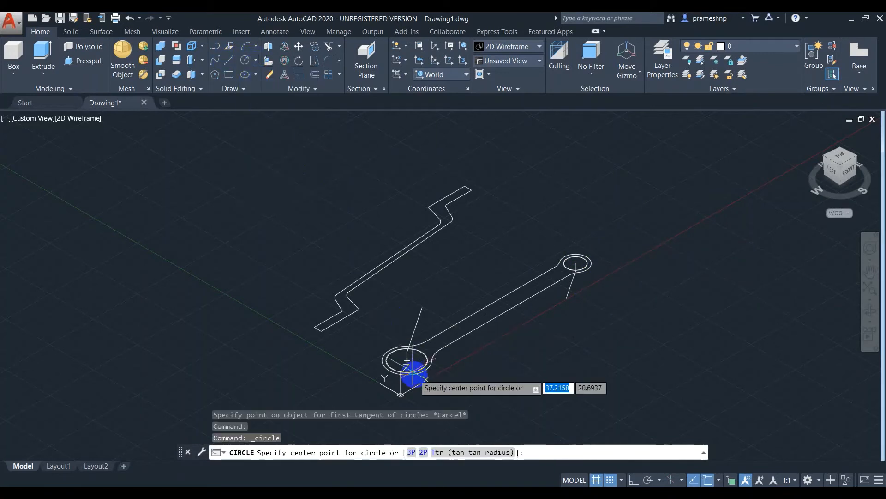
{"action": "scroll", "coordinate": [406, 364], "scroll_direction": "up", "scroll_amount": 3}
{"action": "left_click", "coordinate": [396, 339]}
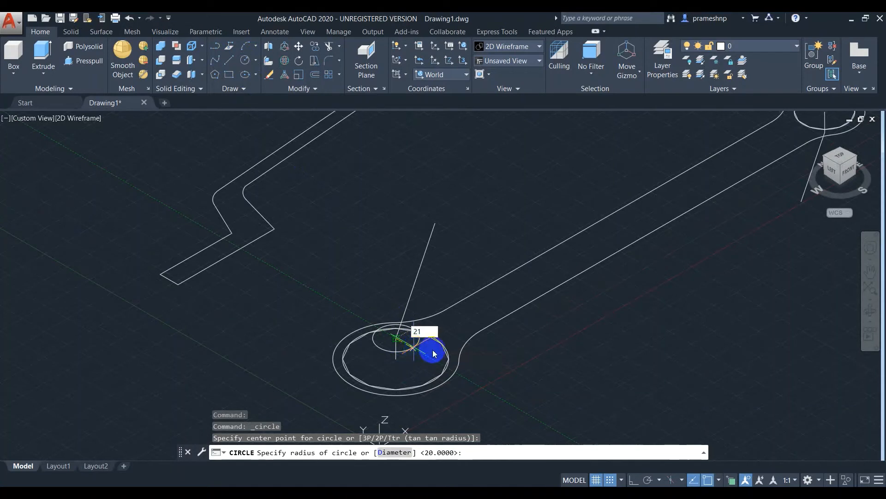
{"action": "key", "text": "Return"}
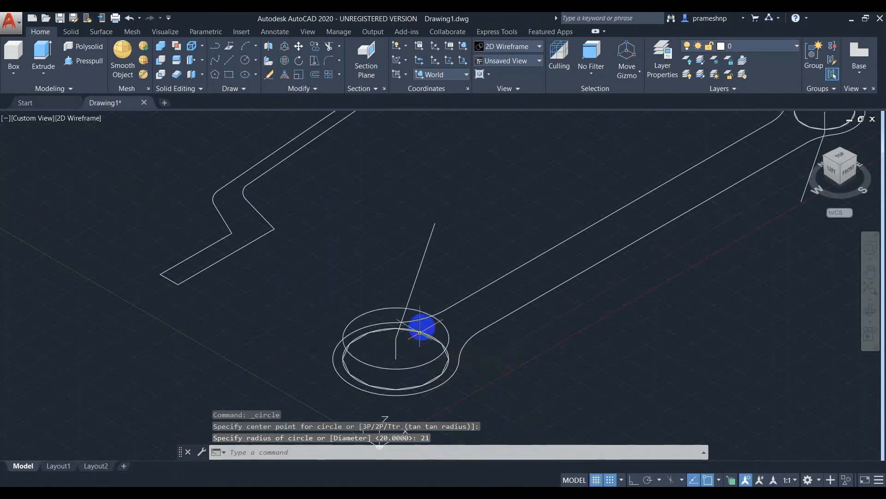
{"action": "key", "text": "Return"}
{"action": "left_click", "coordinate": [435, 224]}
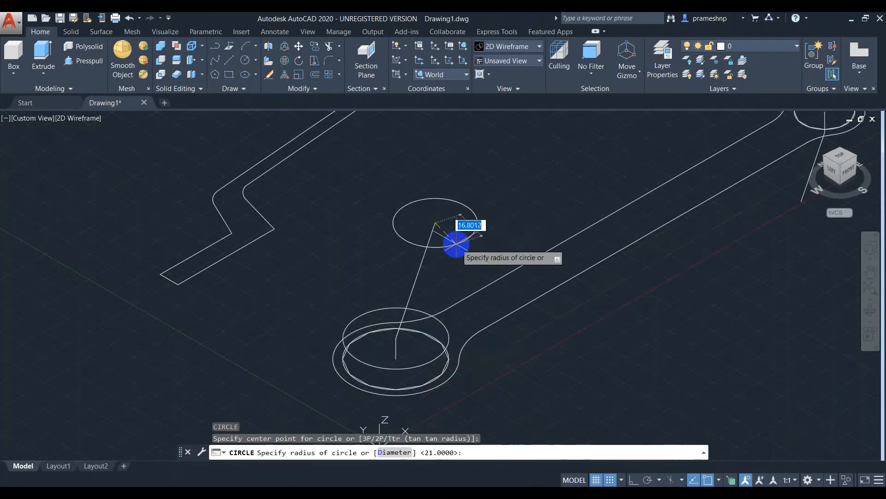
{"action": "key", "text": "Return"}
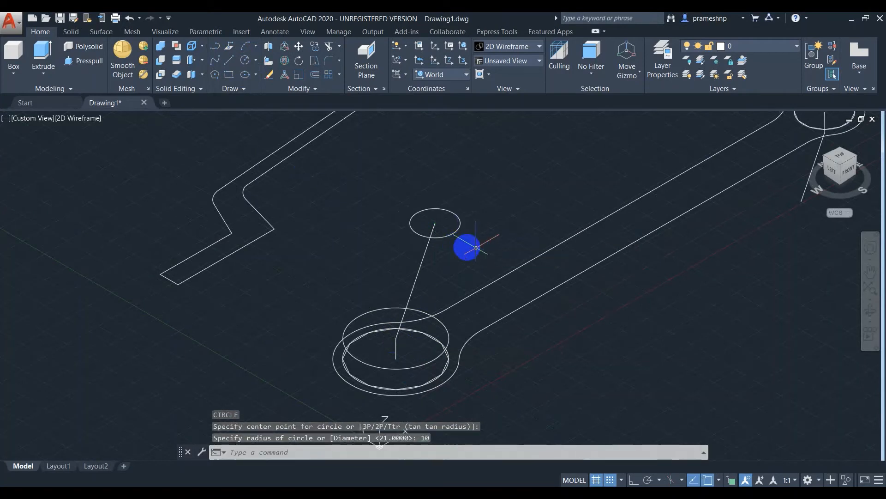
Step: Draw a circle of radius 12 at the bend of the small ring's path lines and one of radius 8 at the slanted line's free end
{"action": "middle_click_drag", "start_coordinate": [795, 181], "coordinate": [594, 274]}
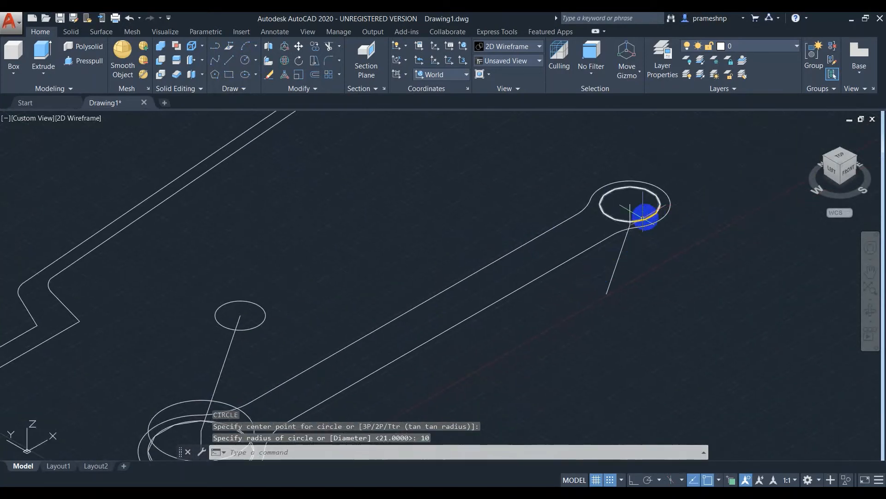
{"action": "scroll", "coordinate": [633, 226], "scroll_direction": "up", "scroll_amount": 4}
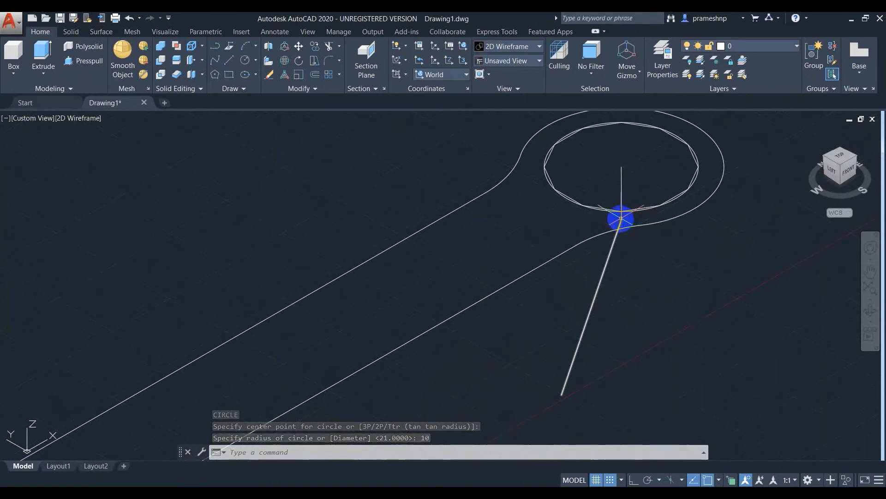
{"action": "key", "text": "Return"}
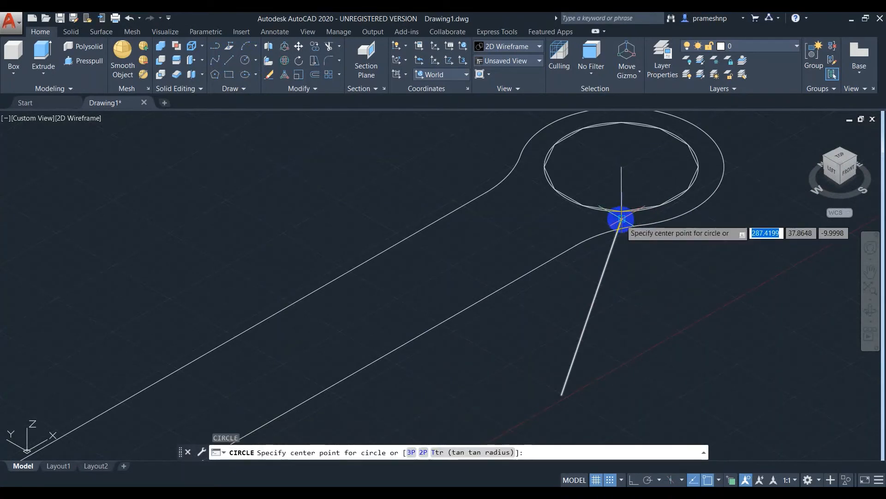
{"action": "left_click", "coordinate": [621, 219]}
{"action": "type", "text": "12"}
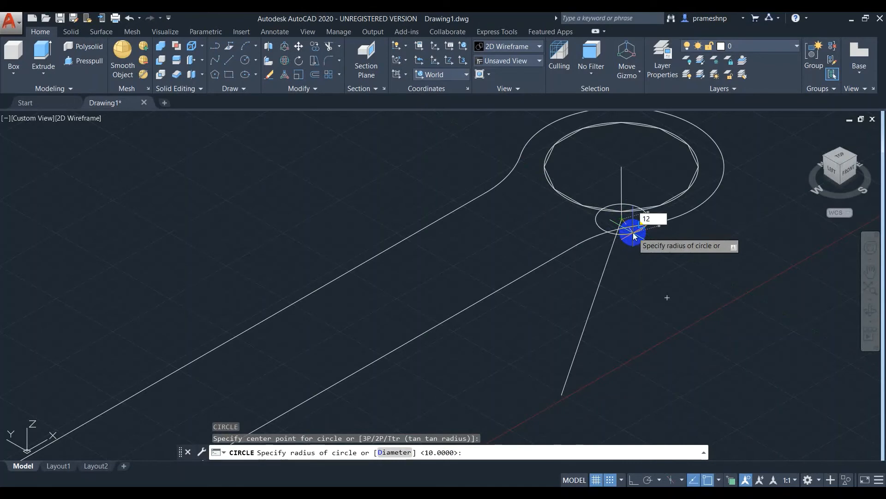
{"action": "key", "text": "Return"}
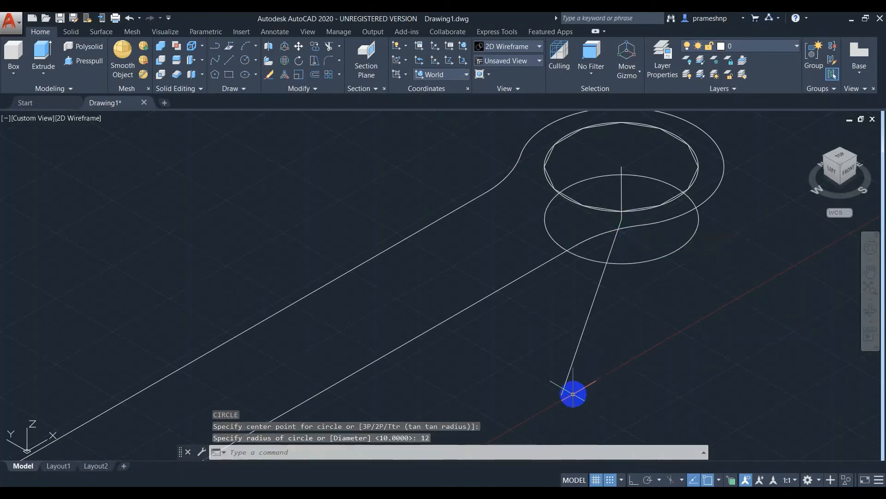
{"action": "key", "text": "Return"}
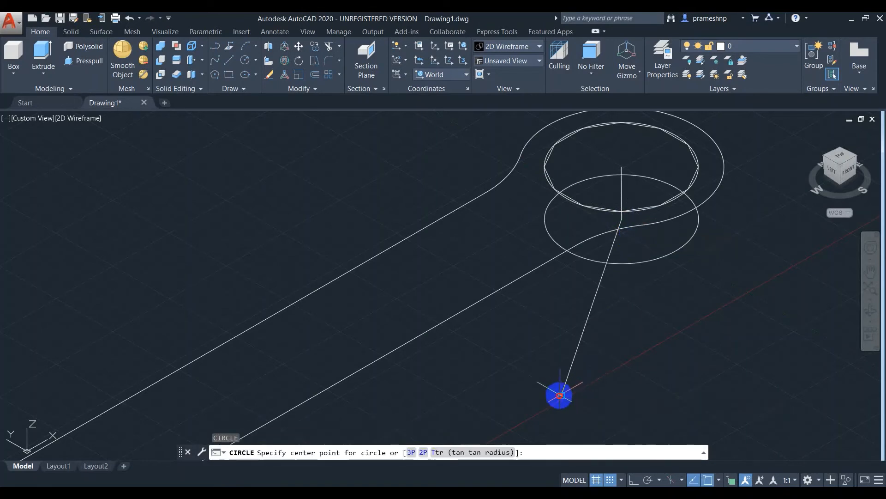
{"action": "left_click", "coordinate": [561, 395]}
{"action": "type", "text": "8"}
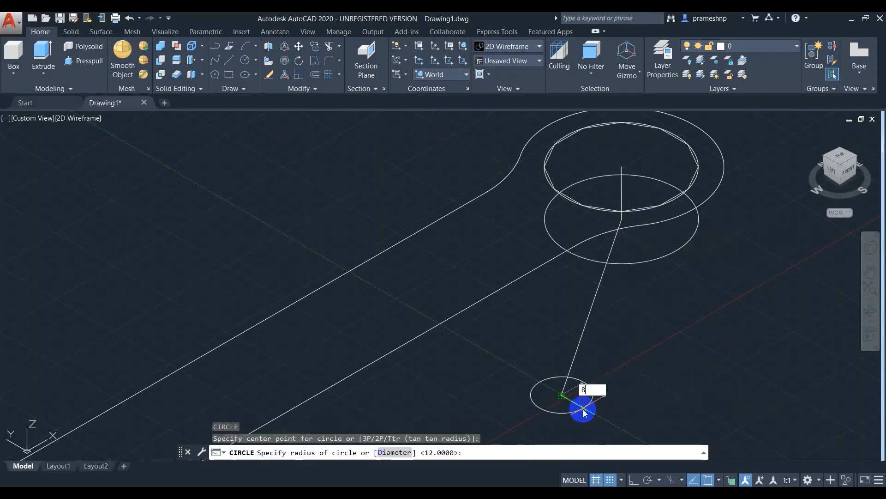
{"action": "key", "text": "Return"}
{"action": "scroll", "coordinate": [587, 397], "scroll_direction": "down", "scroll_amount": 3}
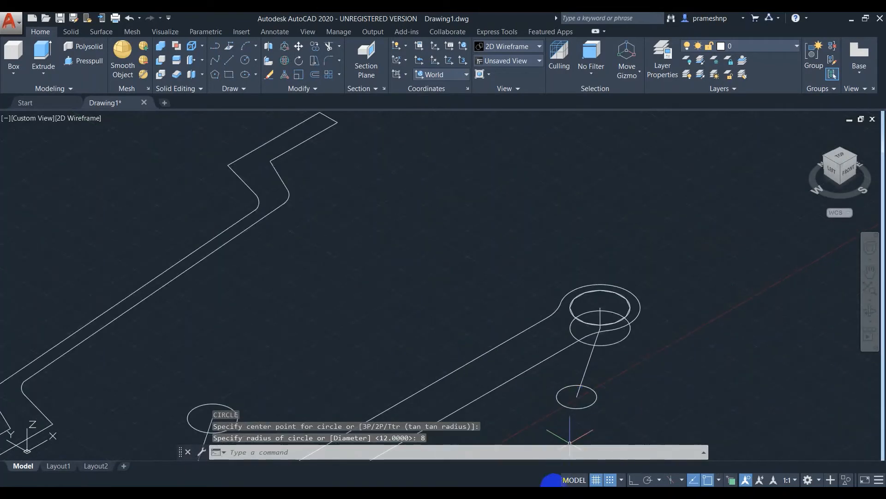
{"action": "middle_click_drag", "start_coordinate": [548, 349], "coordinate": [590, 253], "text": "shift"}
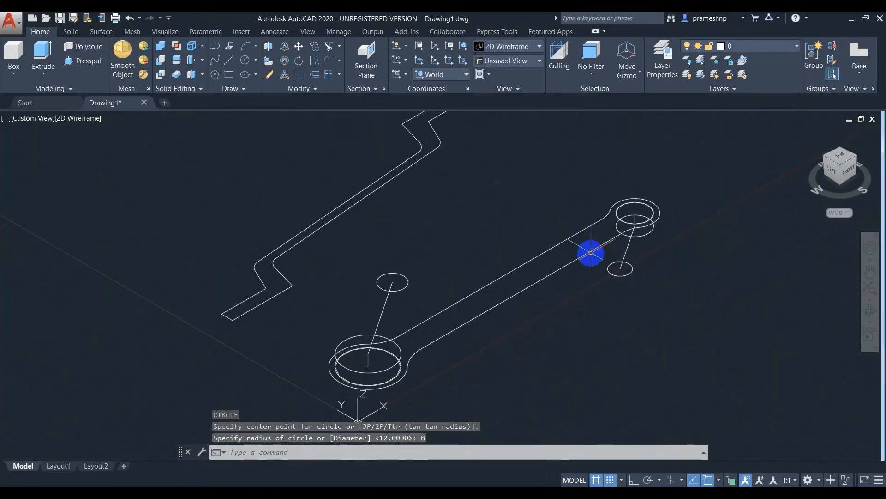
{"action": "left_click", "coordinate": [839, 160]}
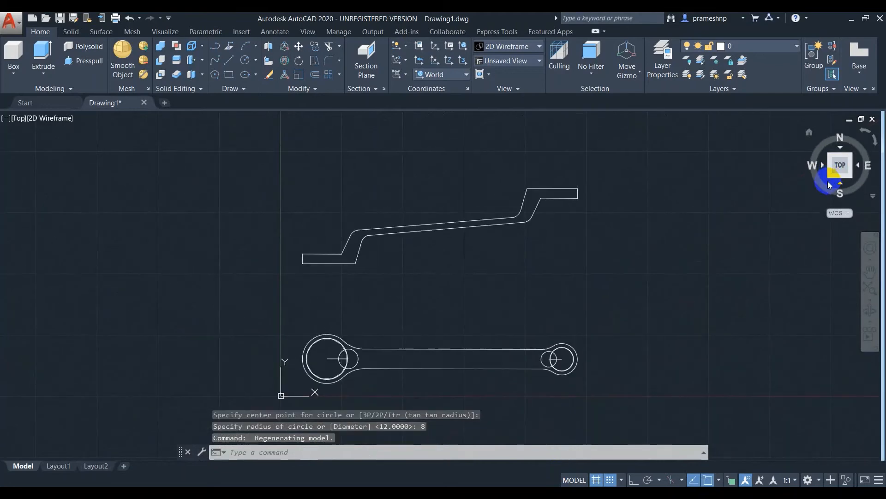
{"action": "left_click", "coordinate": [808, 133]}
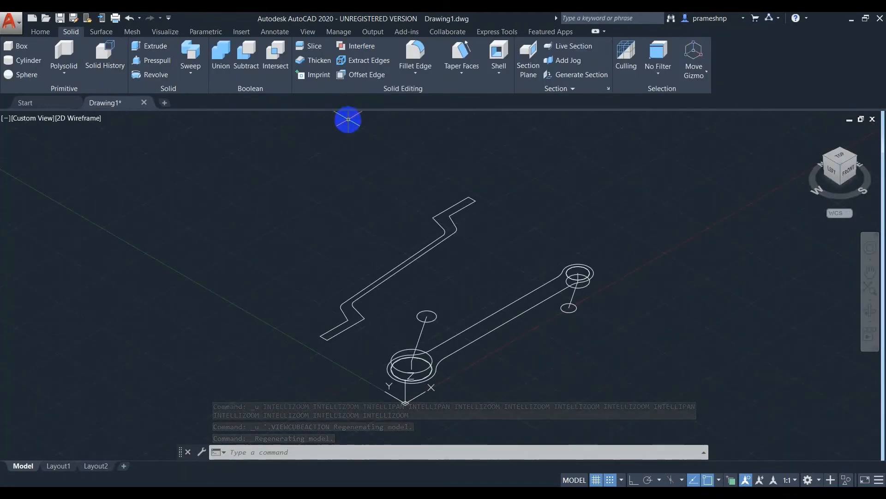
Step: Loft a solid between the radius 8 and radius 12 circles below the small ring, using cross sections only
{"action": "type", "text": "LOFT"}
{"action": "key", "text": "Return"}
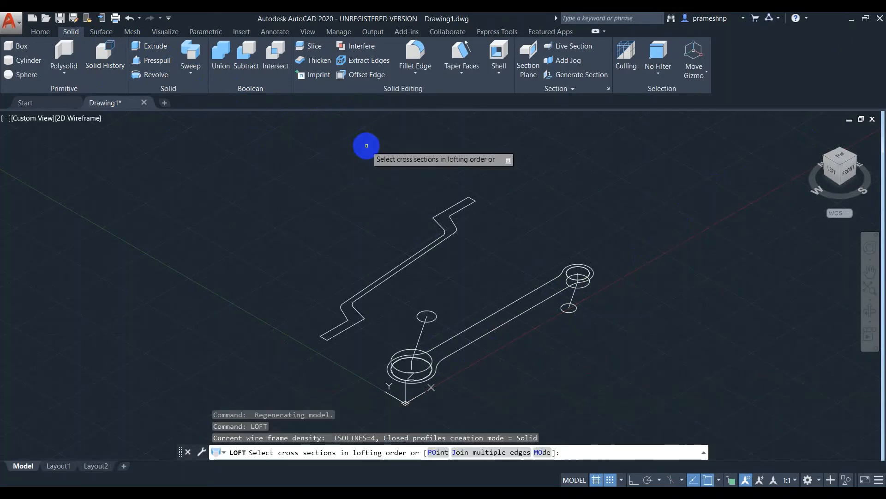
{"action": "scroll", "coordinate": [575, 298], "scroll_direction": "up", "scroll_amount": 4}
{"action": "scroll", "coordinate": [585, 282], "scroll_direction": "up", "scroll_amount": 2}
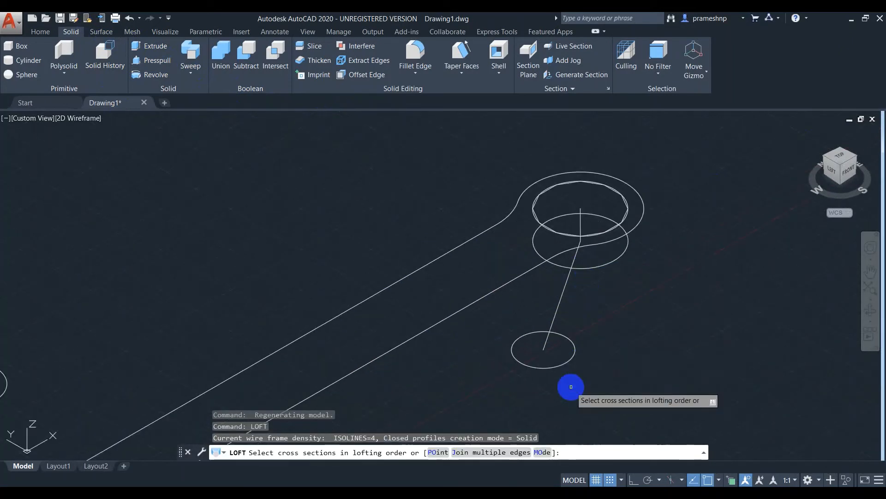
{"action": "left_click", "coordinate": [567, 359]}
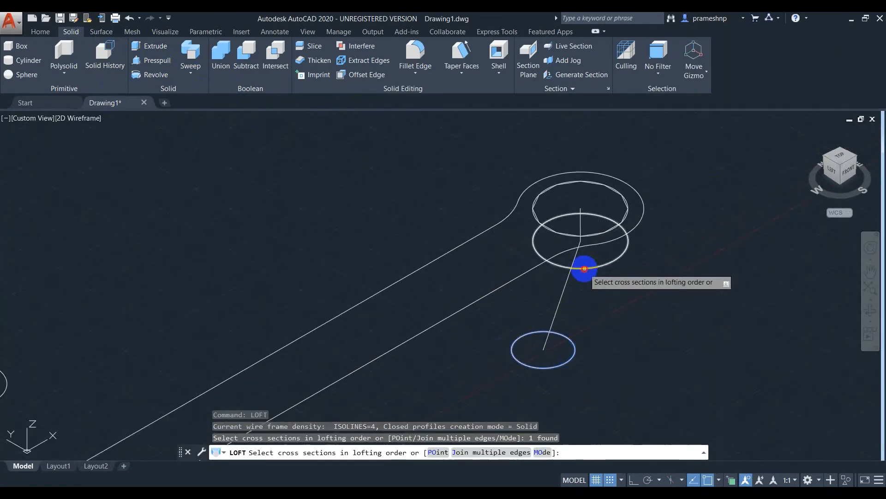
{"action": "left_click", "coordinate": [584, 268]}
{"action": "scroll", "coordinate": [293, 307], "scroll_direction": "down", "scroll_amount": 3}
{"action": "scroll", "coordinate": [135, 371], "scroll_direction": "down", "scroll_amount": 1}
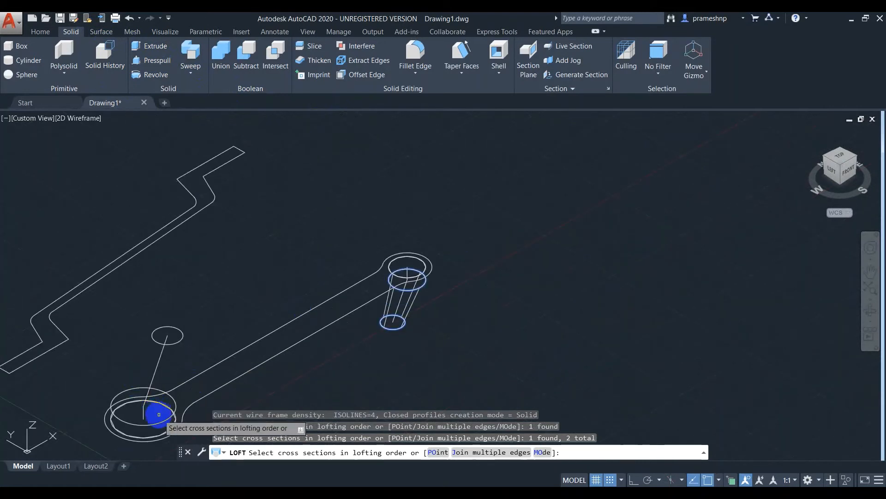
{"action": "key", "text": "Return"}
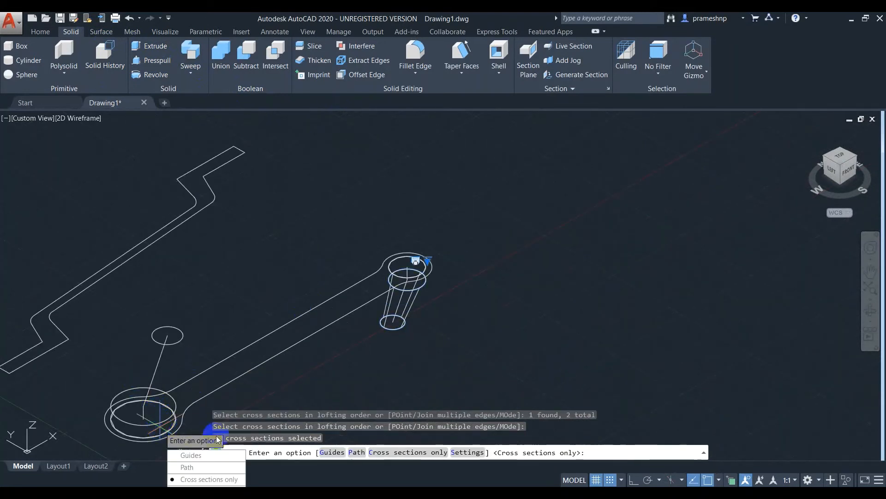
{"action": "key", "text": "Return"}
Step: Loft a solid between the radius 21 and radius 10 circles above the large ring, using cross sections only
{"action": "key", "text": "Return"}
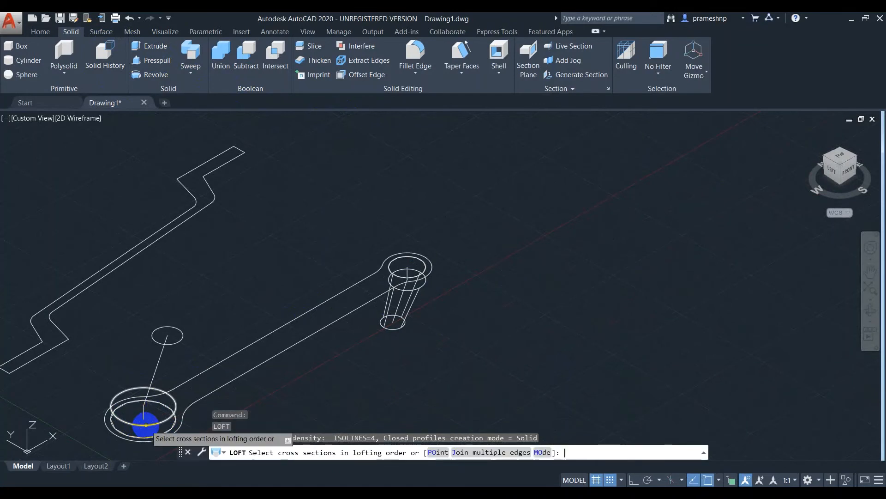
{"action": "left_click", "coordinate": [146, 422]}
{"action": "left_click", "coordinate": [175, 344]}
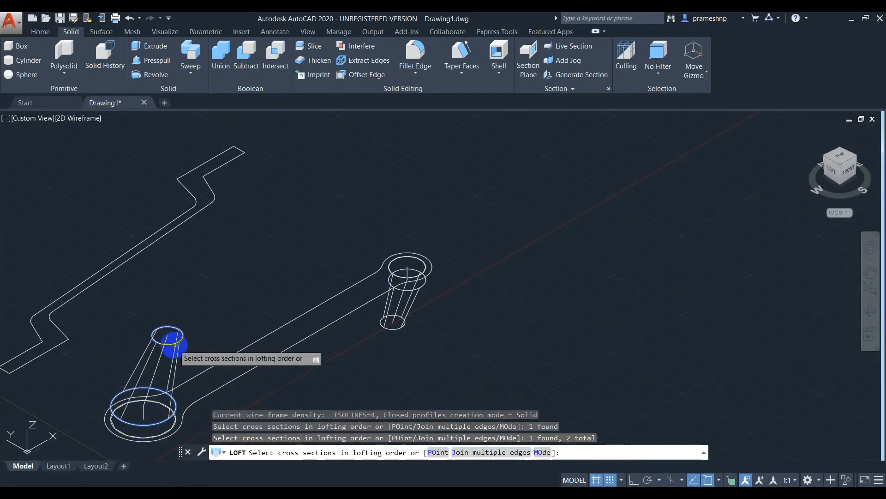
{"action": "key", "text": "Return"}
{"action": "left_click", "coordinate": [309, 408]}
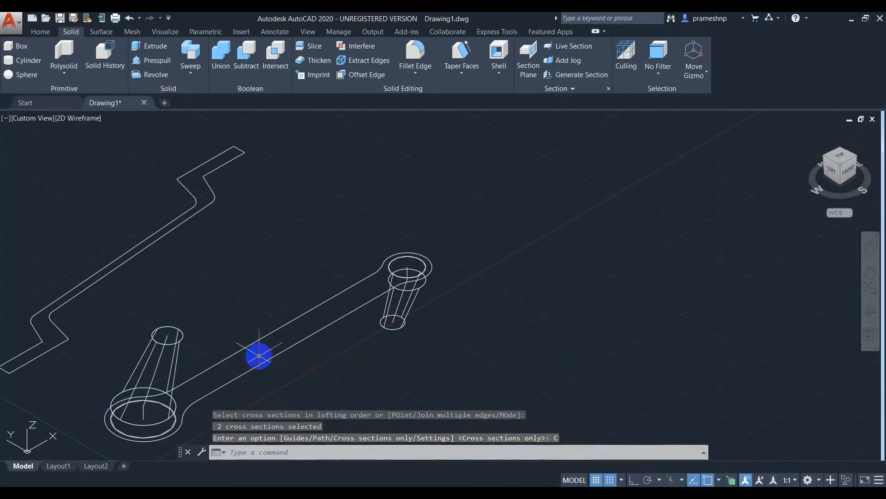
Step: Draw a 12-sided polygon inscribed in a radius of 12, centred at the bend of the small ring's path lines
{"action": "scroll", "coordinate": [408, 277], "scroll_direction": "up", "scroll_amount": 6}
{"action": "scroll", "coordinate": [410, 278], "scroll_direction": "up", "scroll_amount": 4}
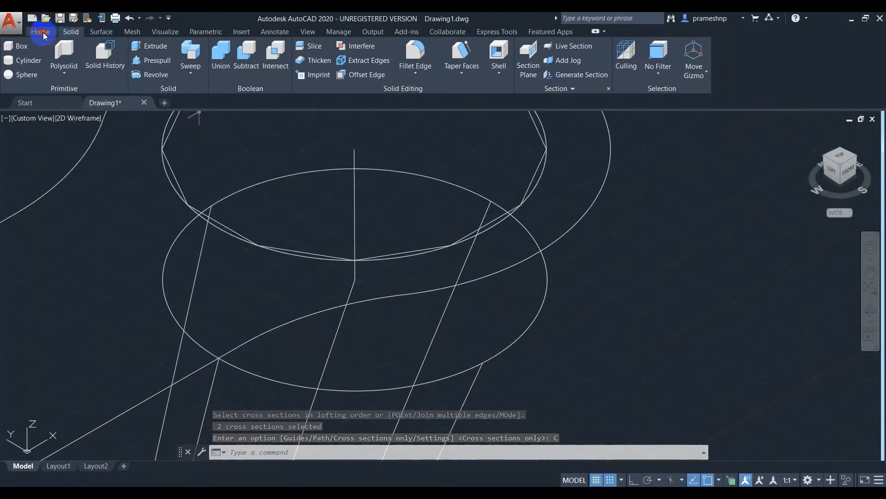
{"action": "left_click", "coordinate": [40, 31]}
{"action": "left_click", "coordinate": [216, 75]}
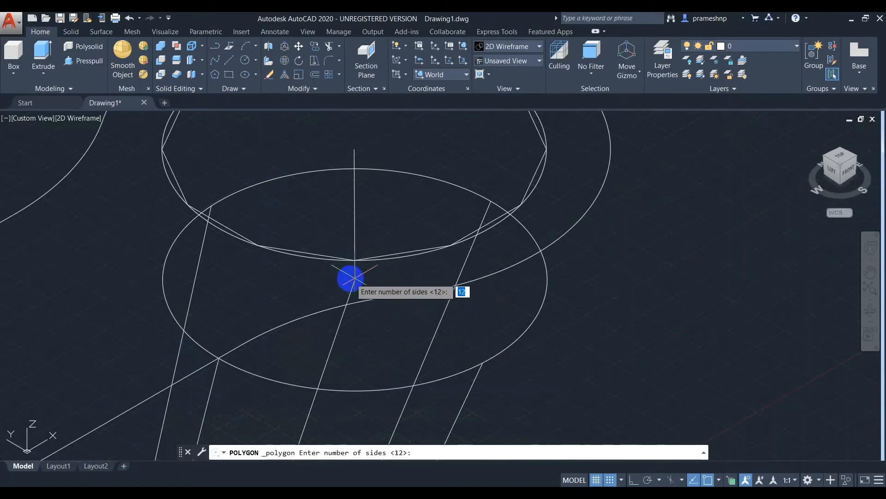
{"action": "key", "text": "Return"}
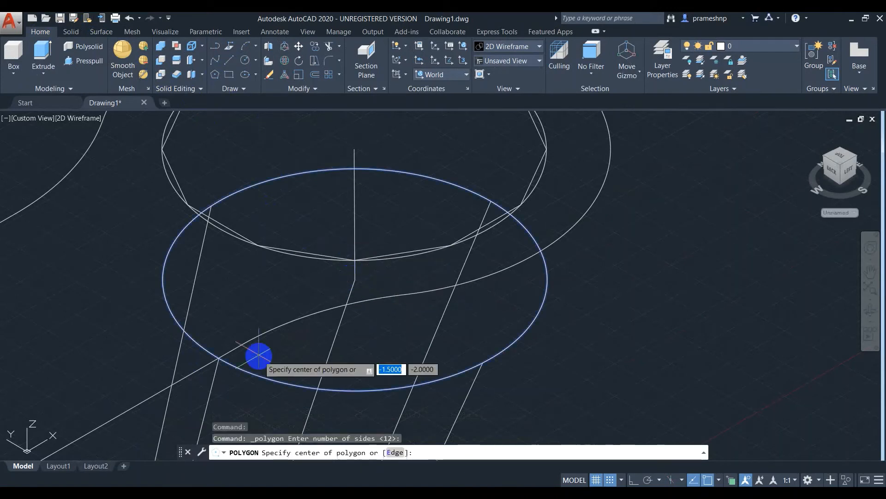
{"action": "left_click", "coordinate": [354, 280]}
{"action": "left_click", "coordinate": [379, 307]}
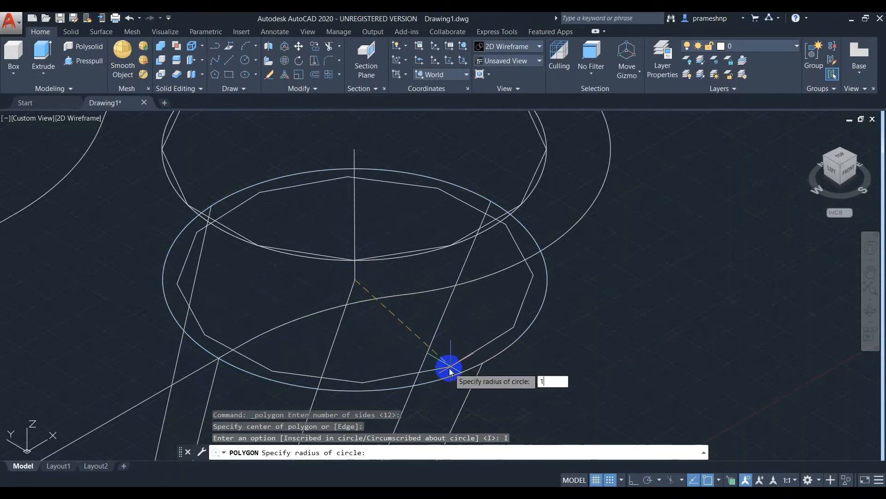
{"action": "key", "text": "Return"}
{"action": "scroll", "coordinate": [452, 368], "scroll_direction": "down", "scroll_amount": 5}
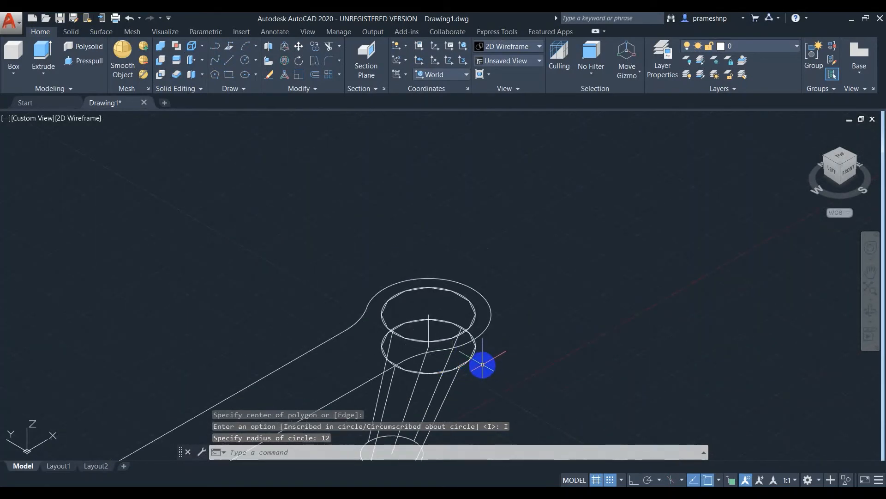
Step: Draw a horizontal reference line from the side profile's lower-left corner along its base, extending well past the raised end
{"action": "scroll", "coordinate": [483, 364], "scroll_direction": "down", "scroll_amount": 2}
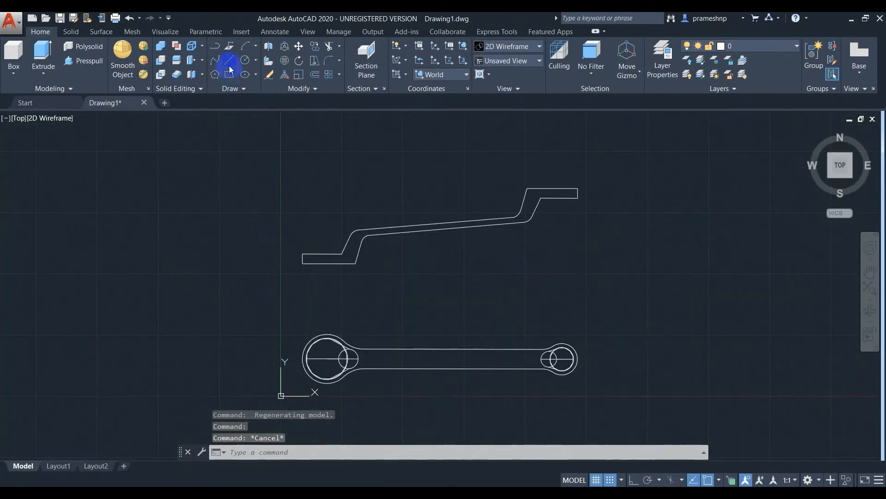
{"action": "left_click", "coordinate": [229, 61]}
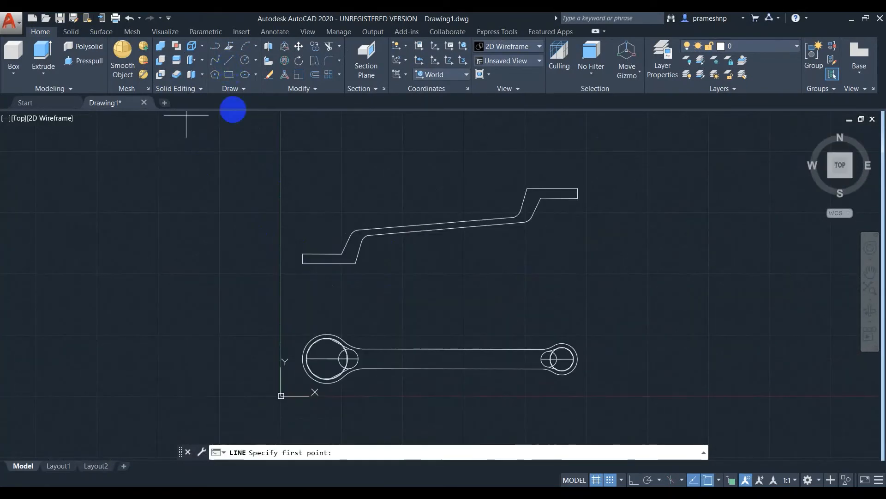
{"action": "left_click", "coordinate": [302, 263]}
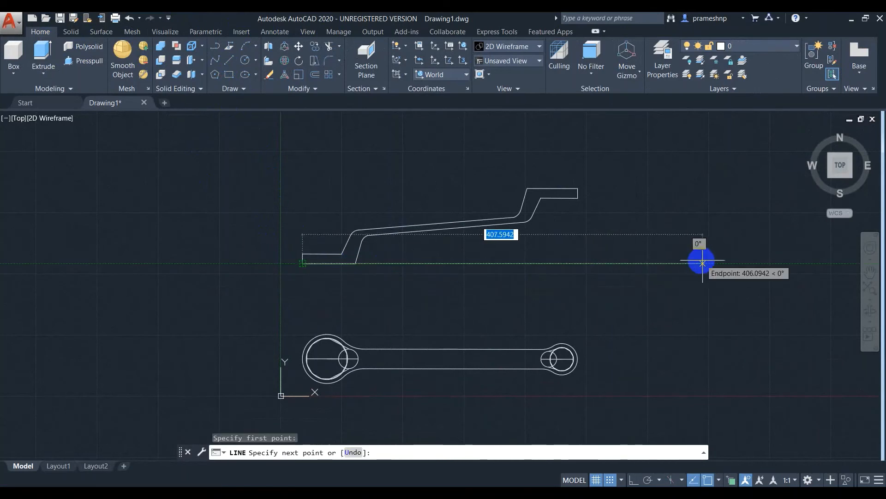
{"action": "left_click", "coordinate": [717, 264]}
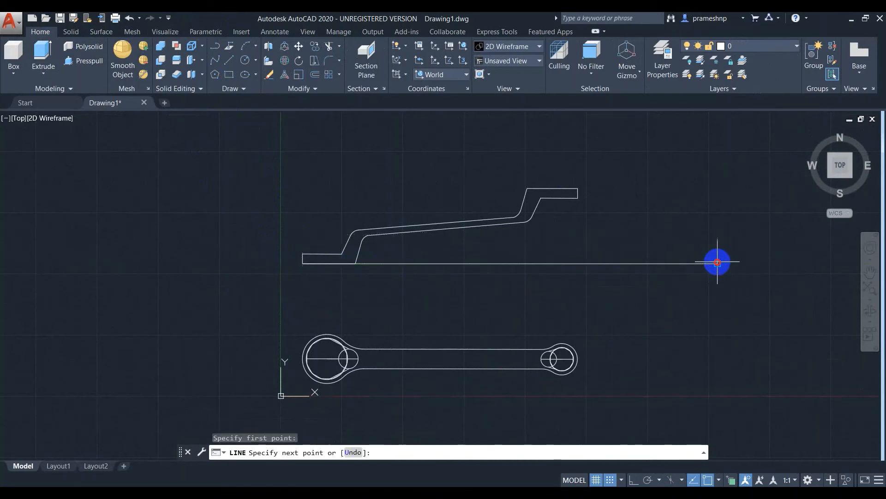
{"action": "key", "text": "Escape"}
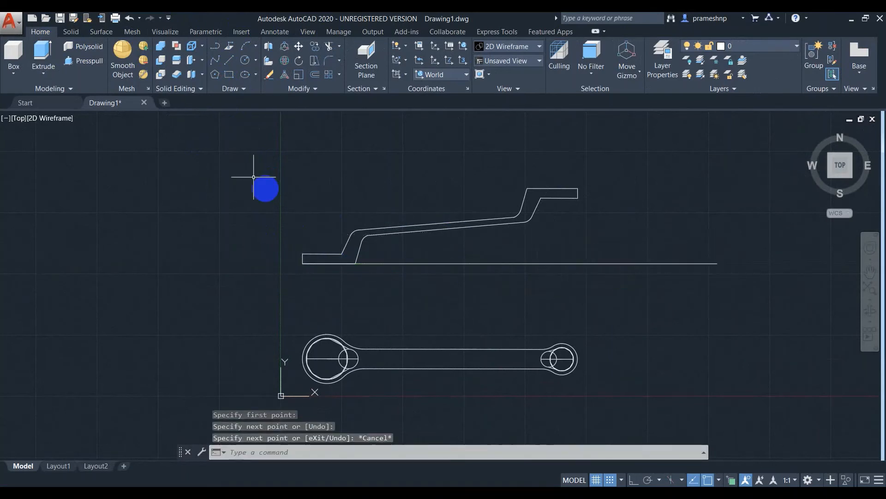
Step: Measure the side profile's overall height with a vertical dimension from the raised end's upper outer corner to the reference line
{"action": "left_click", "coordinate": [271, 32]}
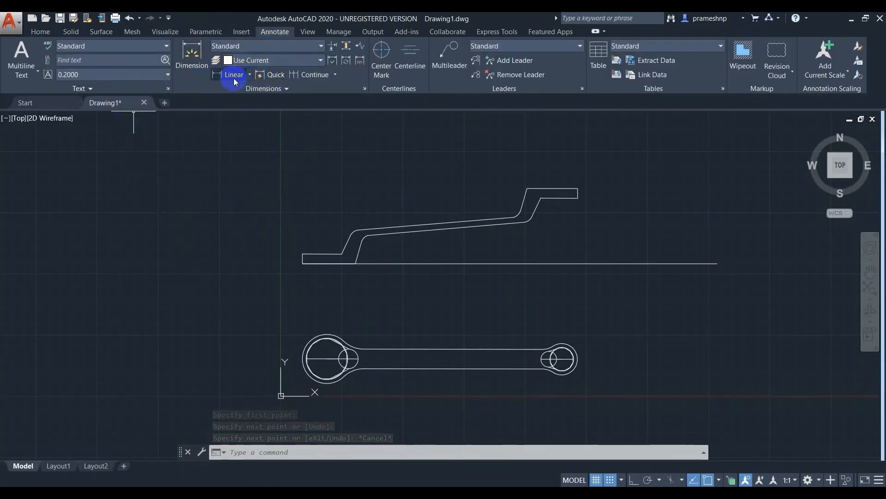
{"action": "left_click", "coordinate": [192, 53]}
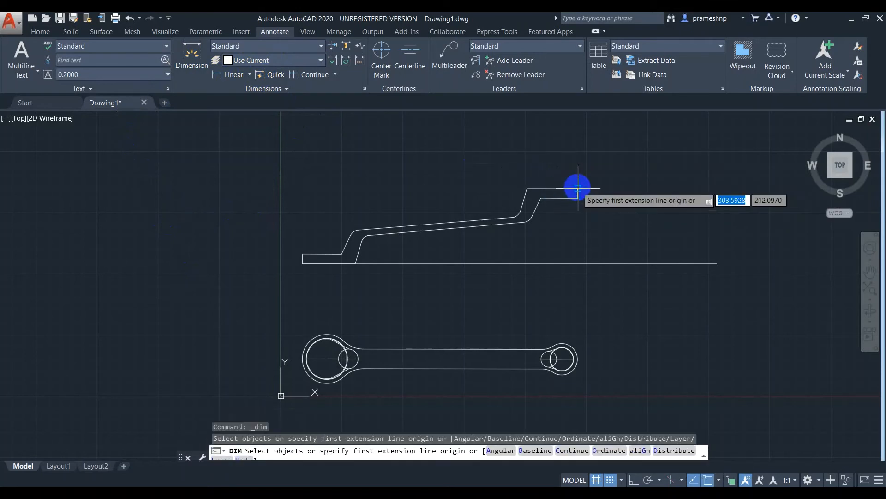
{"action": "left_click", "coordinate": [578, 189]}
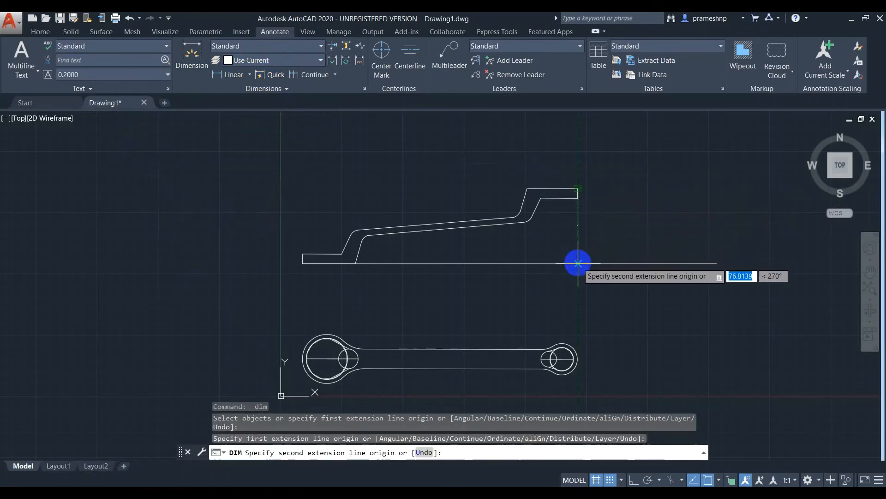
{"action": "left_click", "coordinate": [578, 263]}
{"action": "left_click", "coordinate": [608, 253]}
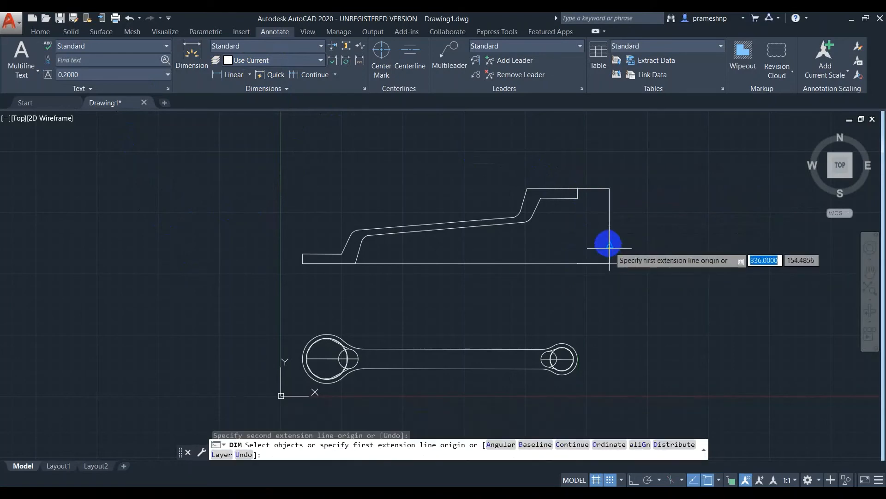
{"action": "scroll", "coordinate": [602, 218], "scroll_direction": "up", "scroll_amount": 8}
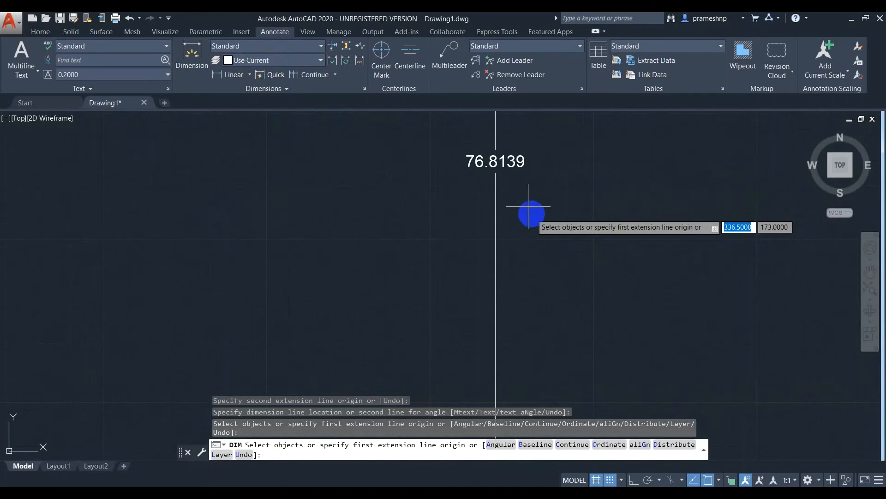
{"action": "scroll", "coordinate": [531, 208], "scroll_direction": "down", "scroll_amount": 5}
Step: Extrude the spanner's closed outer plan outline upward by 76.8139 in the isometric view
{"action": "left_click", "coordinate": [810, 133]}
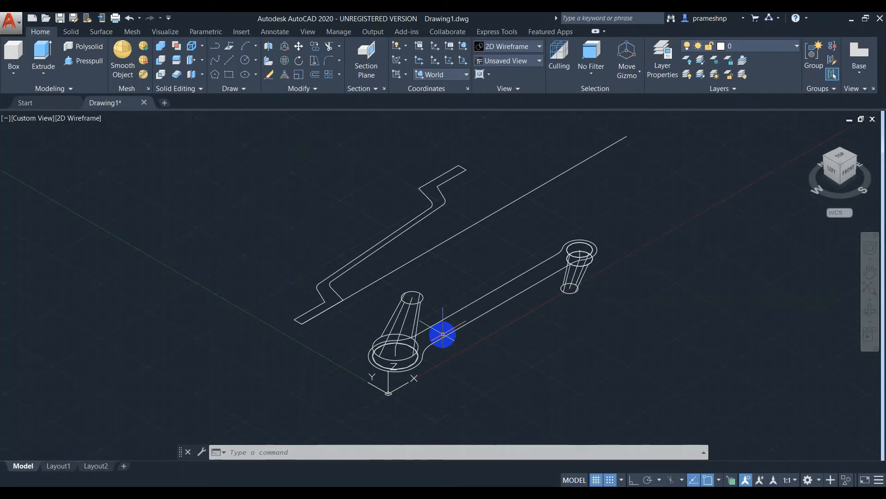
{"action": "left_click", "coordinate": [444, 335]}
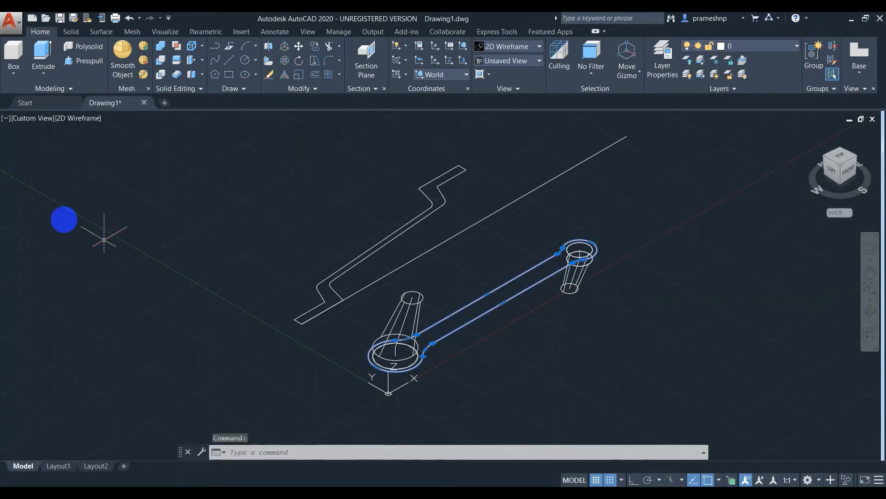
{"action": "left_click", "coordinate": [44, 50]}
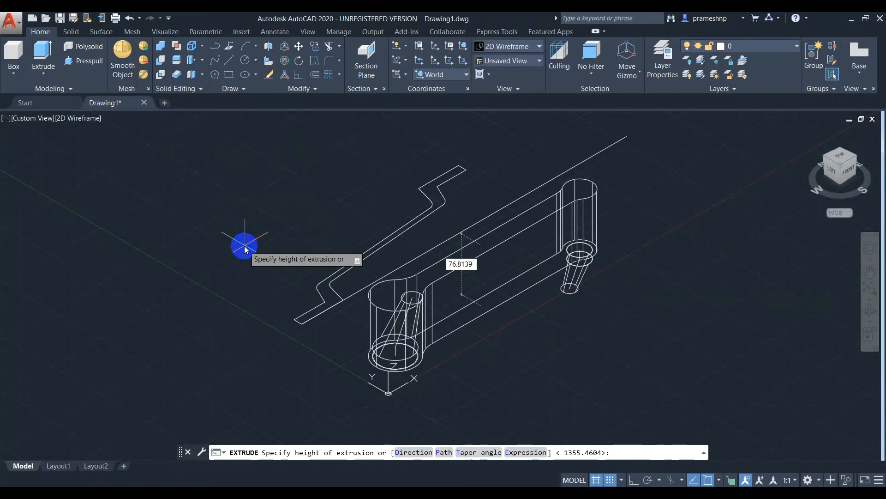
{"action": "key", "text": "Return"}
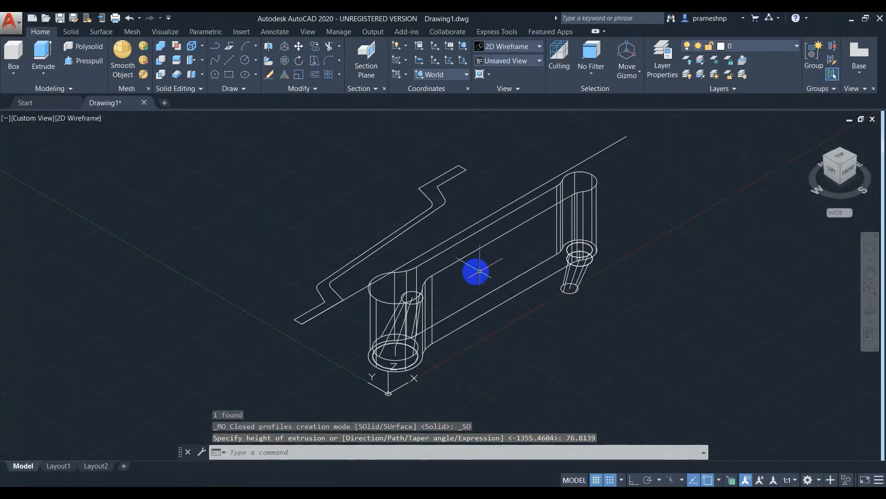
Step: Move the small ring's lofted taper and its 12-sided polygon from the polygon's centre to the ring centre on the extrusion's top face
{"action": "scroll", "coordinate": [590, 273], "scroll_direction": "up", "scroll_amount": 5}
{"action": "left_click", "coordinate": [648, 255]}
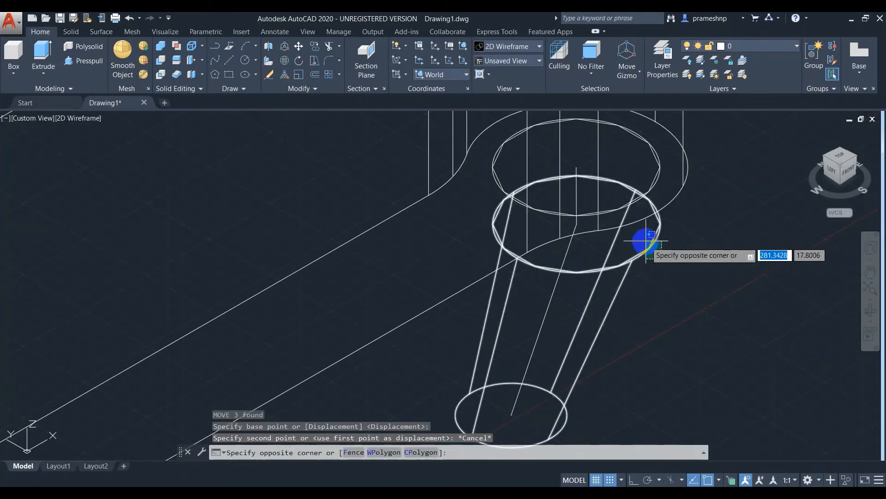
{"action": "left_click", "coordinate": [645, 239]}
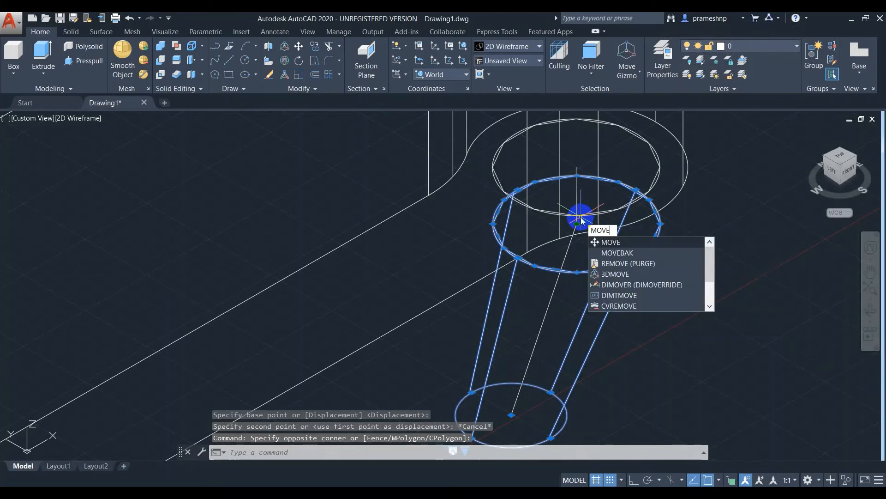
{"action": "key", "text": "Return"}
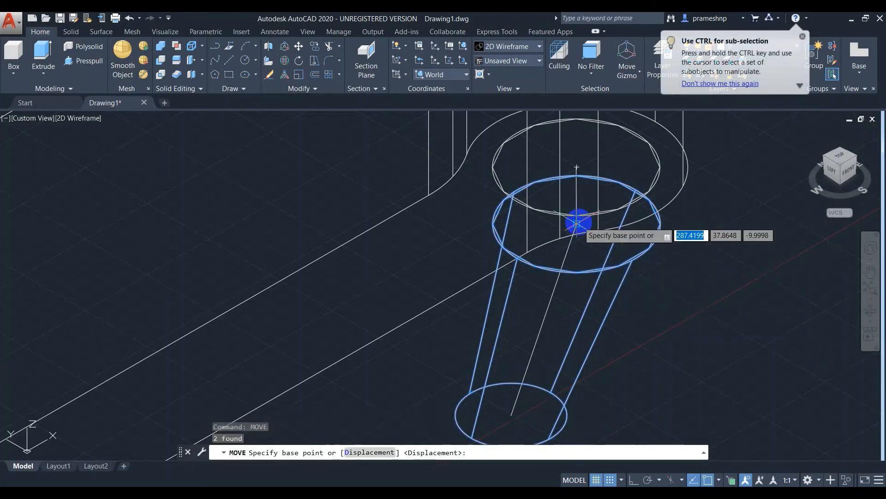
{"action": "left_click", "coordinate": [577, 223]}
{"action": "scroll", "coordinate": [577, 223], "scroll_direction": "down", "scroll_amount": 8}
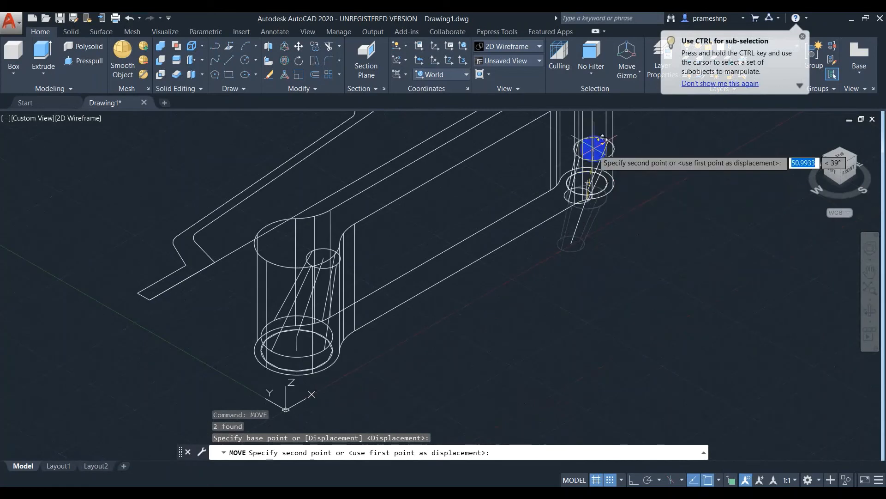
{"action": "scroll", "coordinate": [608, 124], "scroll_direction": "up", "scroll_amount": 4}
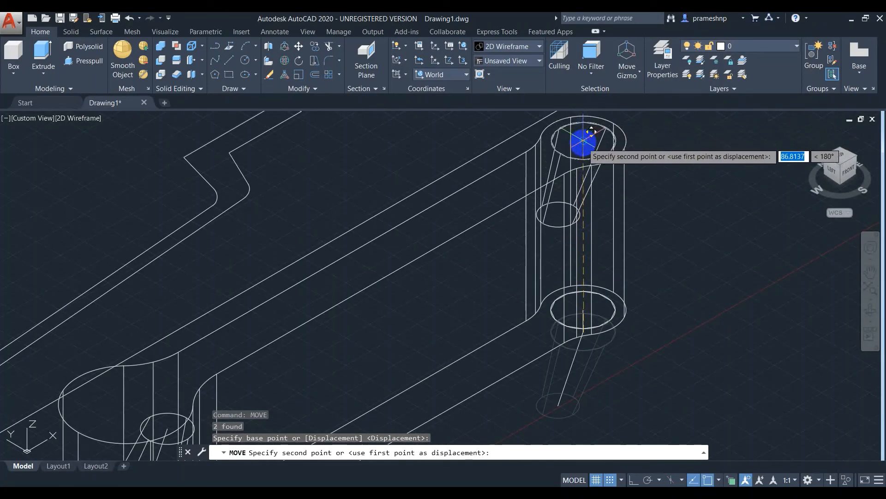
{"action": "left_click", "coordinate": [583, 143]}
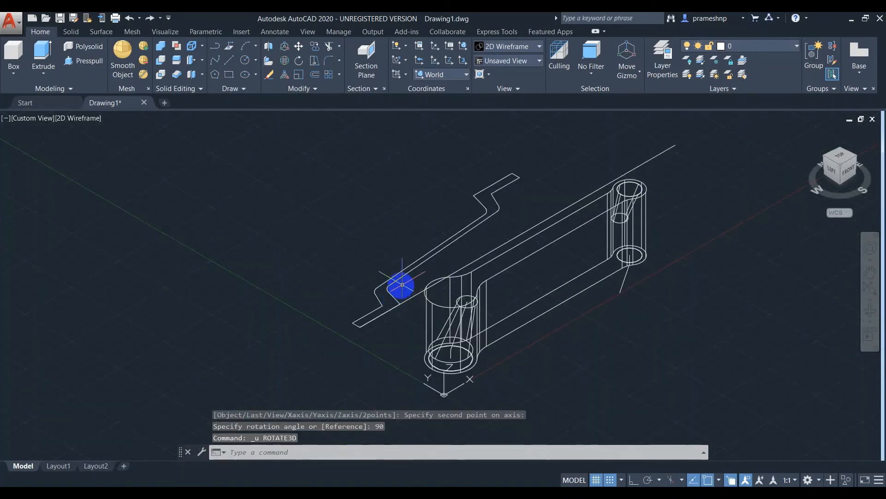
Step: Rotate all segments of the side profile 90 degrees in 3D, using the long reference line along its base as the axis
{"action": "left_click", "coordinate": [520, 160]}
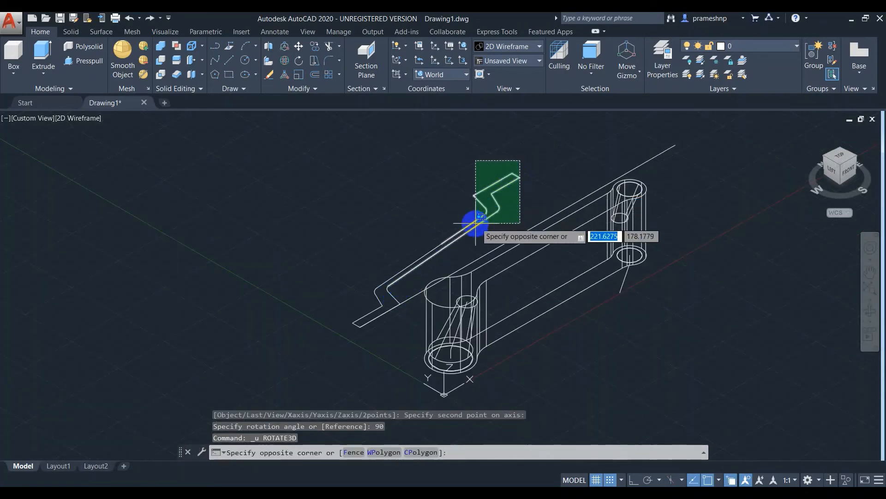
{"action": "left_click", "coordinate": [440, 227]}
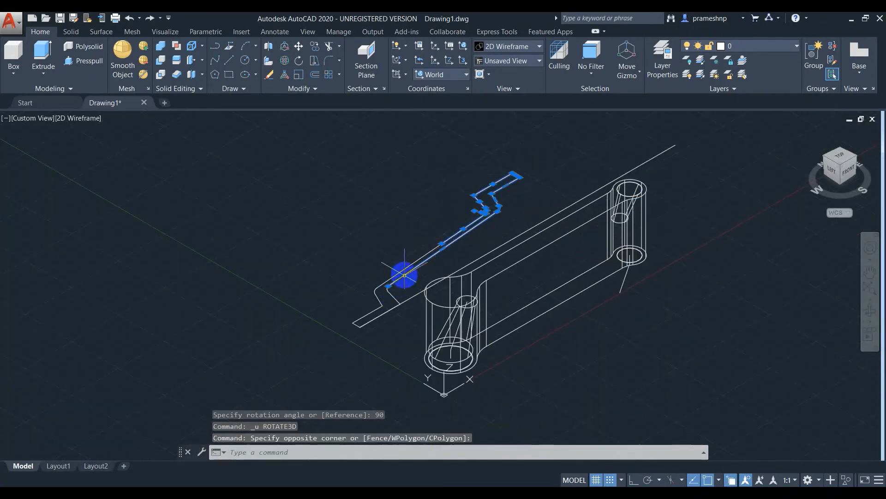
{"action": "left_click", "coordinate": [388, 286]}
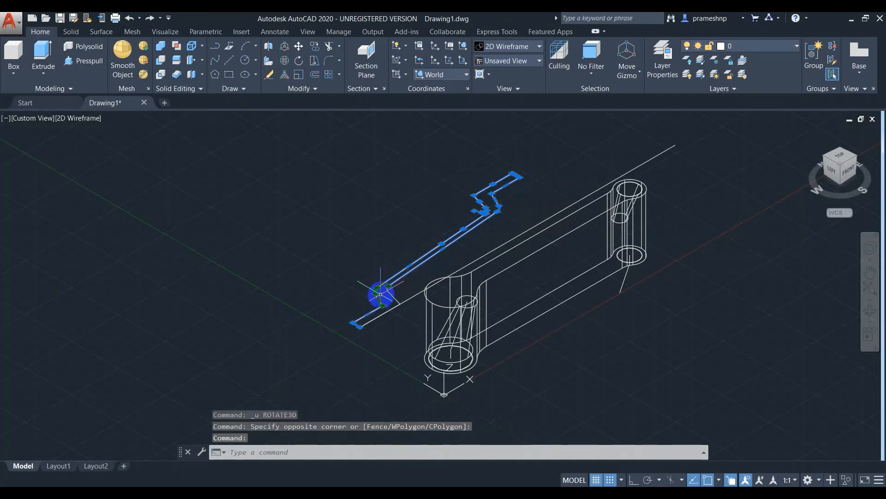
{"action": "scroll", "coordinate": [381, 293], "scroll_direction": "up", "scroll_amount": 6}
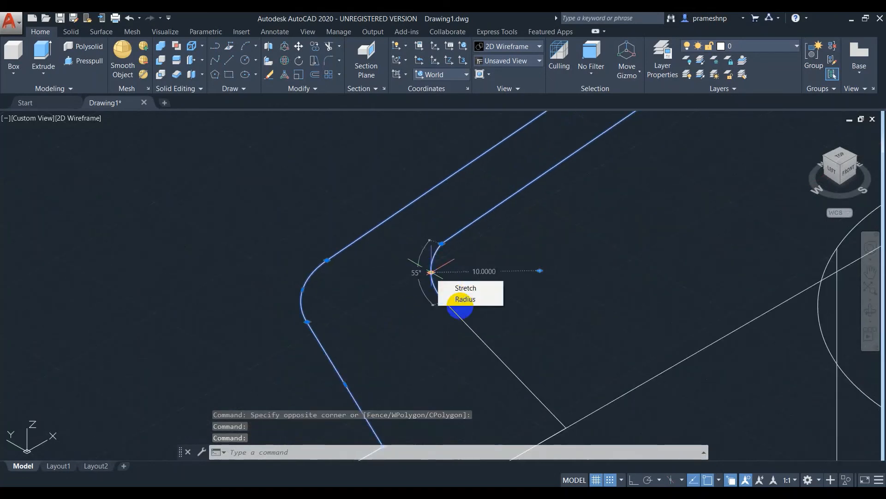
{"action": "scroll", "coordinate": [422, 323], "scroll_direction": "down", "scroll_amount": 5}
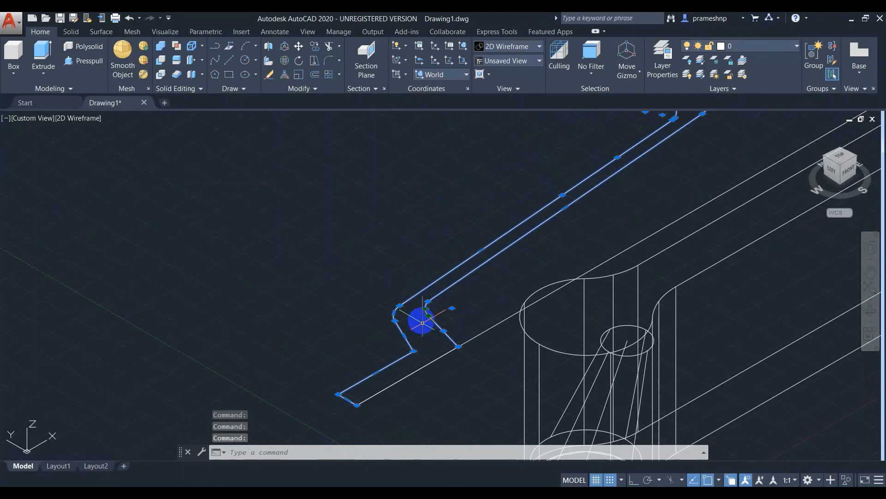
{"action": "left_click", "coordinate": [433, 356]}
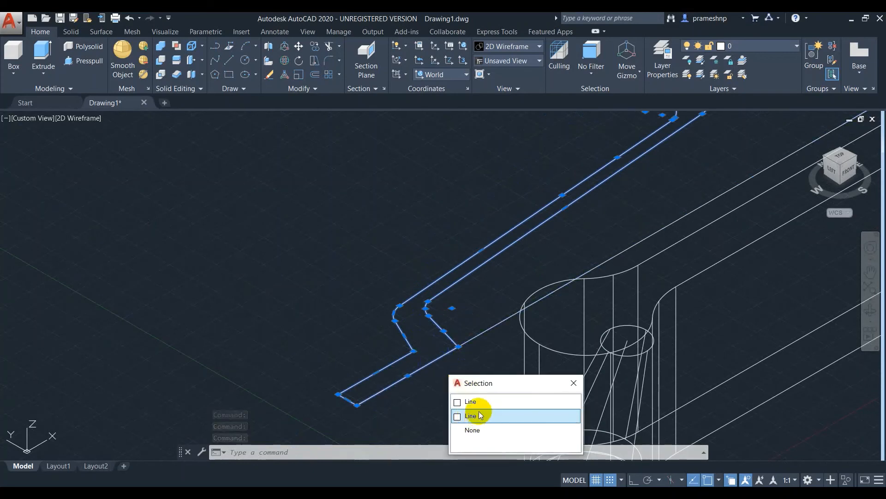
{"action": "left_click", "coordinate": [458, 415]}
{"action": "scroll", "coordinate": [450, 363], "scroll_direction": "down", "scroll_amount": 5}
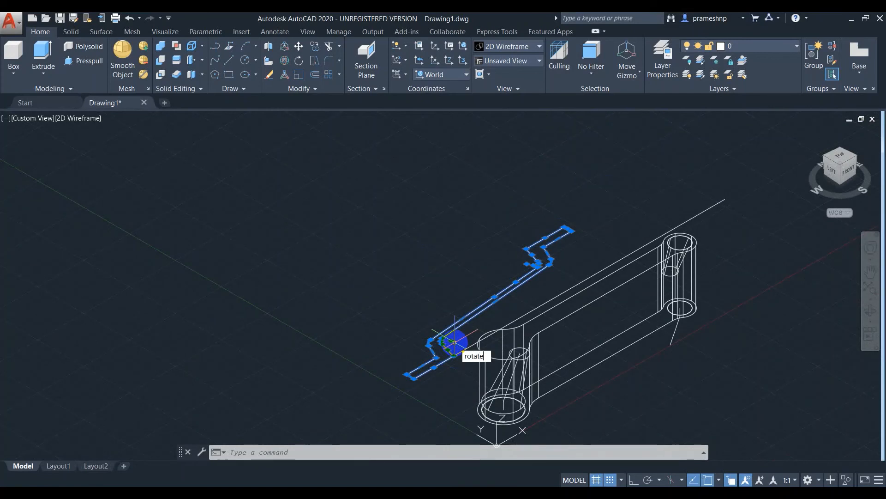
{"action": "key", "text": "Down"}
{"action": "key", "text": "Return"}
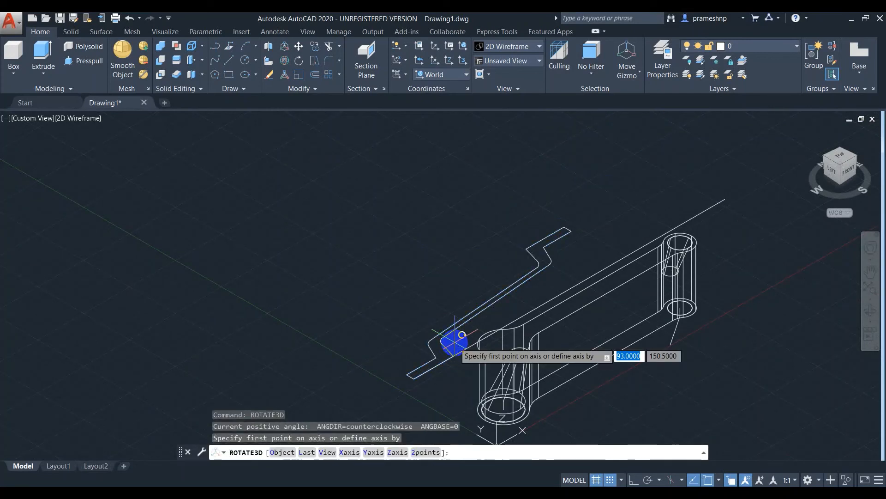
{"action": "left_click", "coordinate": [415, 377]}
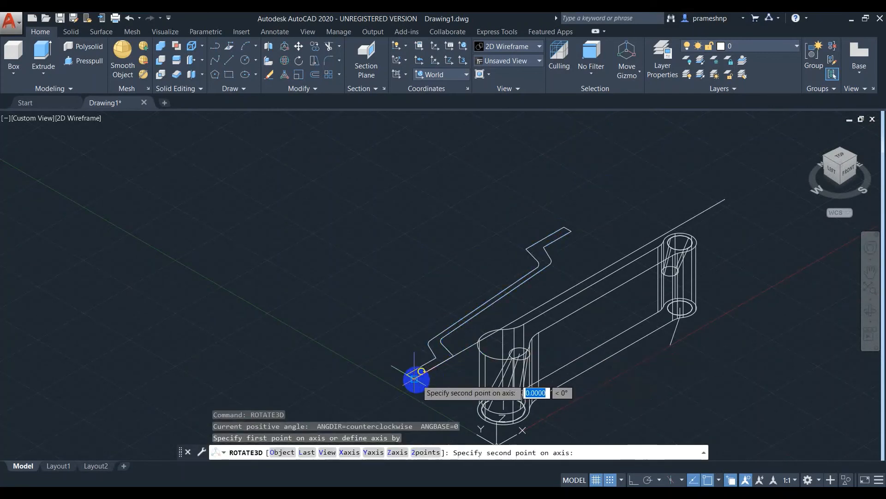
{"action": "left_click", "coordinate": [725, 199]}
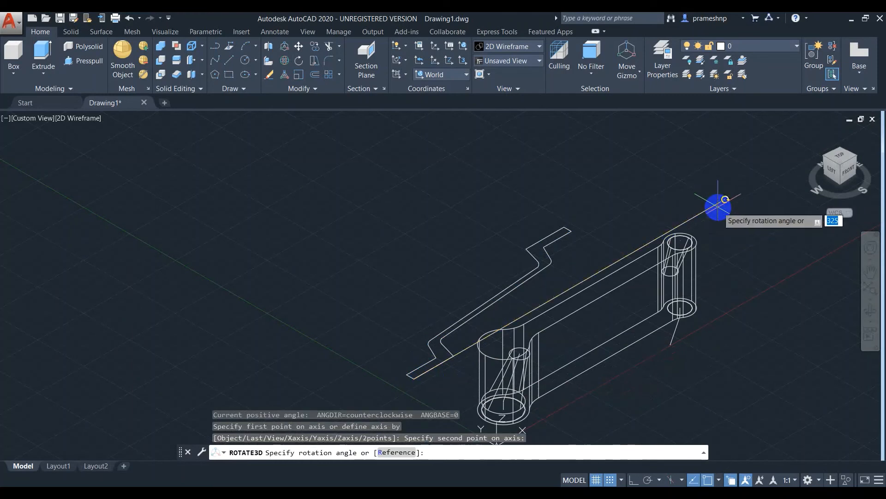
{"action": "key", "text": "Return"}
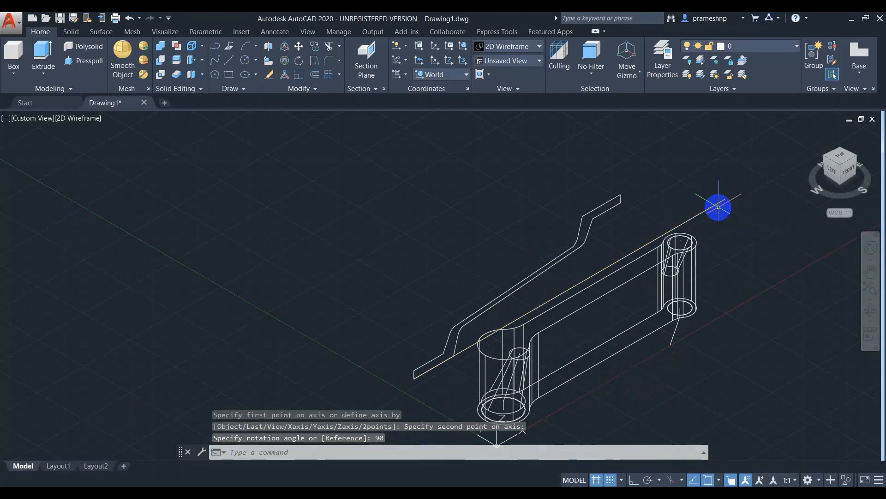
Step: Erase the long reference line and join all the side profile's segments into one polyline
{"action": "left_click", "coordinate": [717, 204]}
{"action": "key", "text": "Escape"}
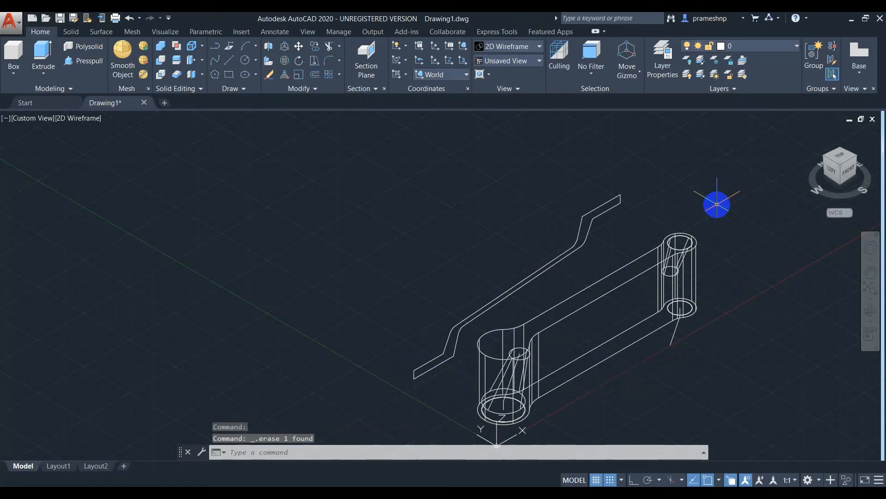
{"action": "mouse_move", "coordinate": [649, 184]}
{"action": "left_mouse_down"}
{"action": "mouse_move", "coordinate": [594, 192]}
{"action": "mouse_move", "coordinate": [555, 236]}
{"action": "mouse_move", "coordinate": [462, 282]}
{"action": "mouse_move", "coordinate": [392, 348]}
{"action": "mouse_move", "coordinate": [403, 389]}
{"action": "mouse_move", "coordinate": [442, 370]}
{"action": "mouse_move", "coordinate": [491, 317]}
{"action": "mouse_move", "coordinate": [571, 260]}
{"action": "left_mouse_up"}
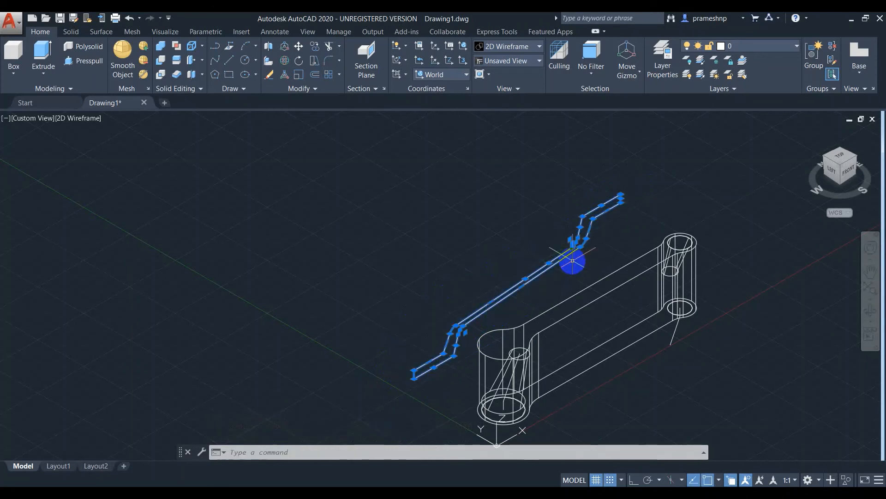
{"action": "type", "text": "j"}
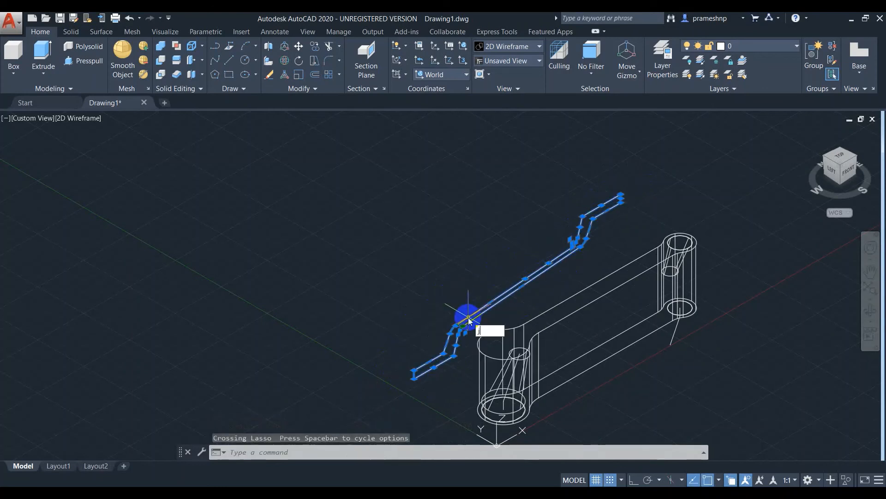
{"action": "key", "text": "Return"}
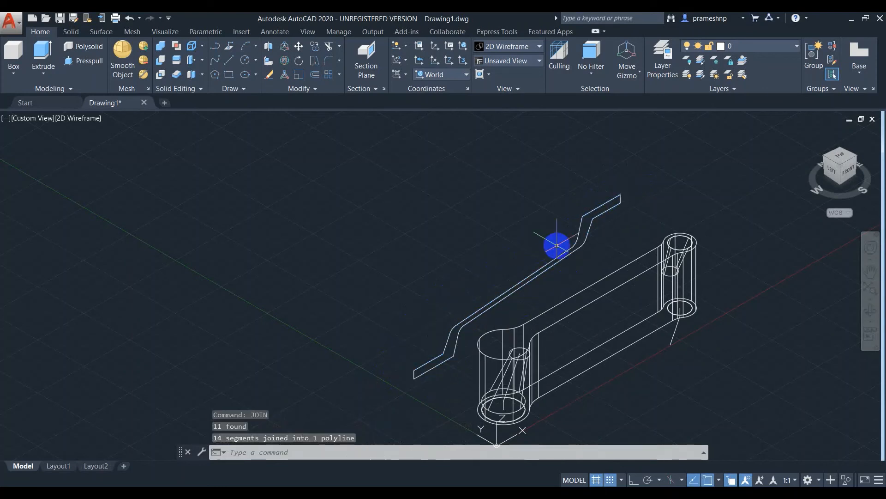
Step: Extrude the joined side profile polyline about 197.25 so that it passes across the whole plan extrusion
{"action": "left_click", "coordinate": [495, 302]}
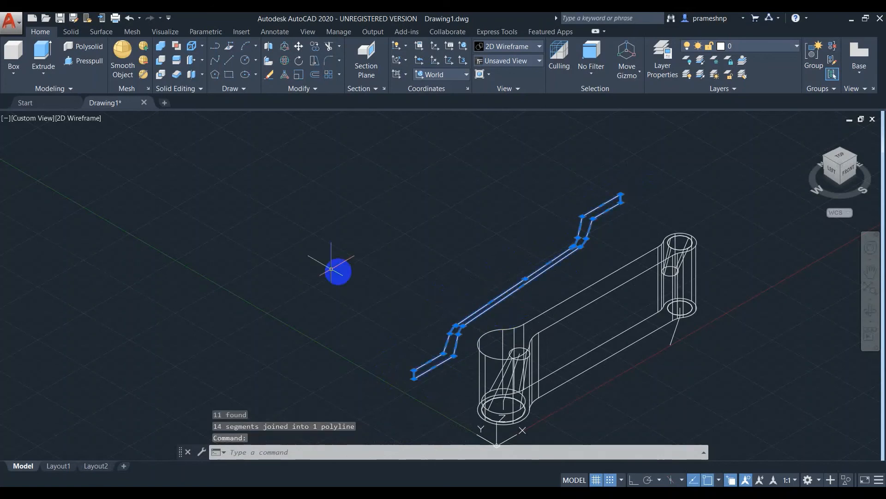
{"action": "left_click", "coordinate": [55, 68]}
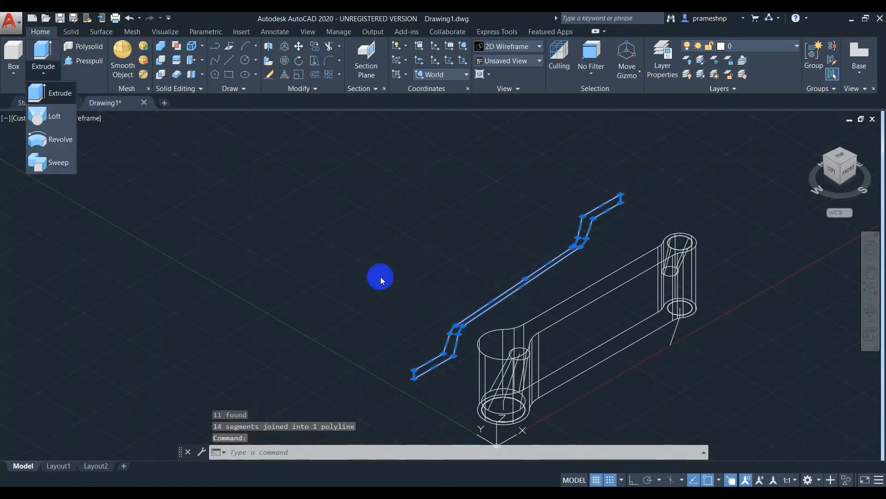
{"action": "left_click", "coordinate": [72, 102]}
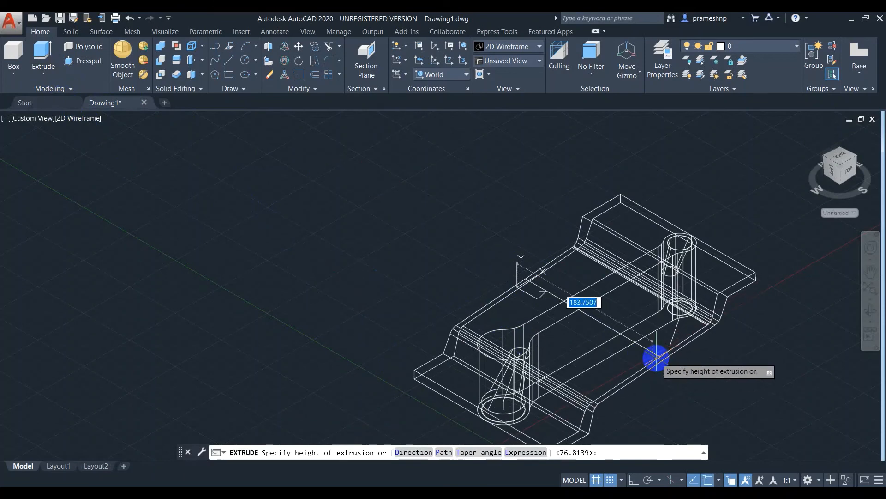
{"action": "key", "text": "Escape"}
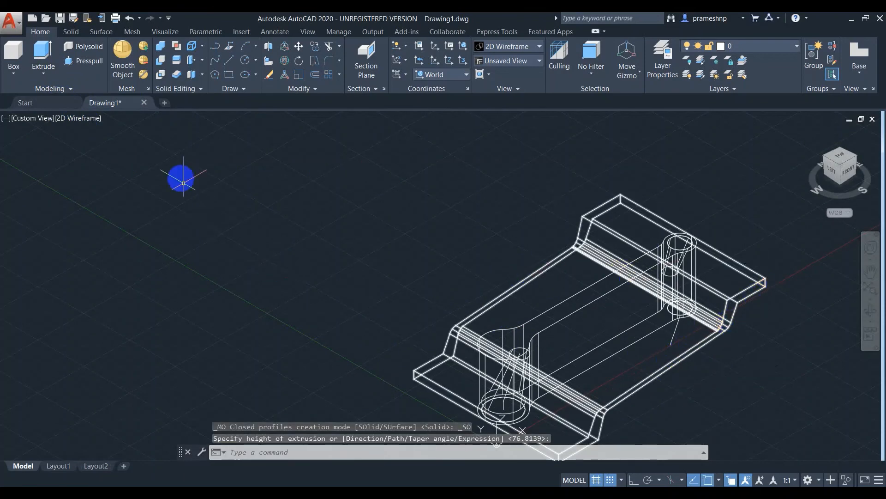
Step: Set the visual style to Realistic and intersect the side-profile extrusion with the plan-outline extrusion to form the cranked spanner body
{"action": "scroll", "coordinate": [88, 137], "scroll_direction": "down", "scroll_amount": 2}
{"action": "left_click", "coordinate": [83, 119]}
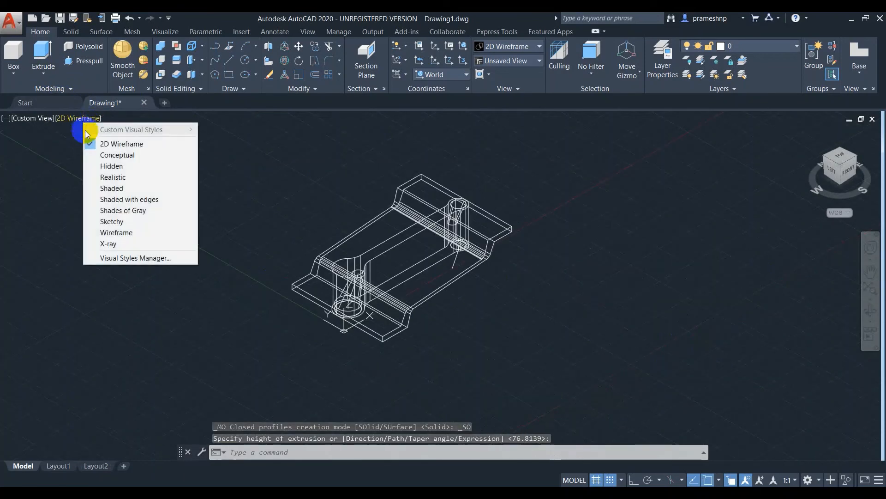
{"action": "left_click", "coordinate": [108, 177]}
{"action": "left_click", "coordinate": [160, 75]}
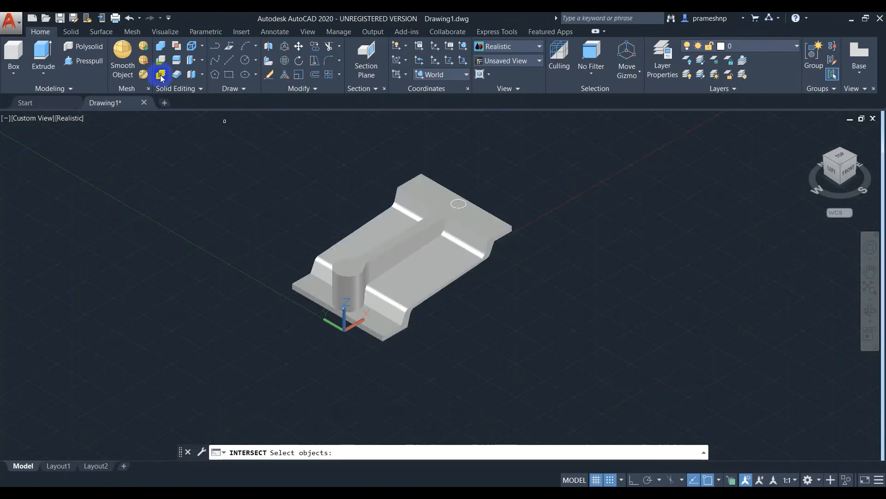
{"action": "left_click", "coordinate": [415, 274]}
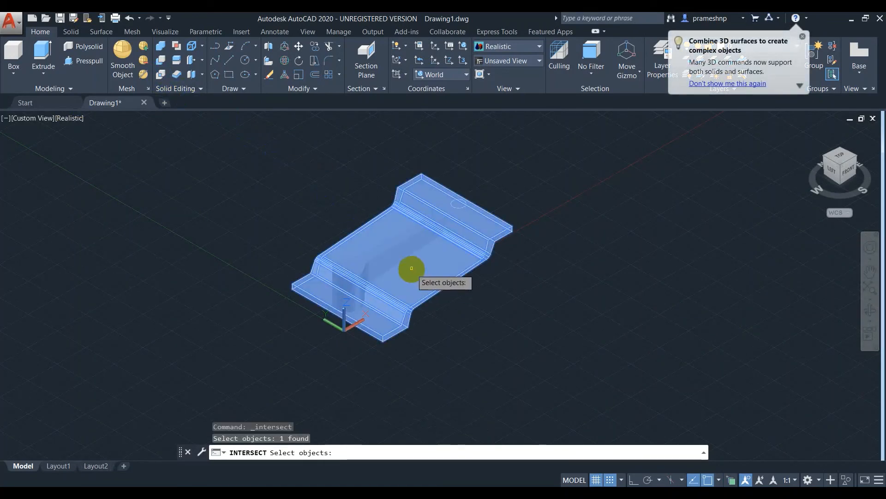
{"action": "left_click", "coordinate": [396, 245]}
{"action": "right_click", "coordinate": [416, 257]}
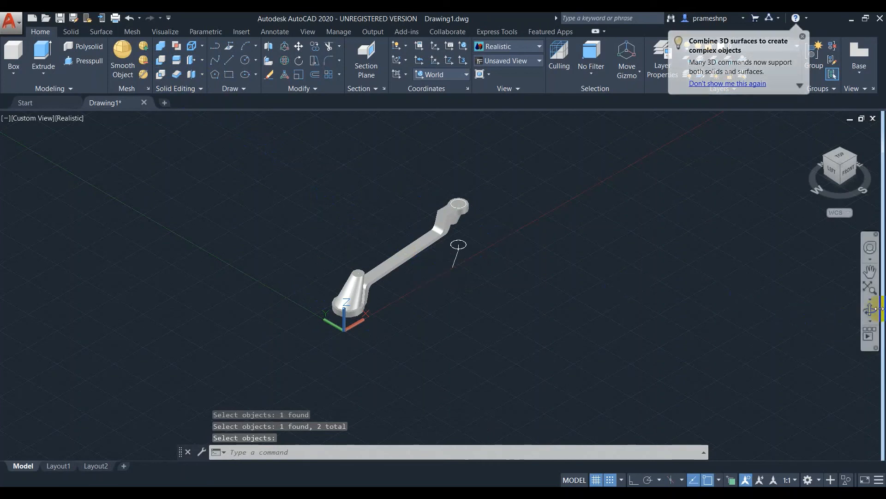
Step: Erase the two lofted tapers at the large and small rings
{"action": "left_click", "coordinate": [870, 309]}
{"action": "left_click_drag", "start_coordinate": [720, 307], "coordinate": [623, 259]}
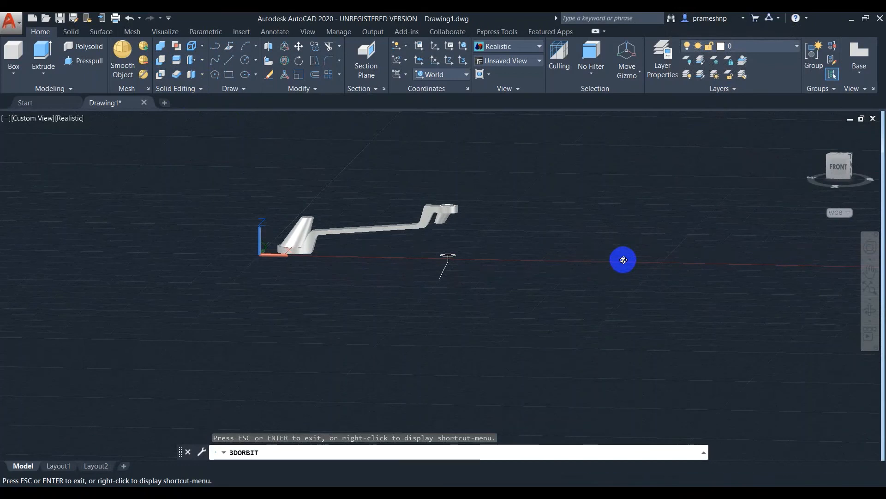
{"action": "key", "text": "Escape"}
{"action": "left_click", "coordinate": [305, 221]}
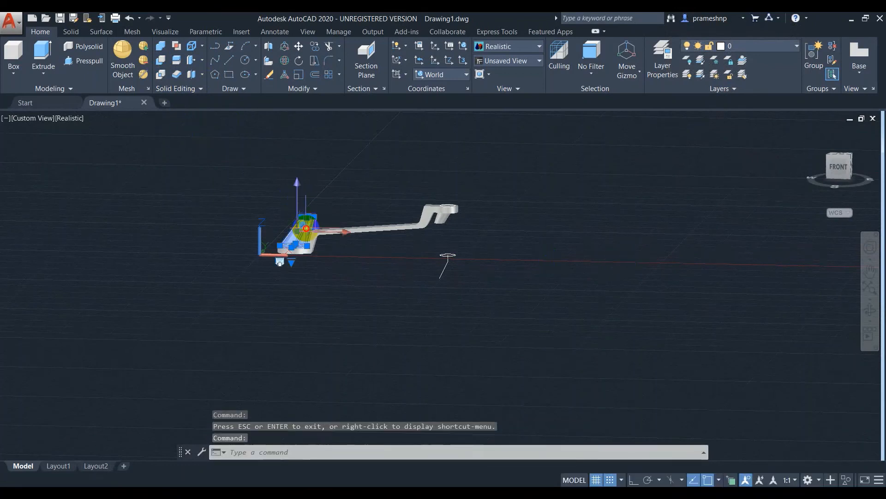
{"action": "left_click", "coordinate": [443, 221]}
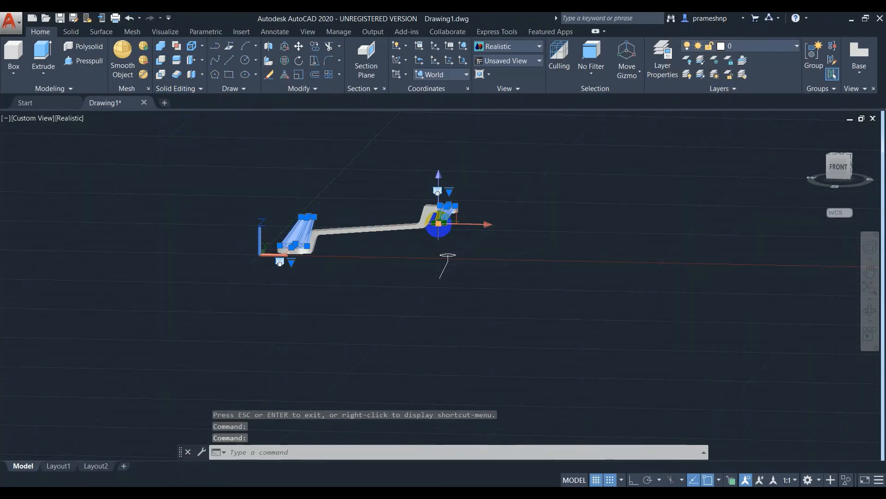
{"action": "key", "text": "Delete"}
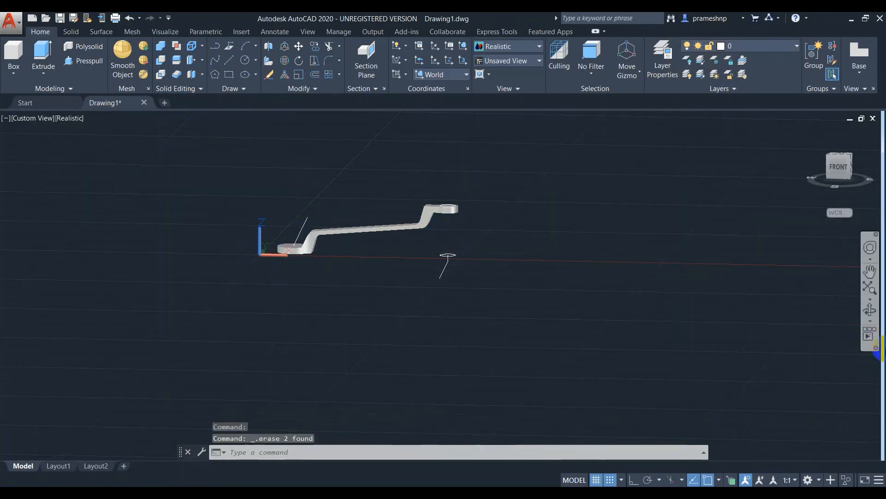
Step: Set the visual style to 2D Wireframe and extrude the large ring's 12-sided polygon upward past the ring's top face
{"action": "left_click", "coordinate": [876, 322]}
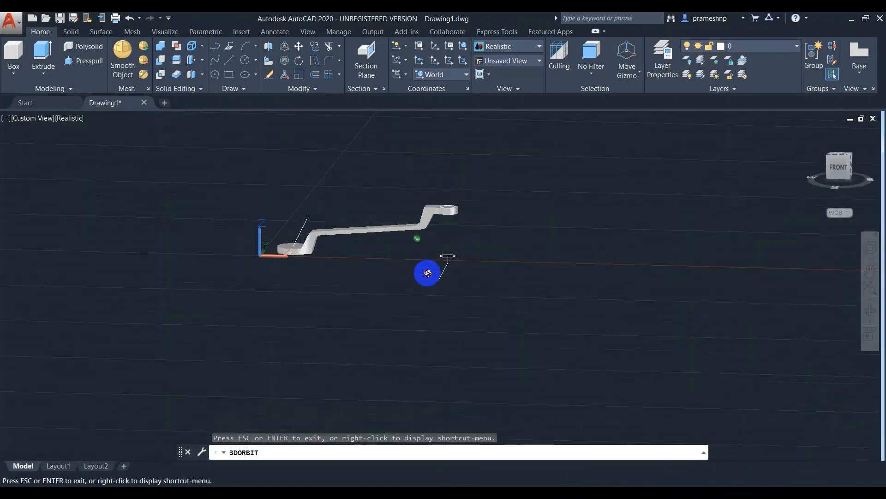
{"action": "left_click_drag", "start_coordinate": [425, 271], "coordinate": [416, 305]}
{"action": "scroll", "coordinate": [405, 267], "scroll_direction": "up", "scroll_amount": 5}
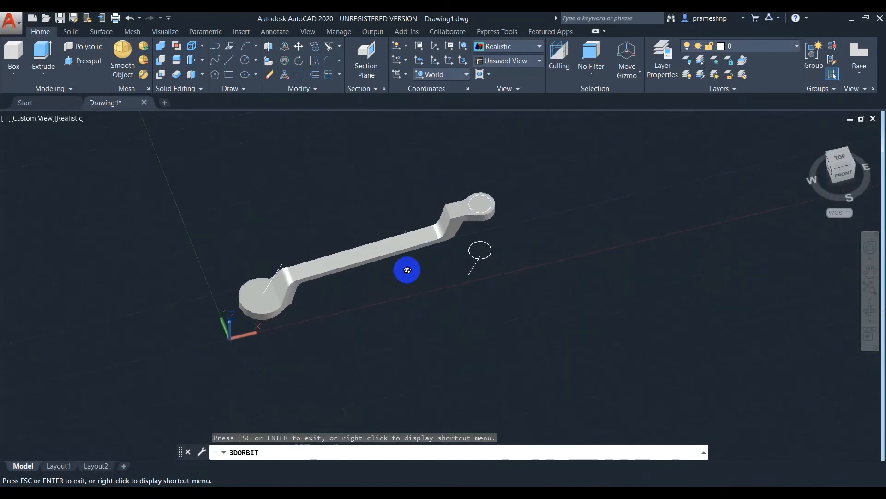
{"action": "scroll", "coordinate": [178, 293], "scroll_direction": "up", "scroll_amount": 1}
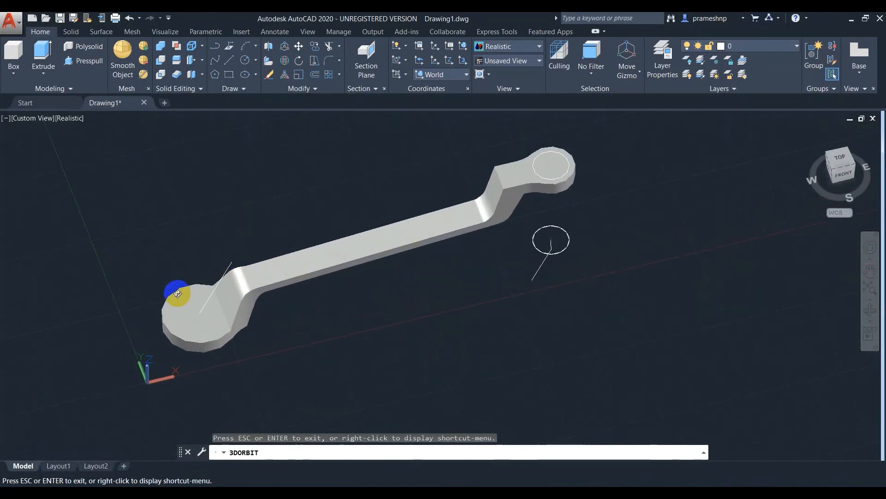
{"action": "key", "text": "Escape"}
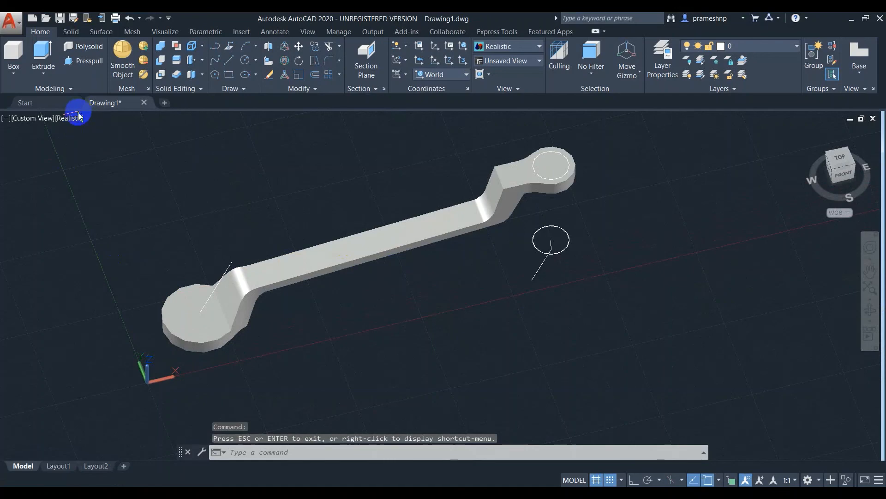
{"action": "left_click", "coordinate": [78, 118]}
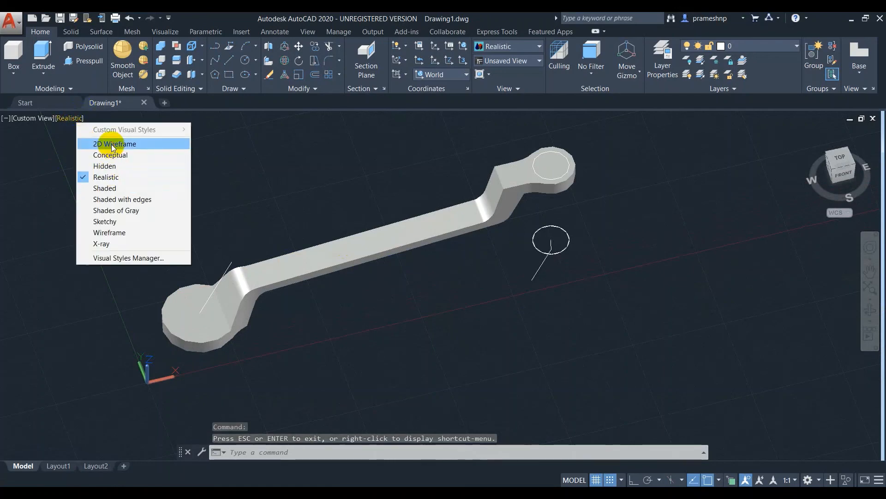
{"action": "left_click", "coordinate": [112, 144]}
{"action": "scroll", "coordinate": [196, 317], "scroll_direction": "up", "scroll_amount": 4}
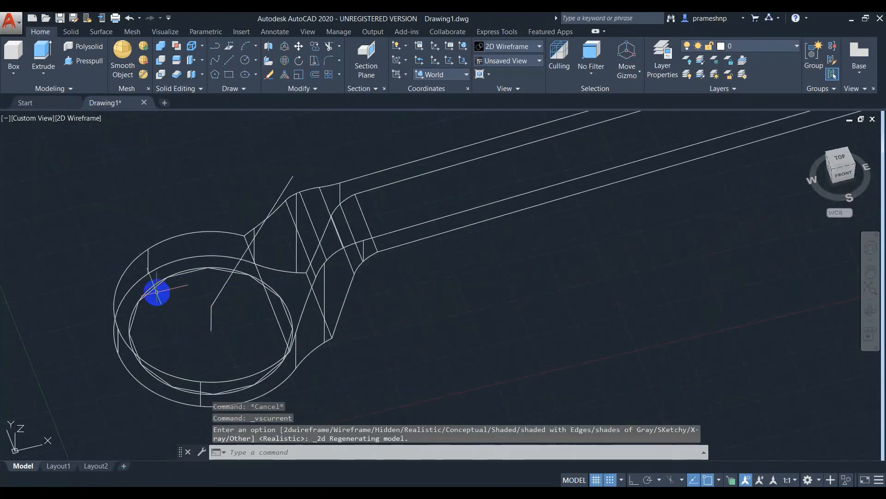
{"action": "left_click", "coordinate": [156, 292]}
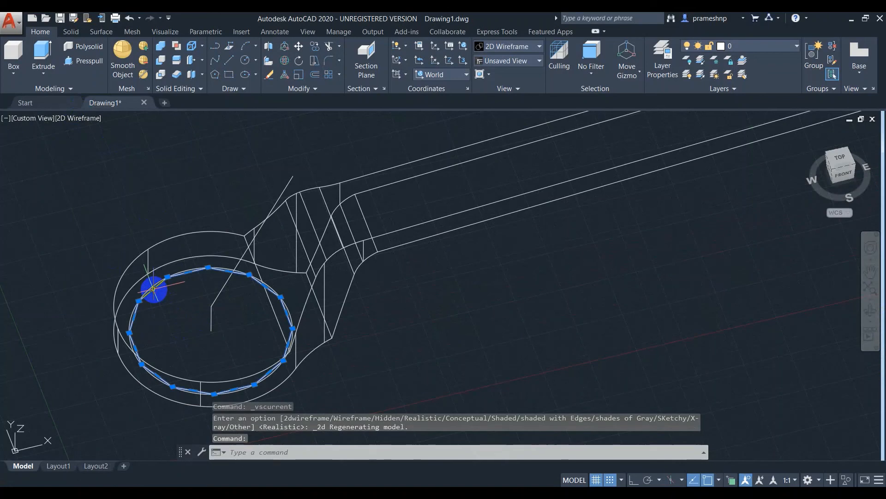
{"action": "left_click", "coordinate": [46, 61]}
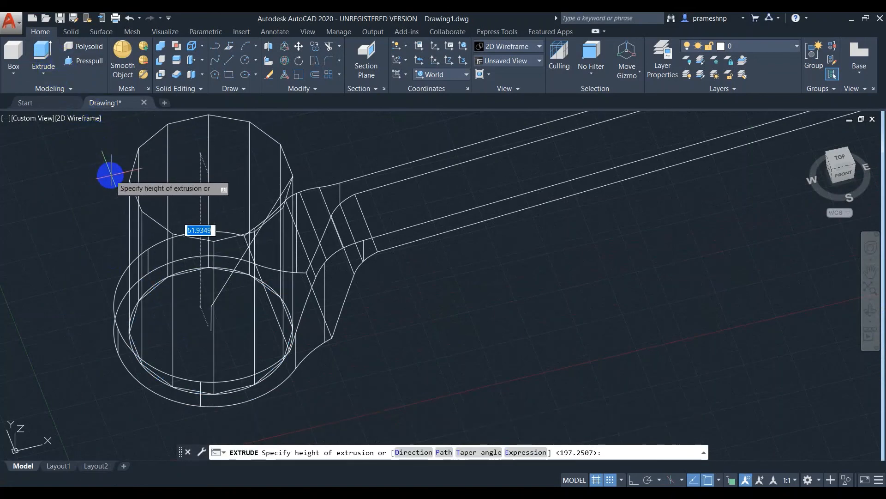
{"action": "left_click", "coordinate": [111, 175]}
Step: Extrude the small ring's 12-sided polygon downward through the full thickness of the ring
{"action": "scroll", "coordinate": [208, 291], "scroll_direction": "down", "scroll_amount": 4}
{"action": "scroll", "coordinate": [570, 154], "scroll_direction": "up", "scroll_amount": 2}
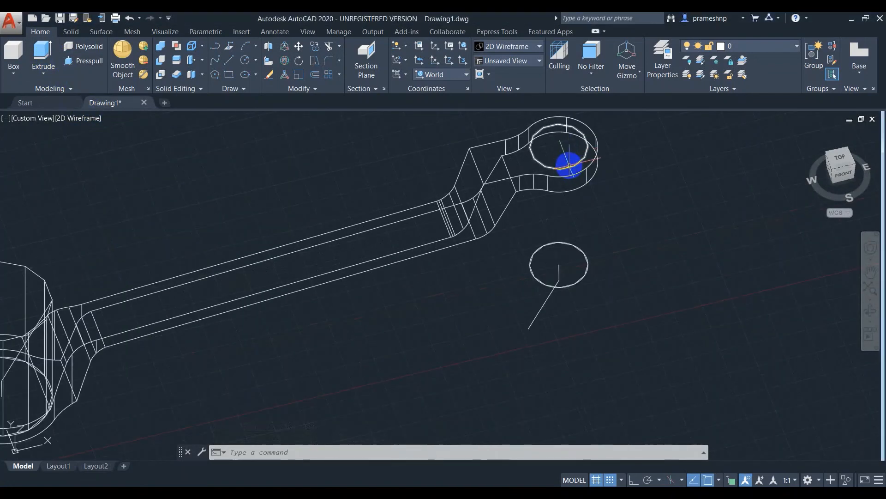
{"action": "left_click", "coordinate": [41, 69]}
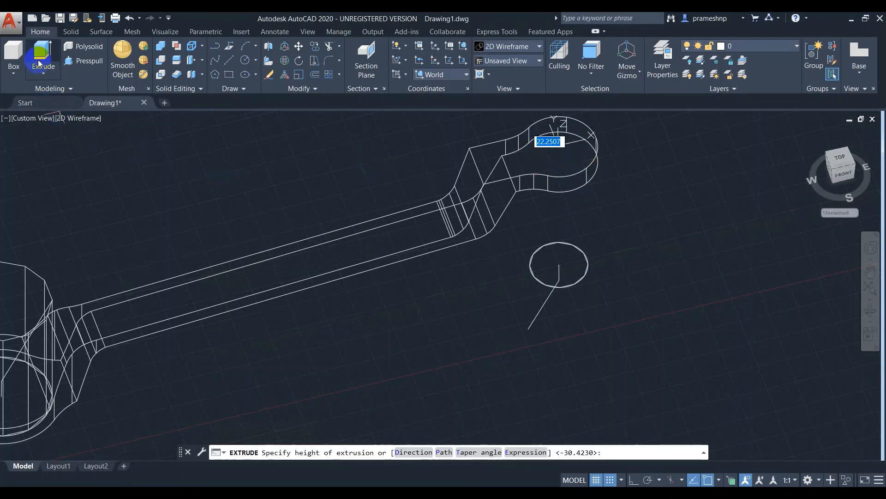
{"action": "left_click", "coordinate": [559, 223]}
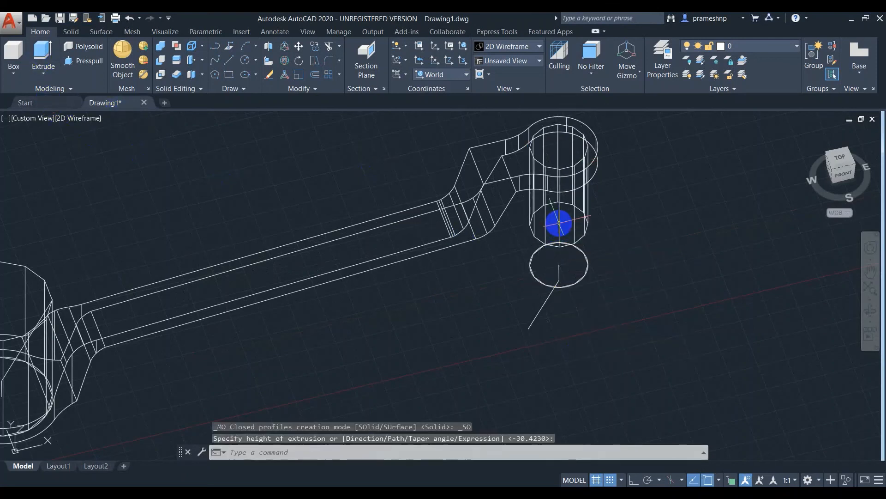
Step: Set the visual style to Shaded and subtract both 12-sided prisms from the spanner body to cut the ring openings
{"action": "scroll", "coordinate": [617, 268], "scroll_direction": "down", "scroll_amount": 2}
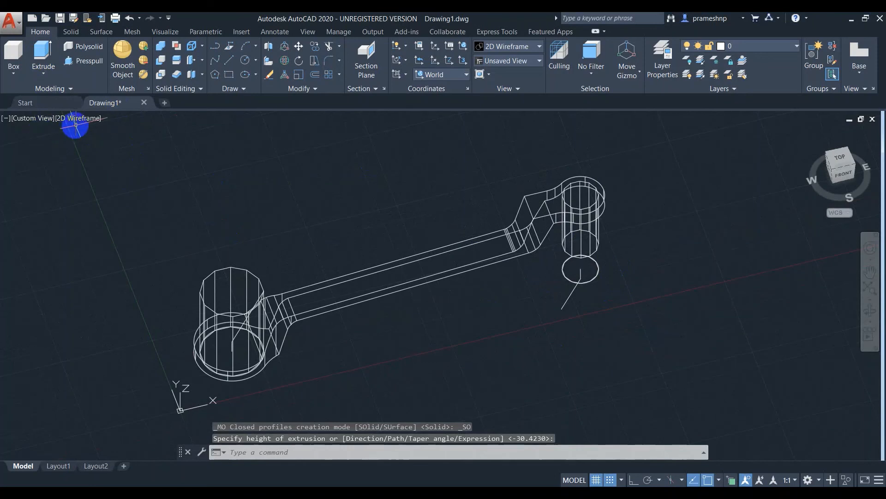
{"action": "left_click", "coordinate": [78, 119]}
{"action": "left_click", "coordinate": [118, 188]}
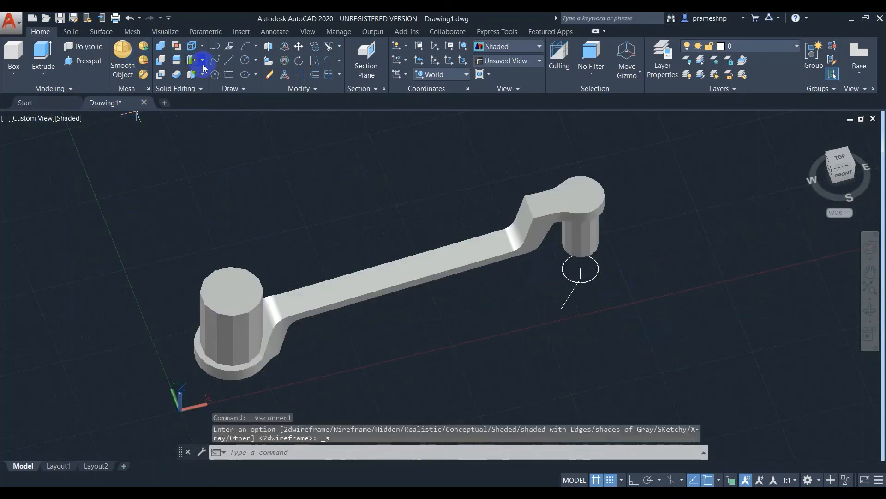
{"action": "left_click", "coordinate": [161, 64]}
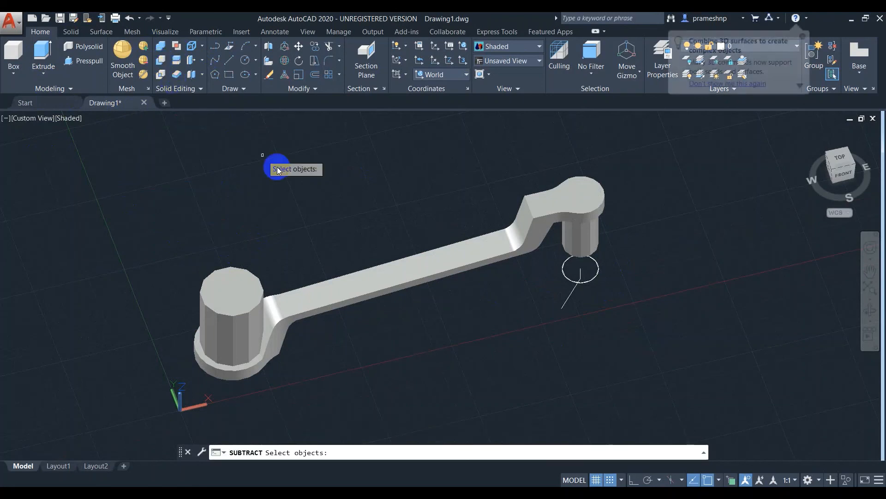
{"action": "left_click", "coordinate": [372, 280]}
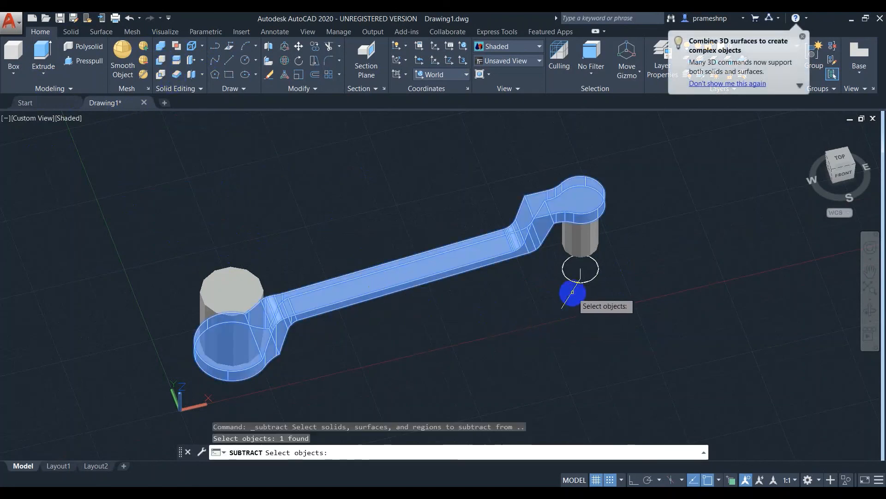
{"action": "left_click", "coordinate": [575, 238]}
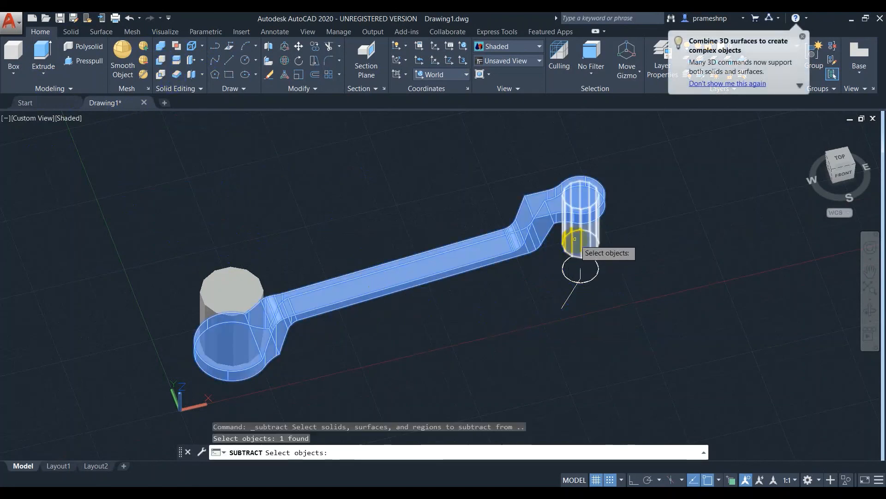
{"action": "left_click", "coordinate": [575, 239]}
{"action": "left_click", "coordinate": [194, 318]}
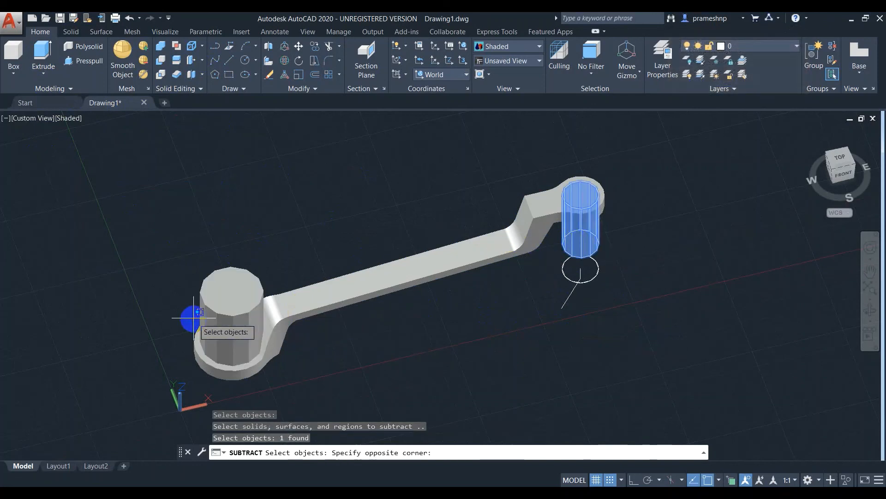
{"action": "left_click", "coordinate": [233, 318]}
{"action": "left_click", "coordinate": [228, 312]}
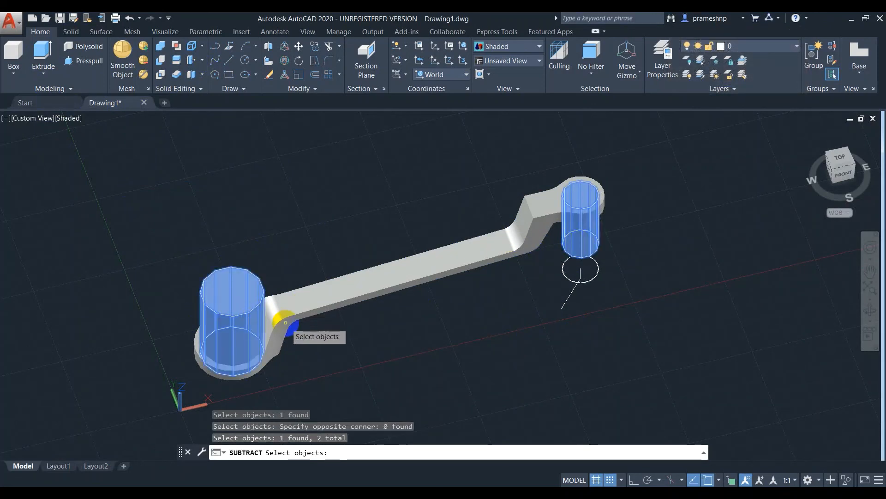
{"action": "key", "text": "Return"}
Step: Erase the leftover ring outline and guide lines below the small ring and the guide lines inside the large ring
{"action": "mouse_move", "coordinate": [609, 241]}
{"action": "left_mouse_down"}
{"action": "mouse_move", "coordinate": [573, 283]}
{"action": "mouse_move", "coordinate": [523, 314]}
{"action": "mouse_move", "coordinate": [504, 287]}
{"action": "left_mouse_up"}
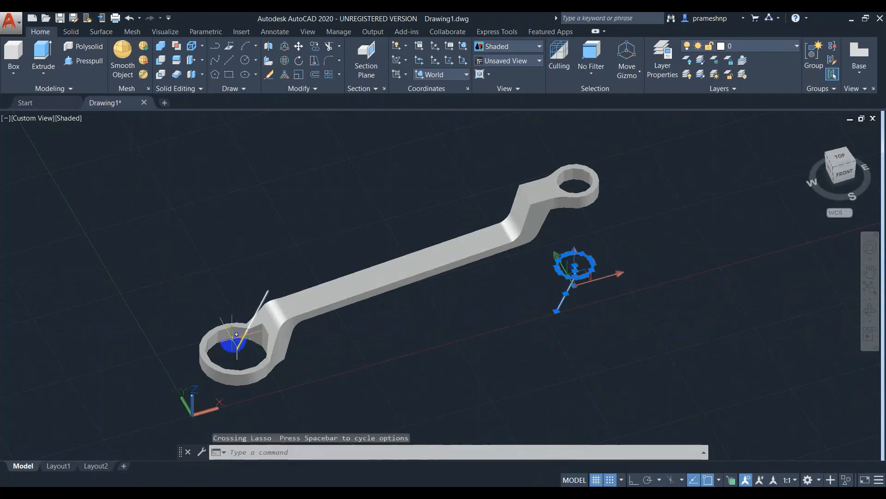
{"action": "left_click", "coordinate": [243, 353]}
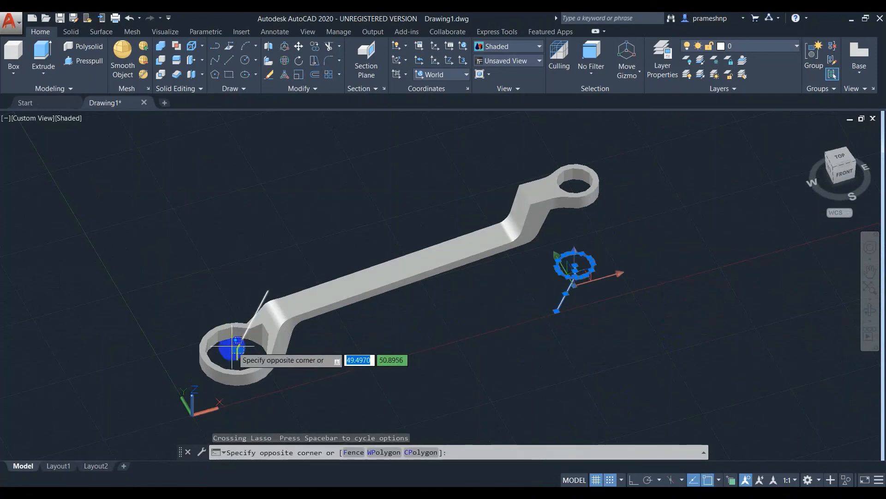
{"action": "left_click", "coordinate": [232, 347]}
{"action": "key", "text": "Delete"}
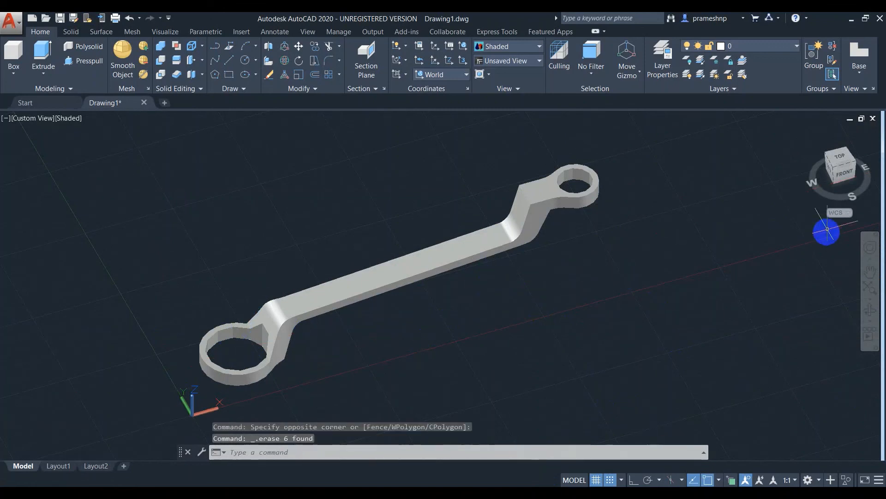
{"action": "left_click", "coordinate": [841, 157]}
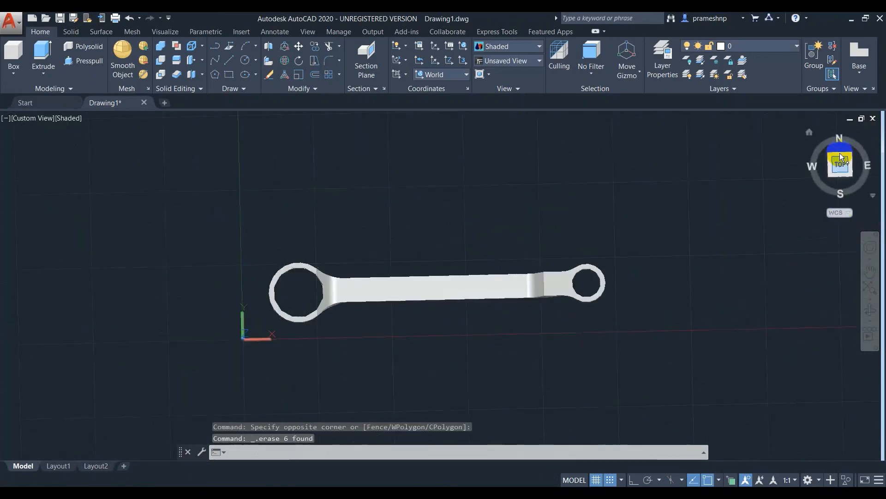
{"action": "left_click", "coordinate": [807, 128]}
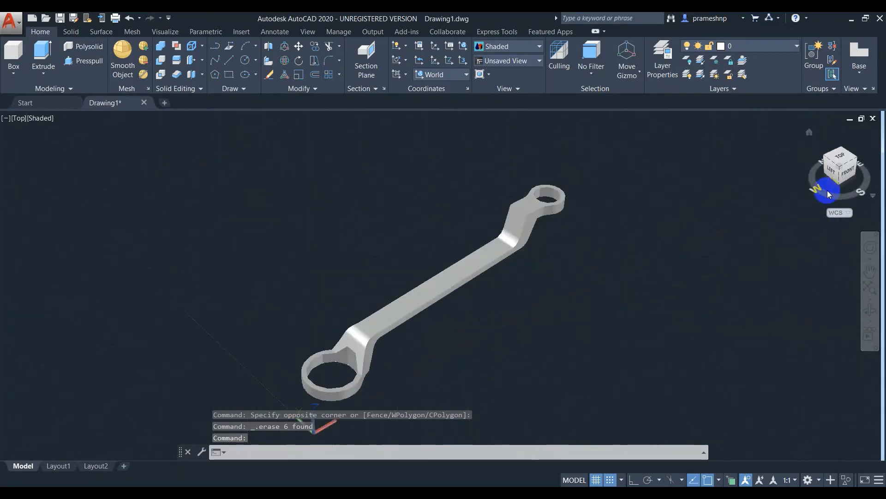